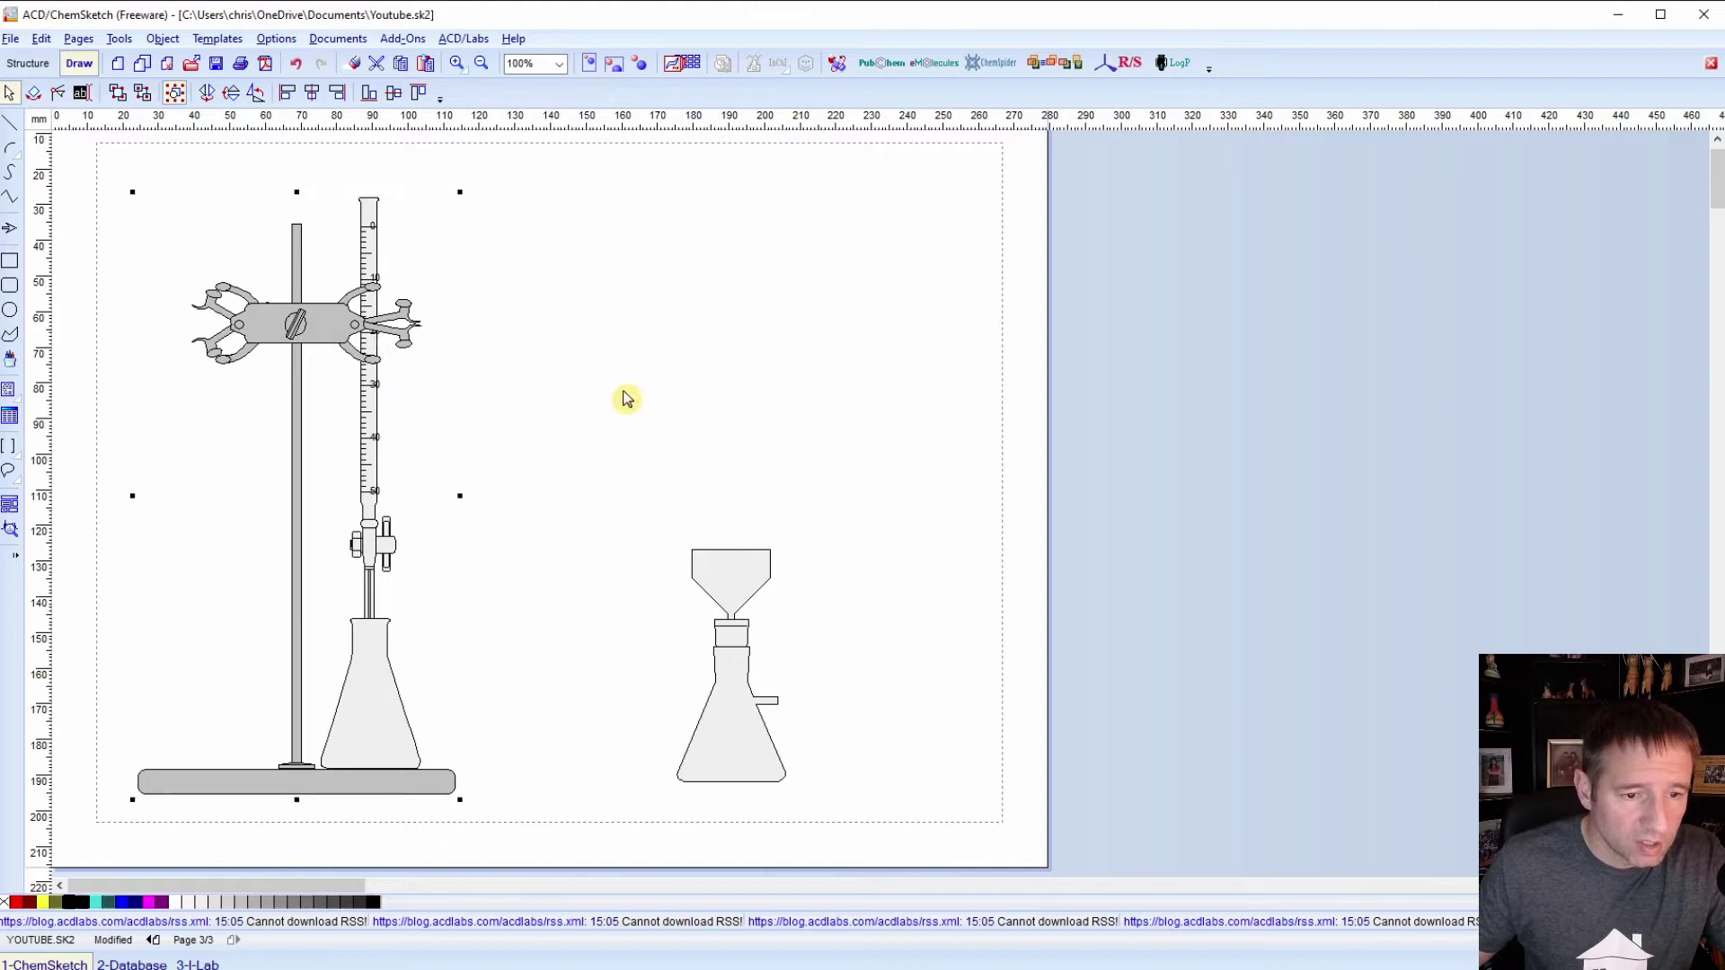
Step: Copy the selected titration apparatus drawing on page 3 of the ChemSketch document
left_click_drag(618, 494, 865, 653)
scroll(876, 643, "up", 4)
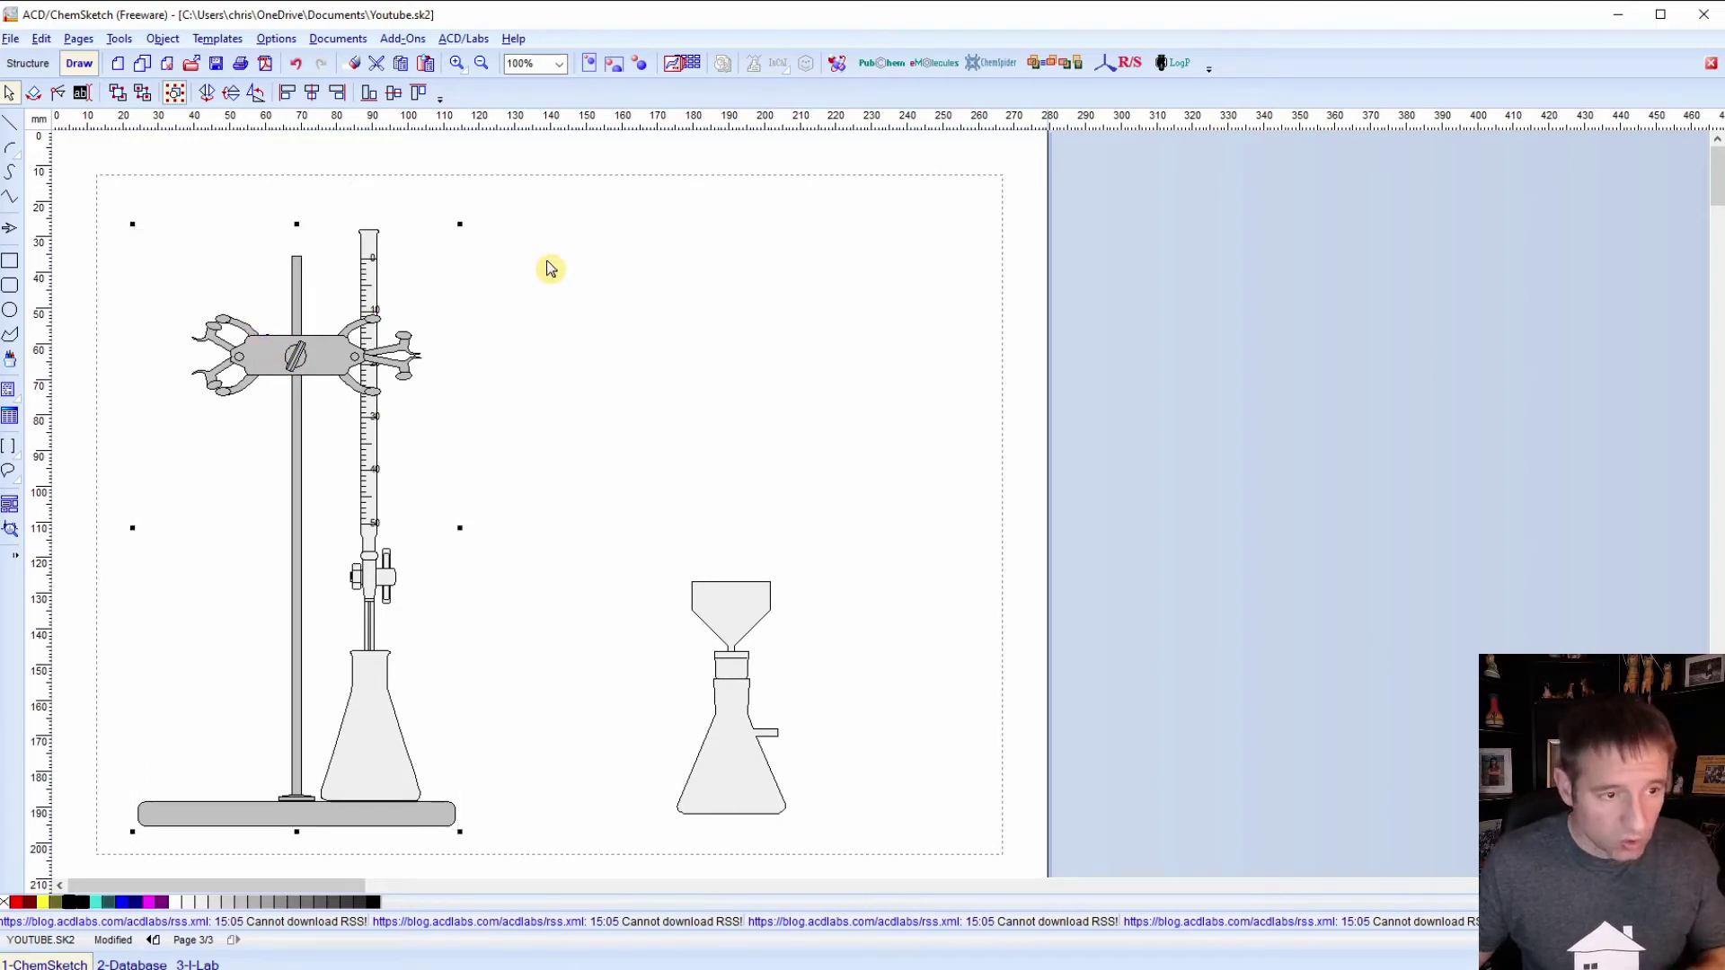
left_click(42, 38)
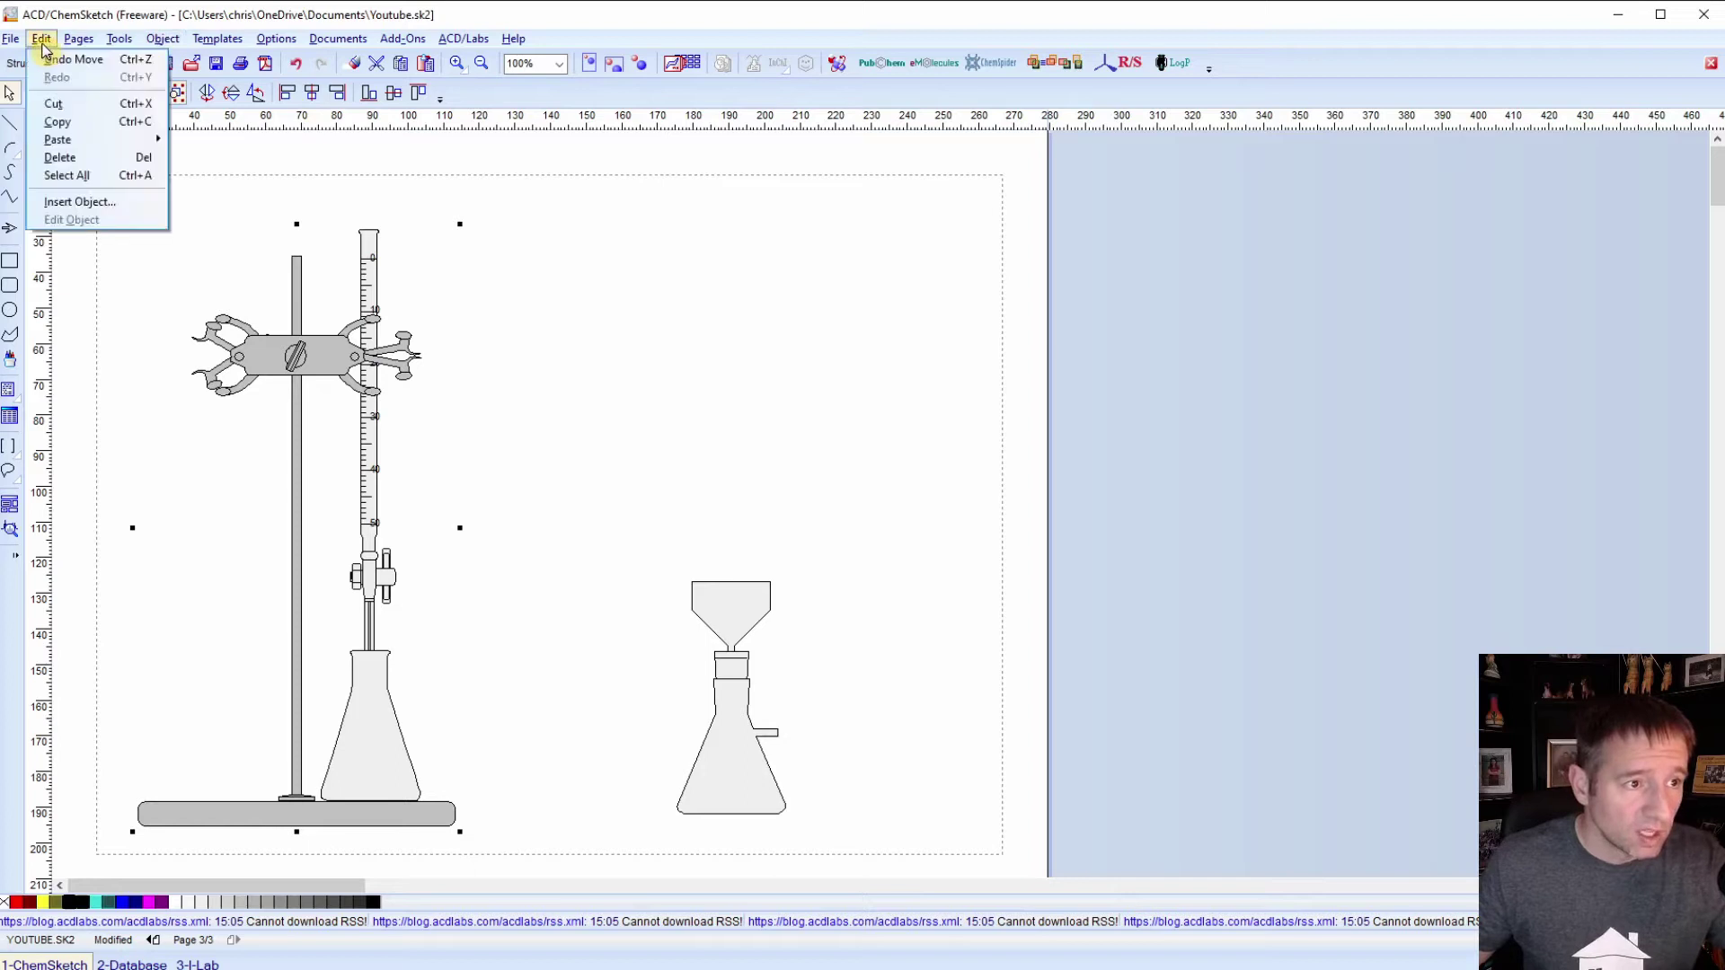
left_click(79, 128)
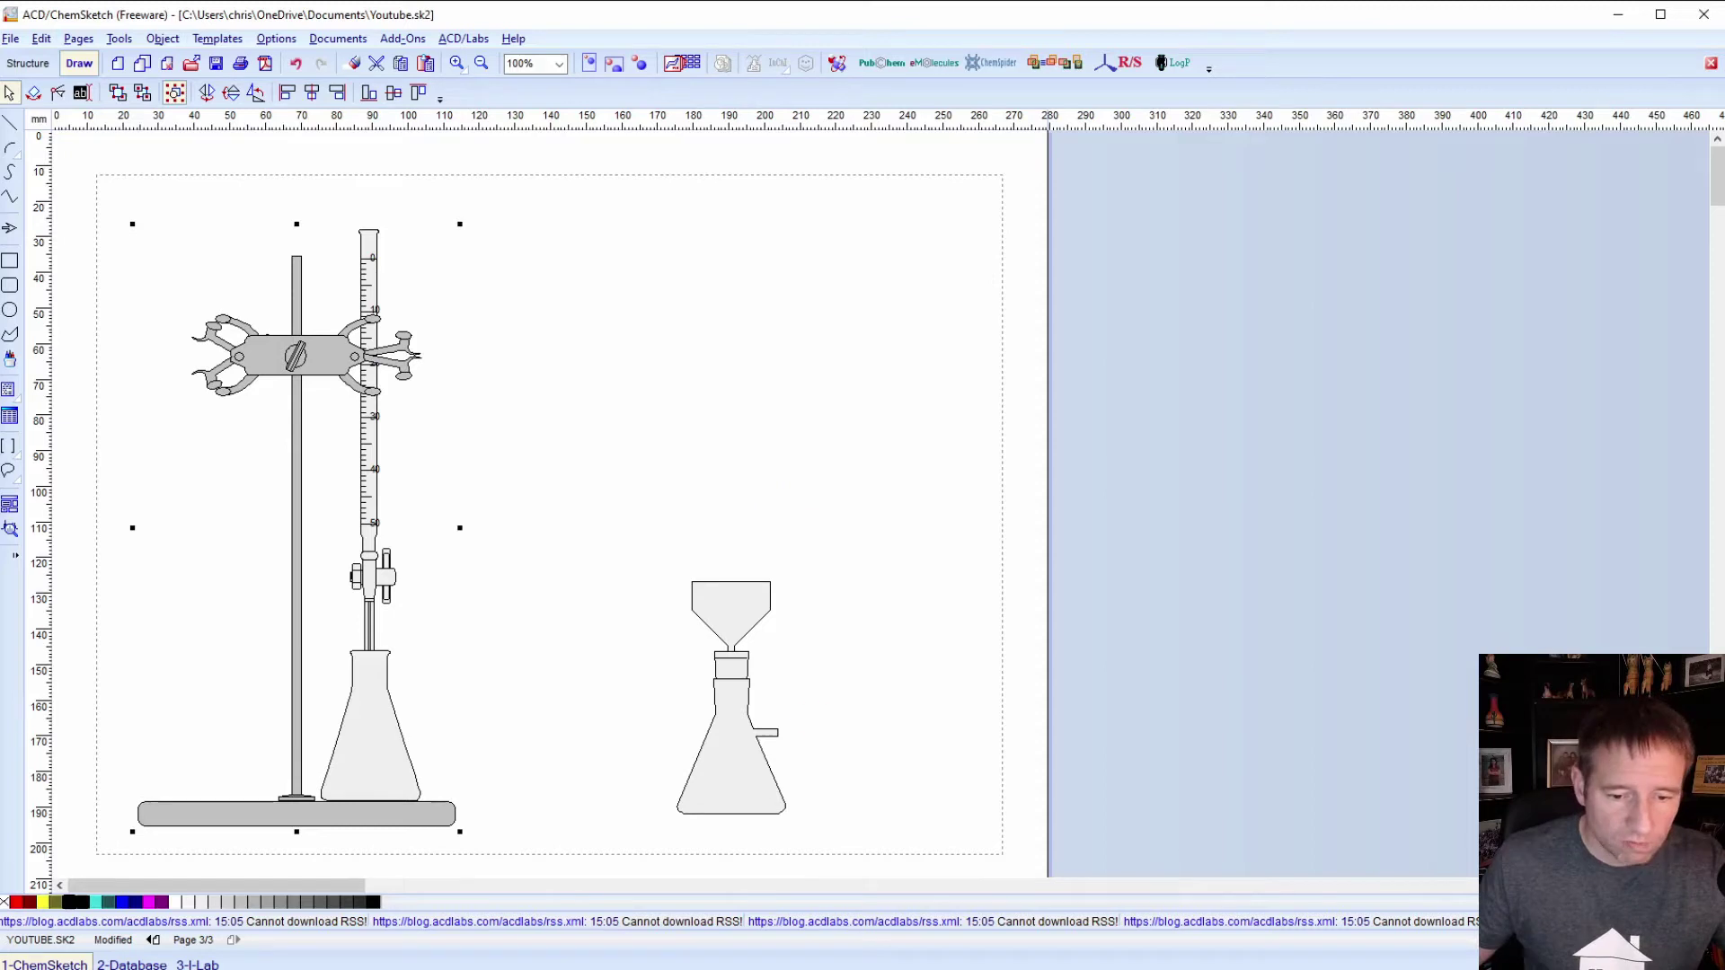
Step: Switch to Word, paste the titration apparatus into the blank document and shrink it proportionally to about 2.4 inches wide
key("alt+Tab")
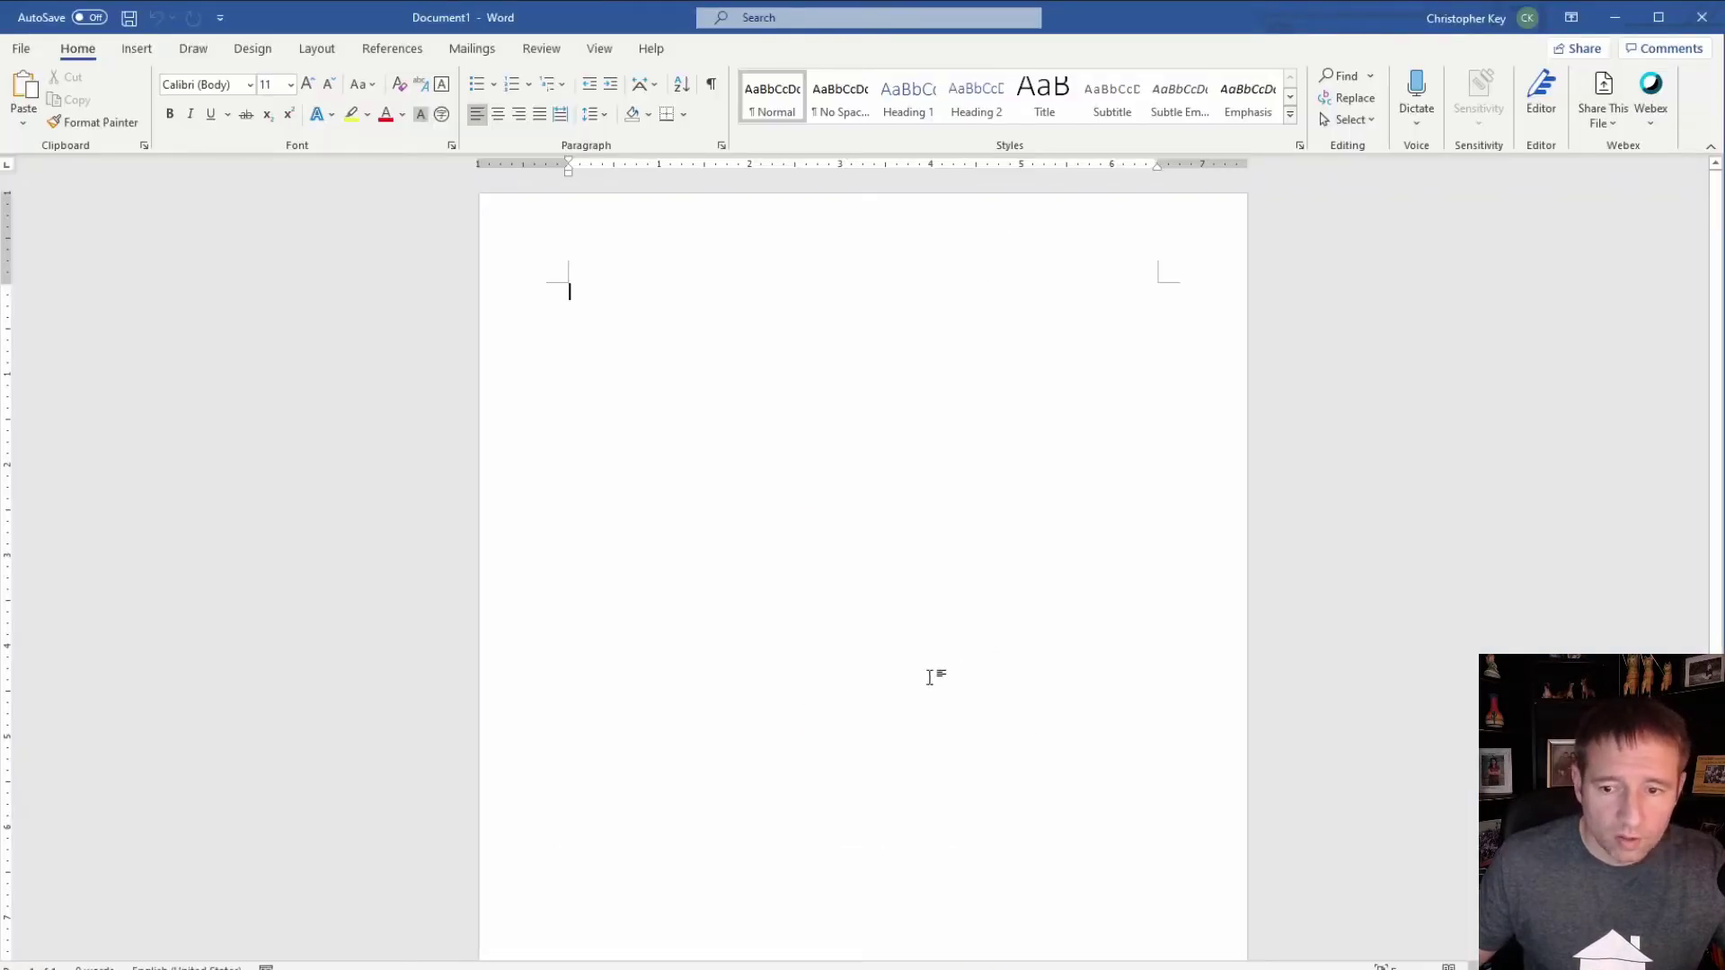
key("ctrl+v")
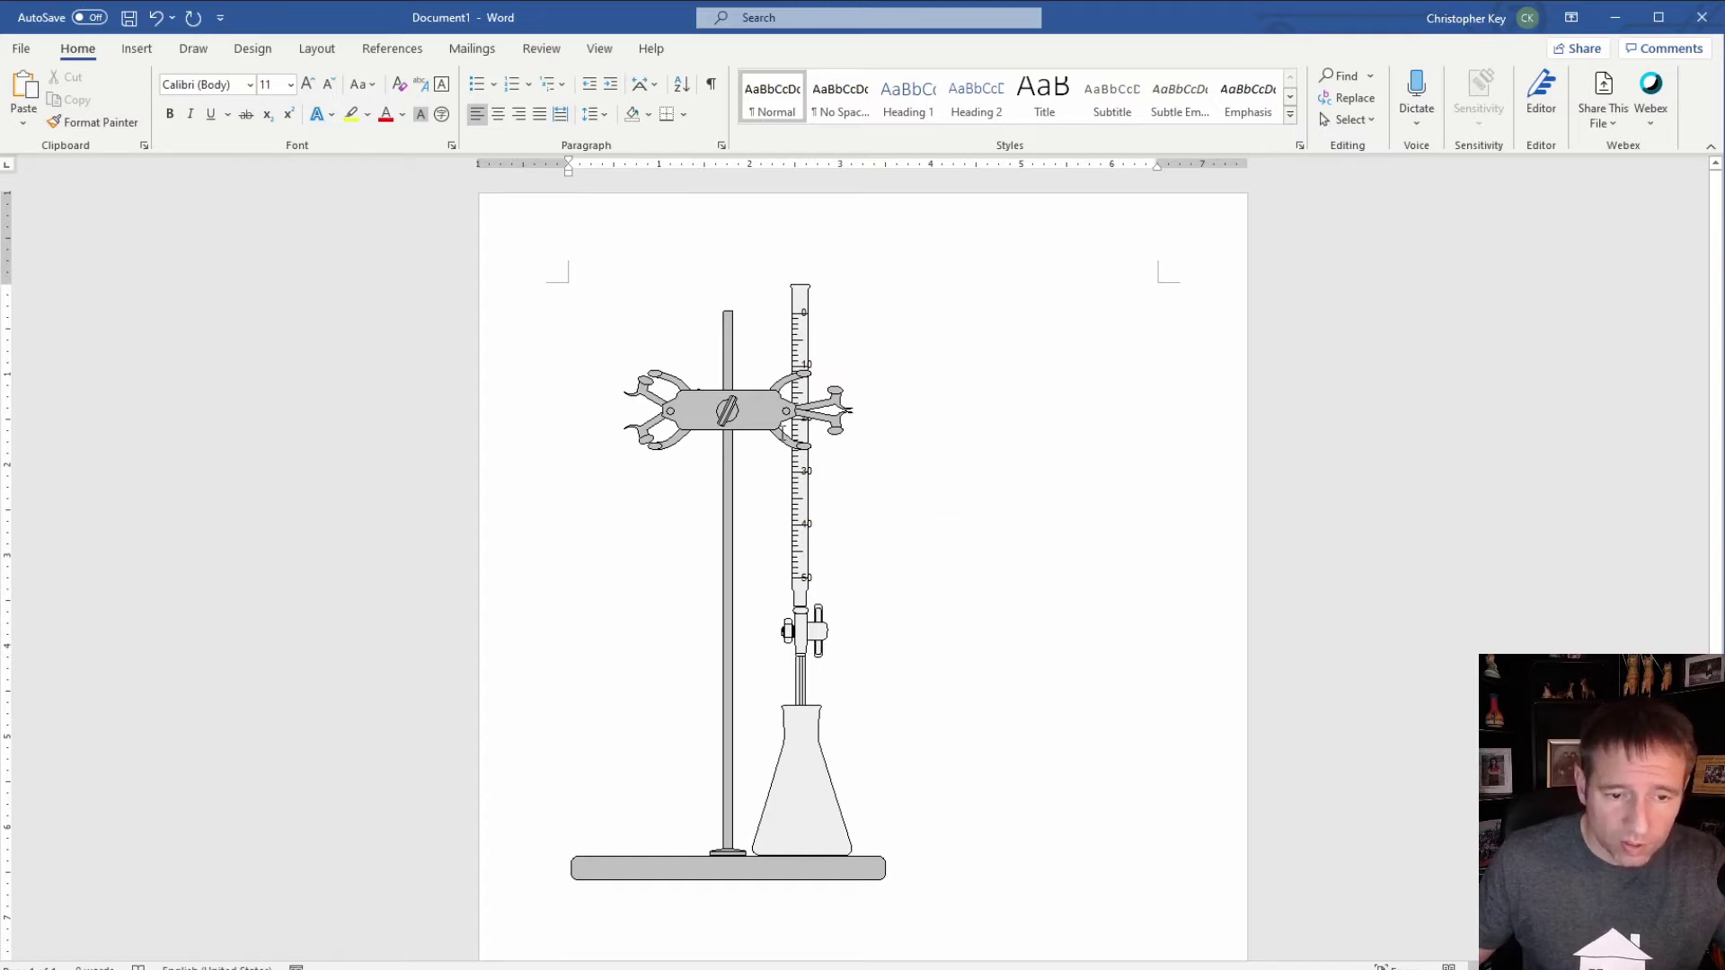
left_click(770, 426)
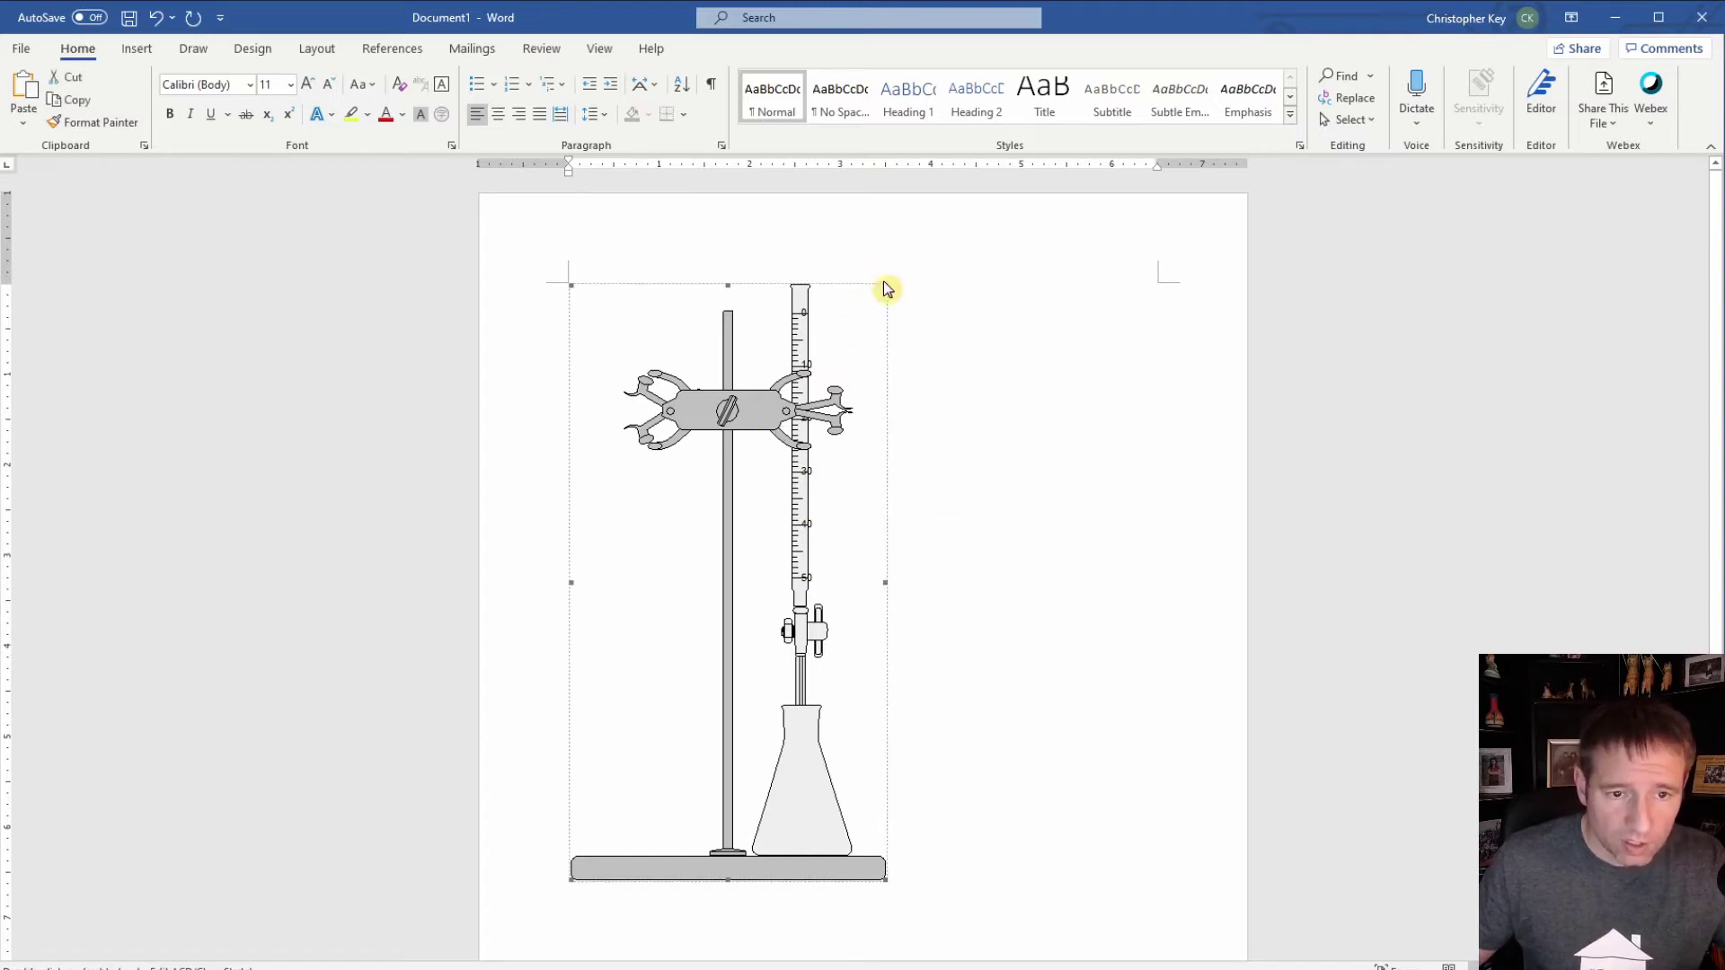
left_click_drag(885, 880, 770, 698)
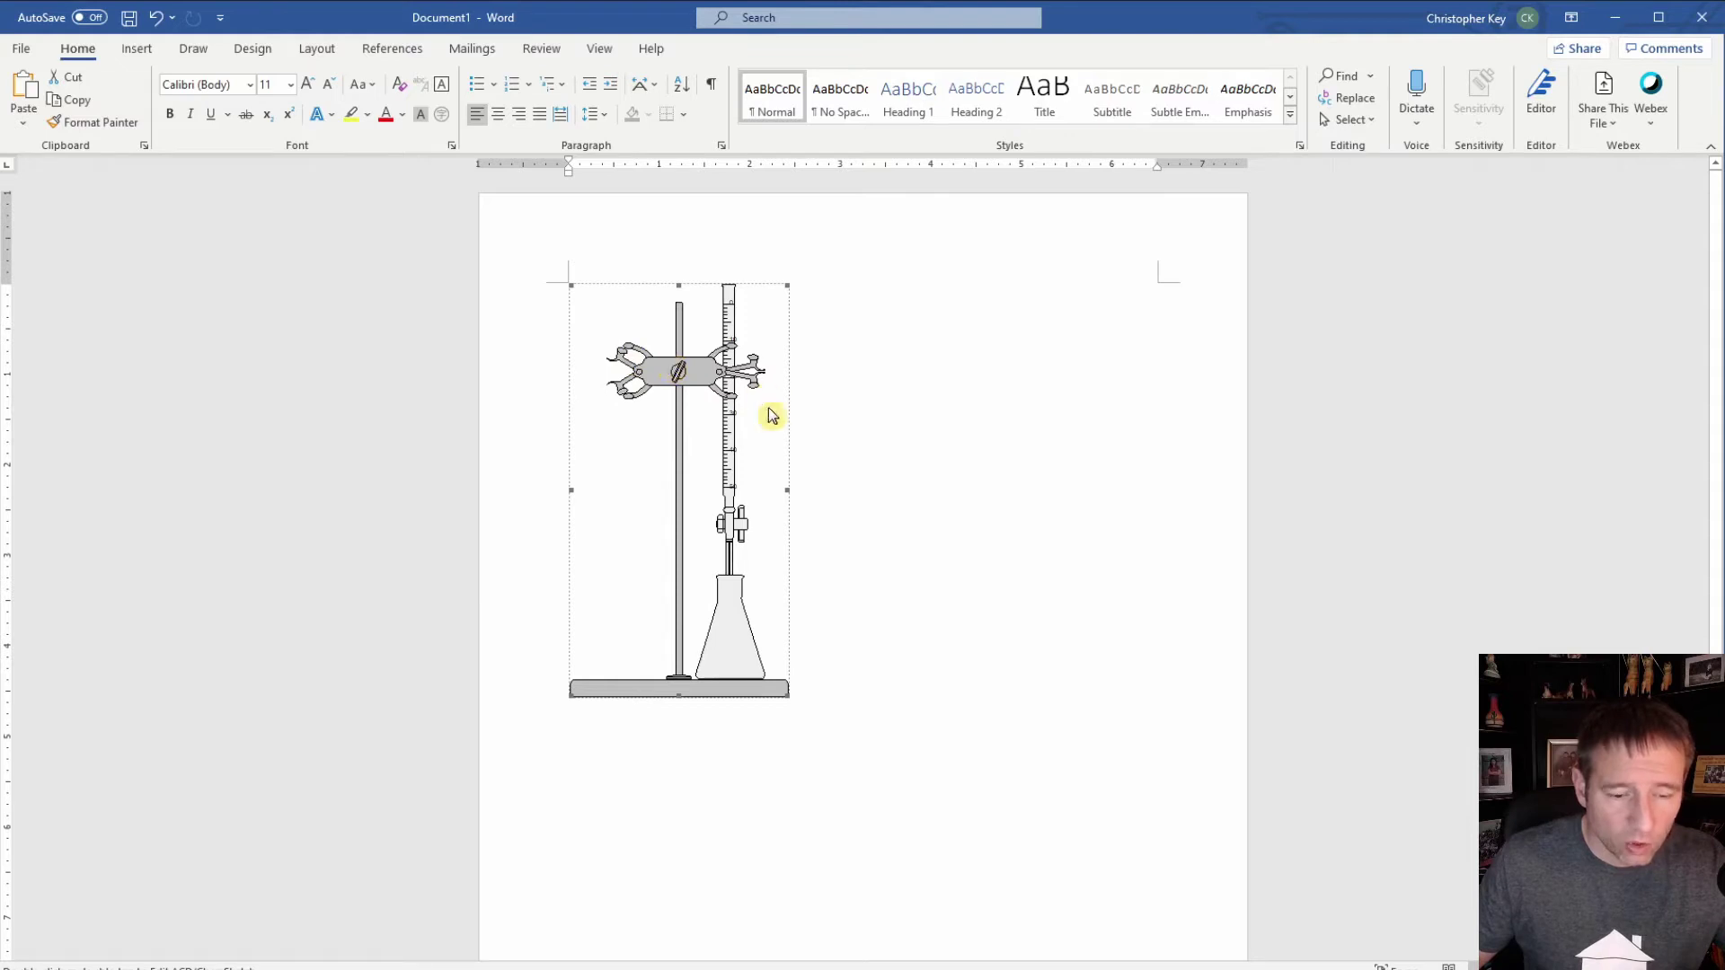
Step: Copy the caffeine structure with three methyl groups from page 1 in ChemSketch and paste it beside the apparatus in Word
key("alt+Tab")
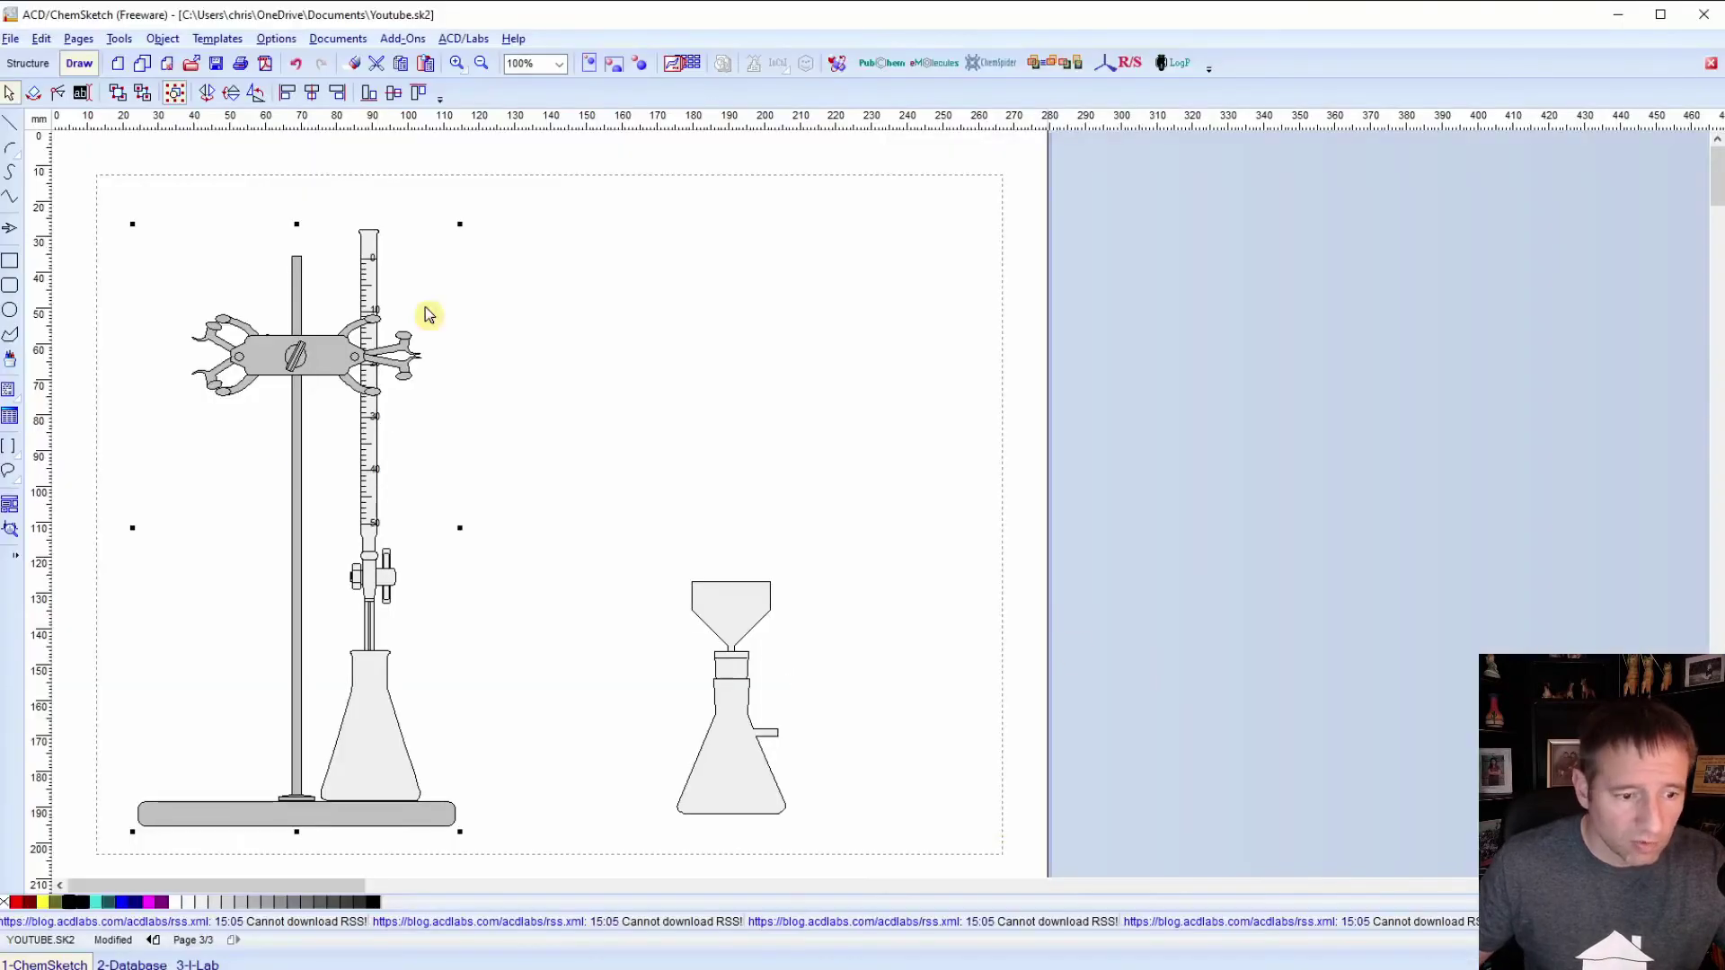
left_click(149, 940)
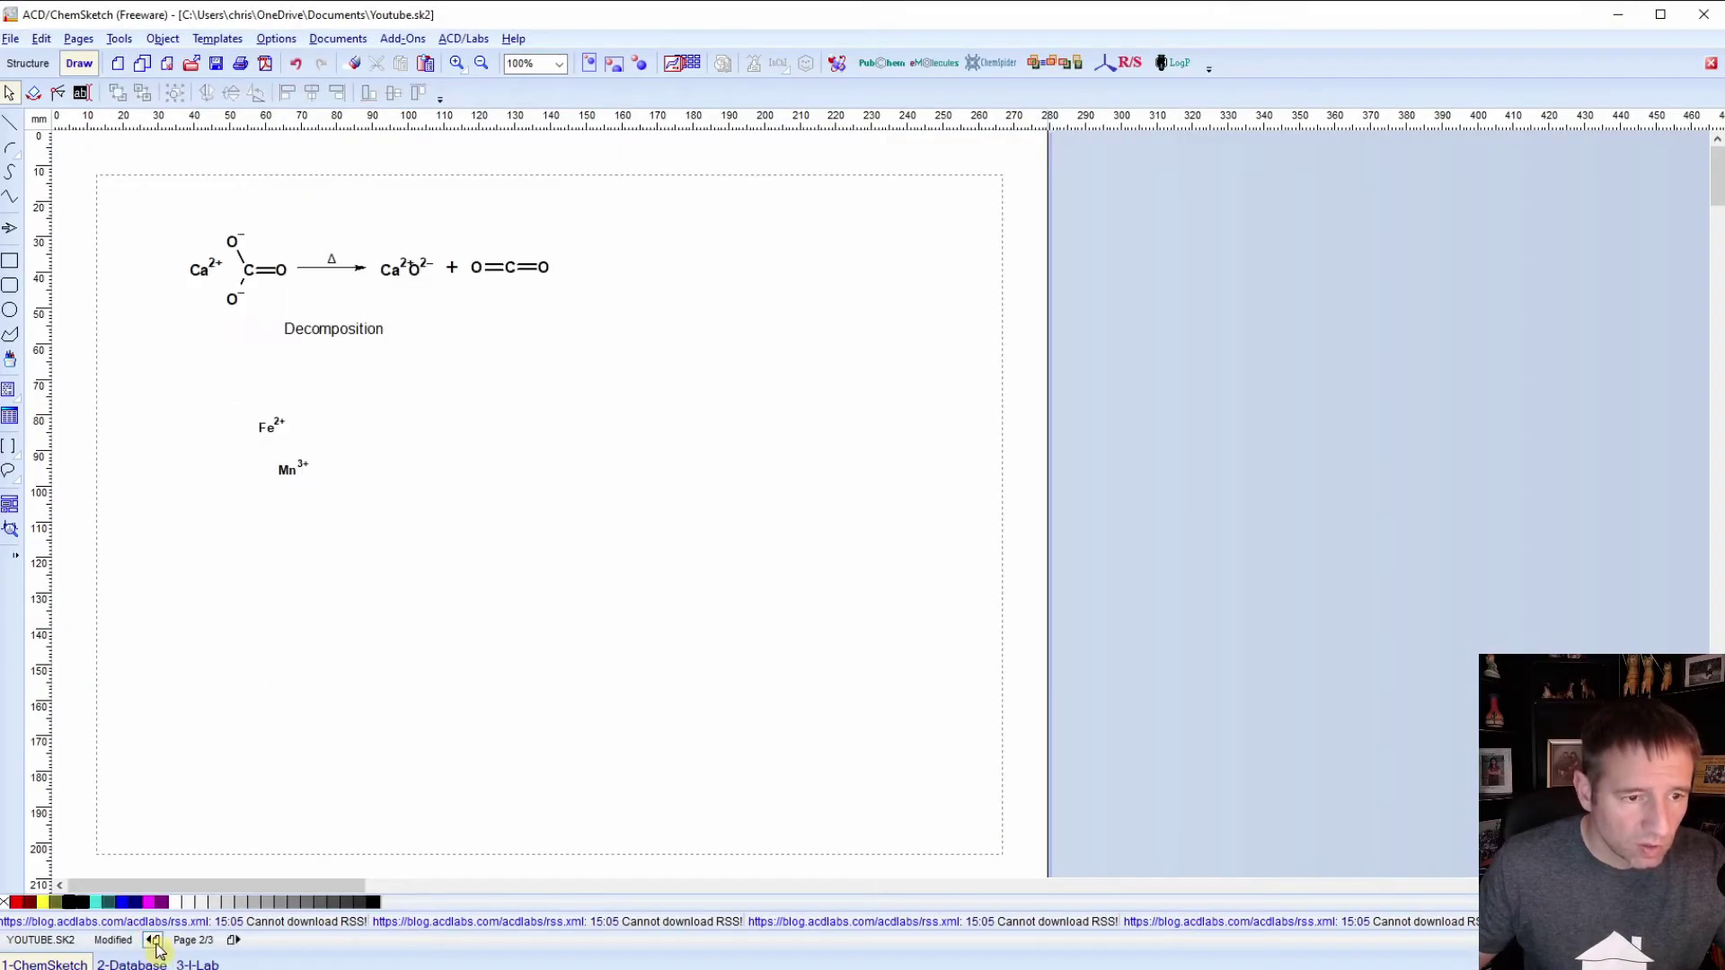
left_click(153, 940)
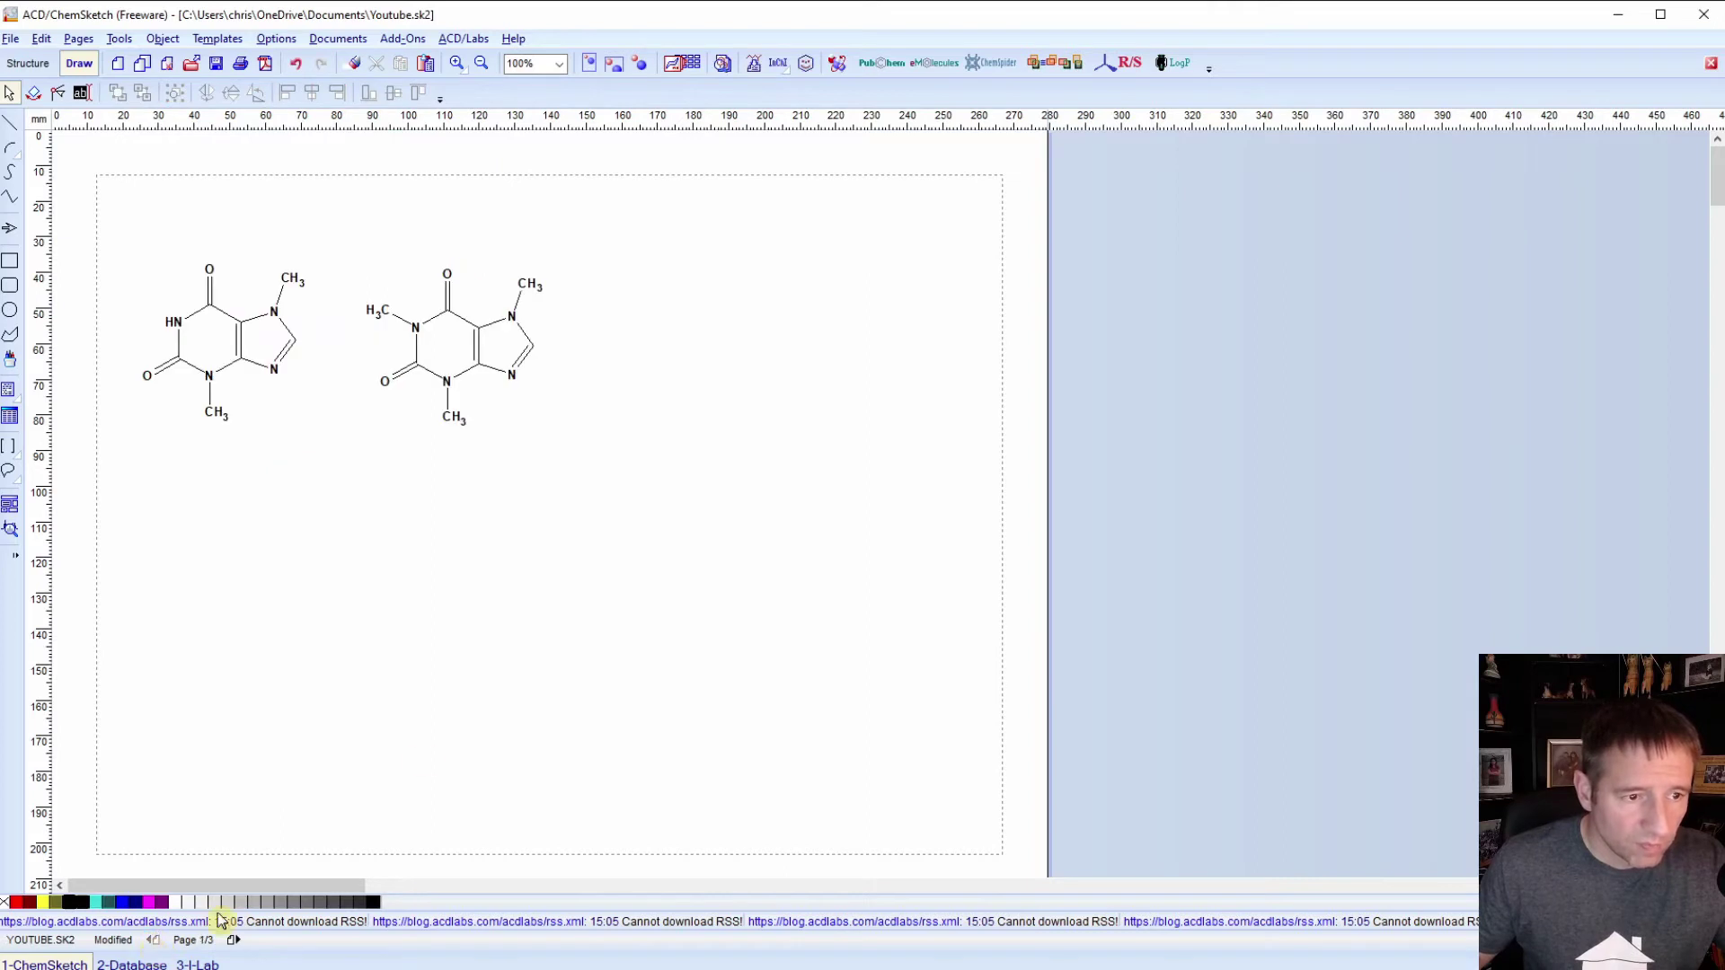
left_click(440, 316)
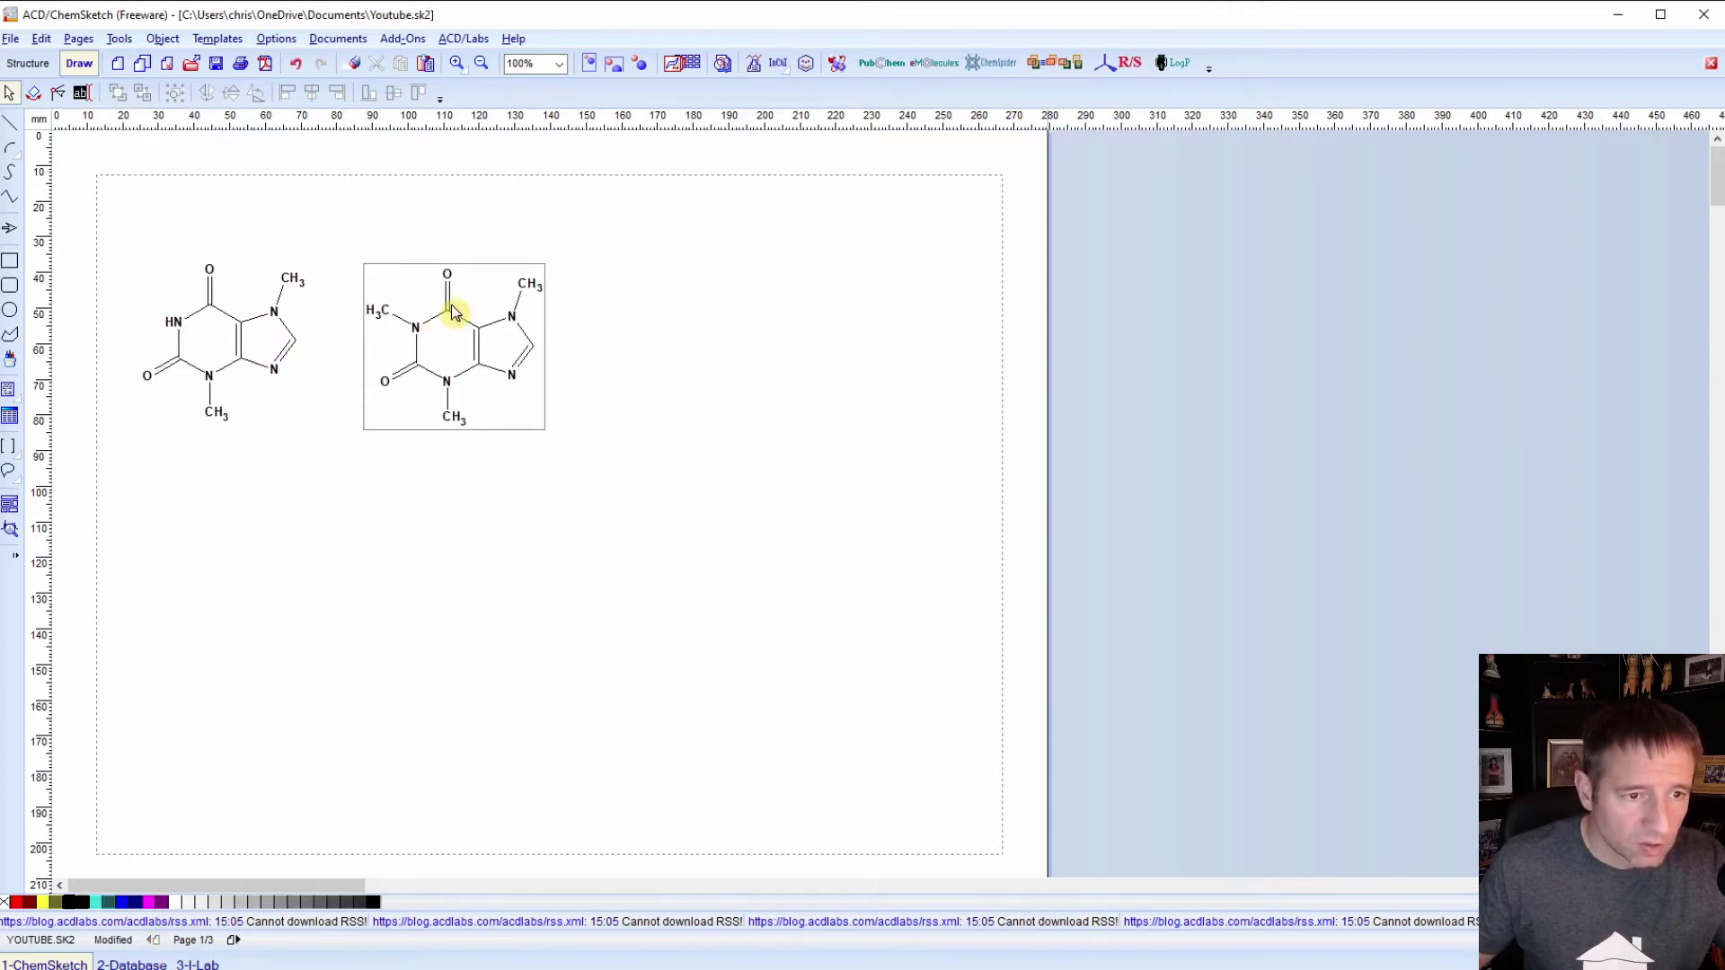
left_click(449, 306)
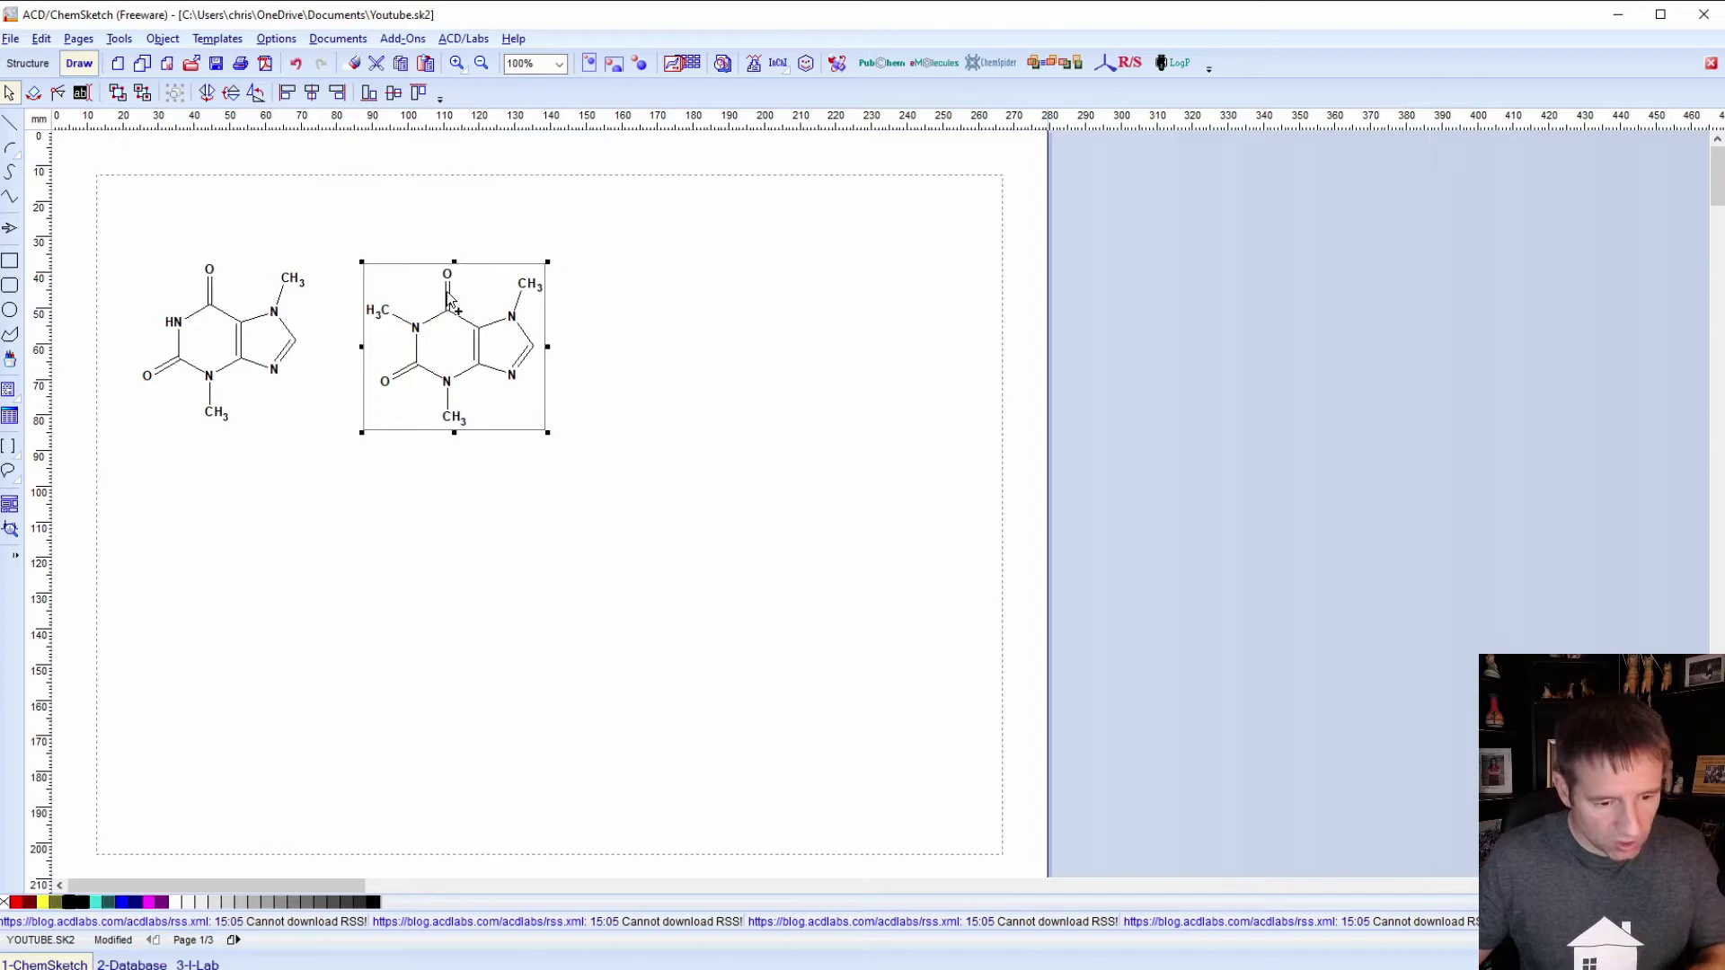
left_click(1008, 966)
left_click(846, 668)
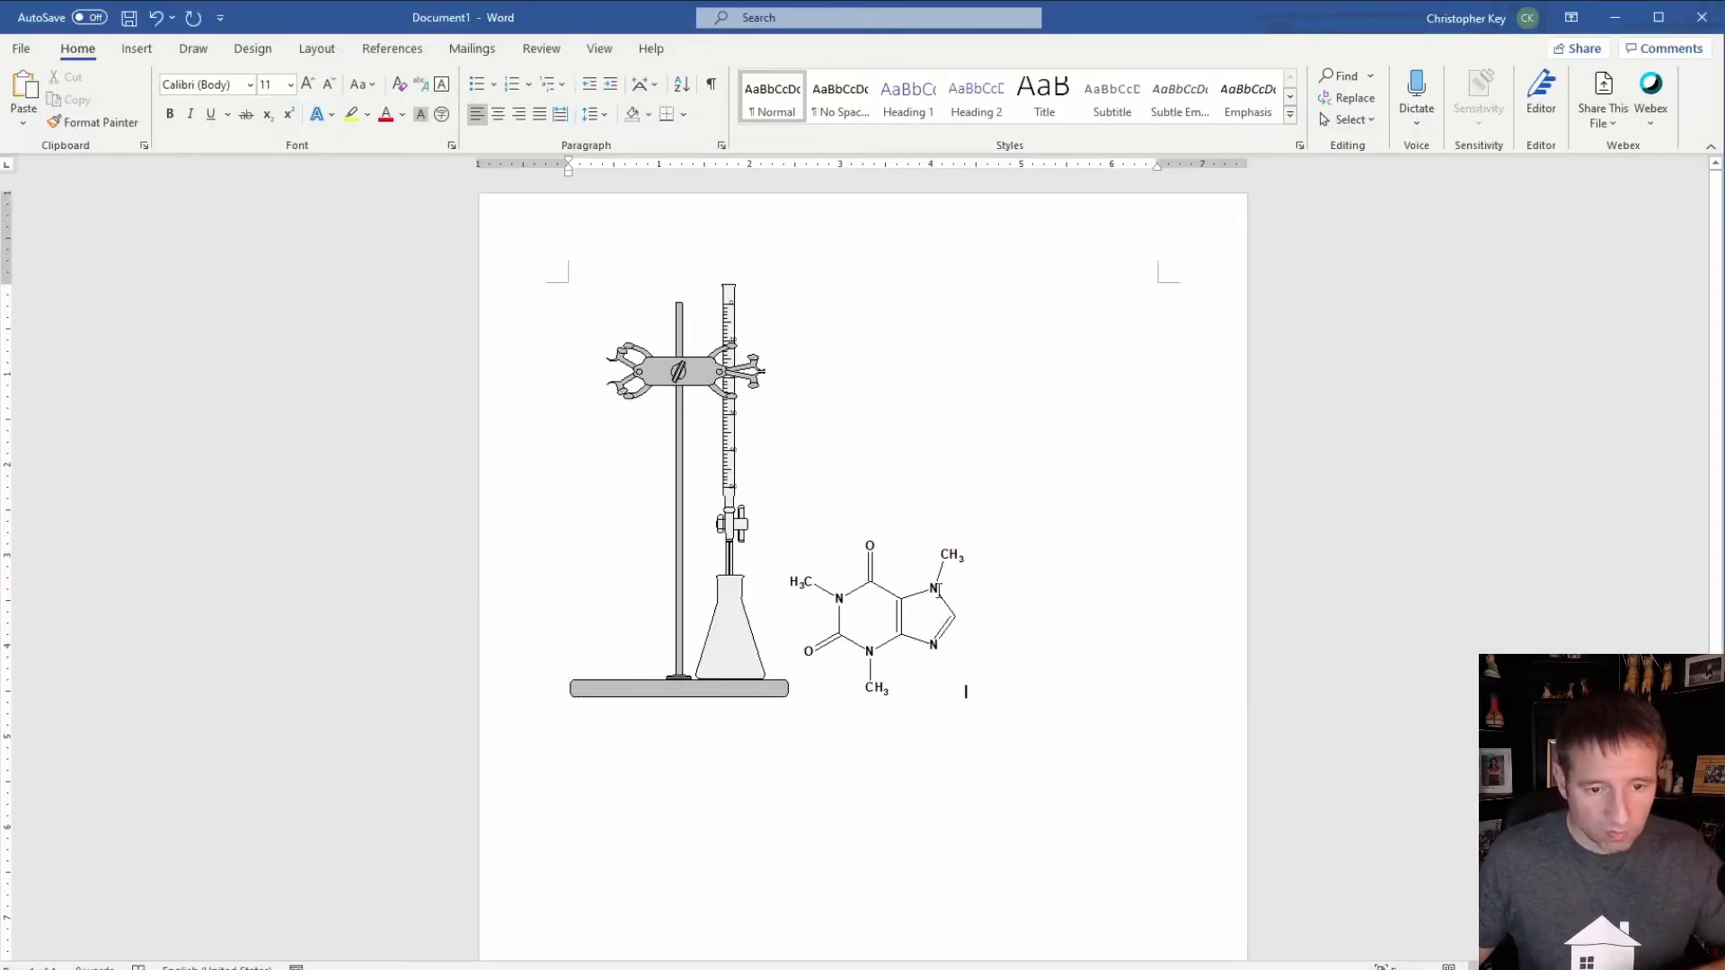
left_click(897, 618)
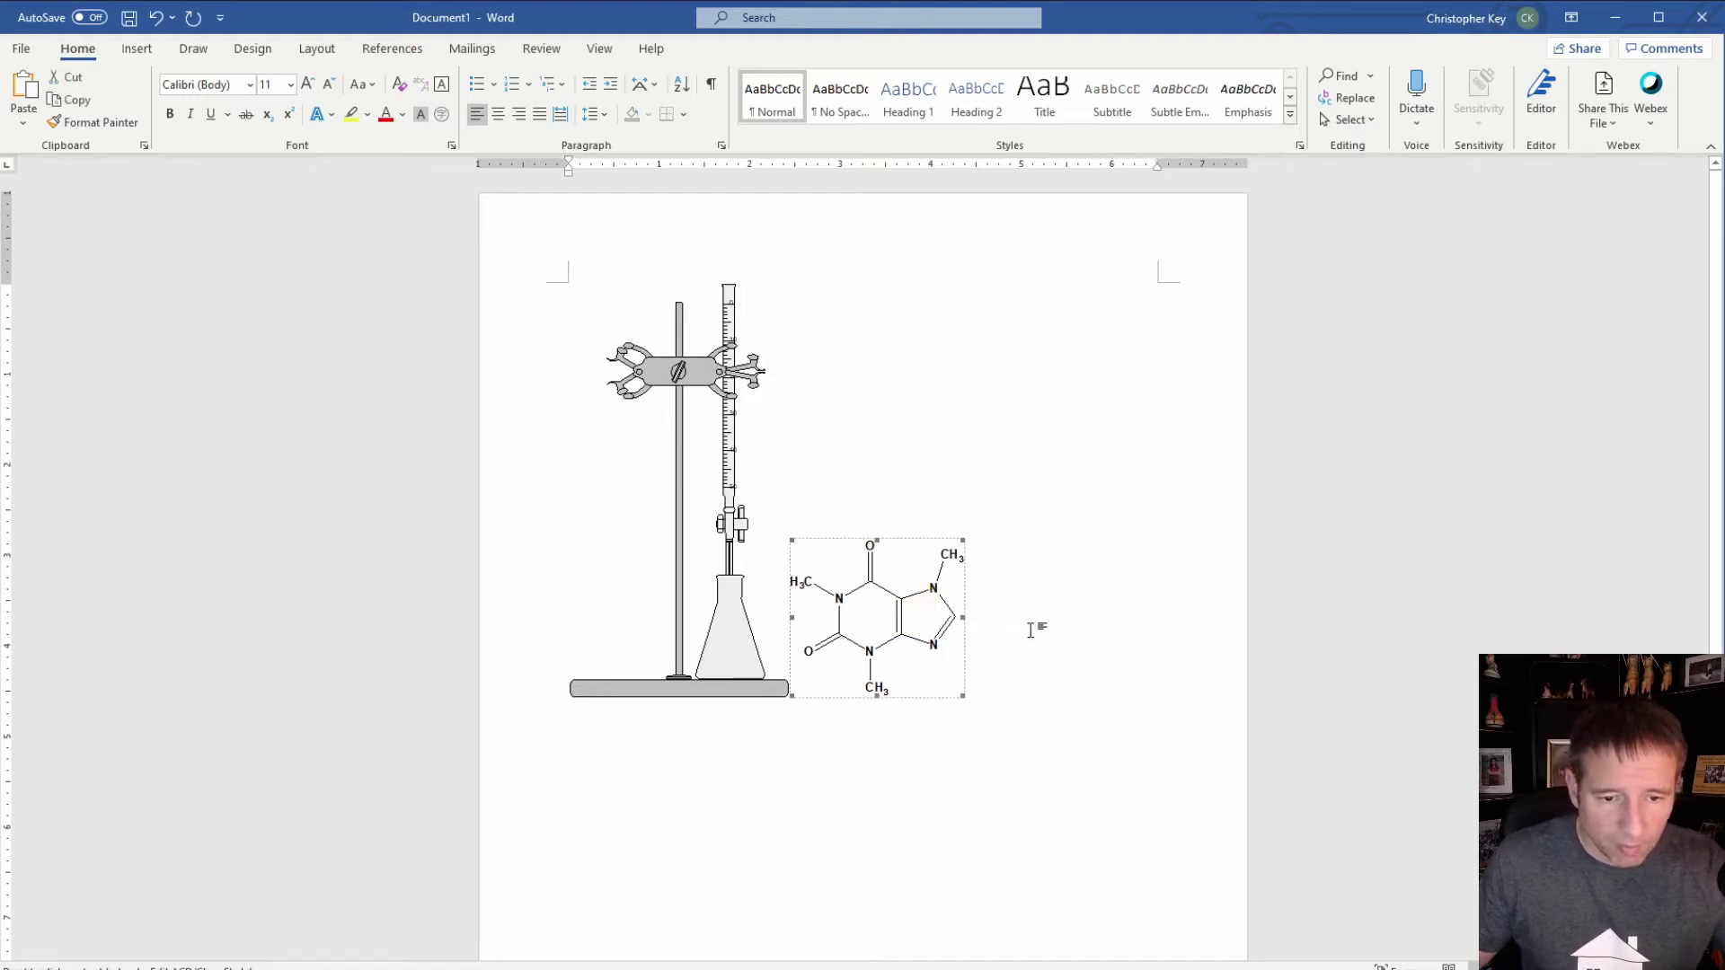
Step: Return to ChemSketch and export the selected caffeine structure to the Documents folder as a Portable Network Graphics file named Caffeine.png
left_click(934, 627)
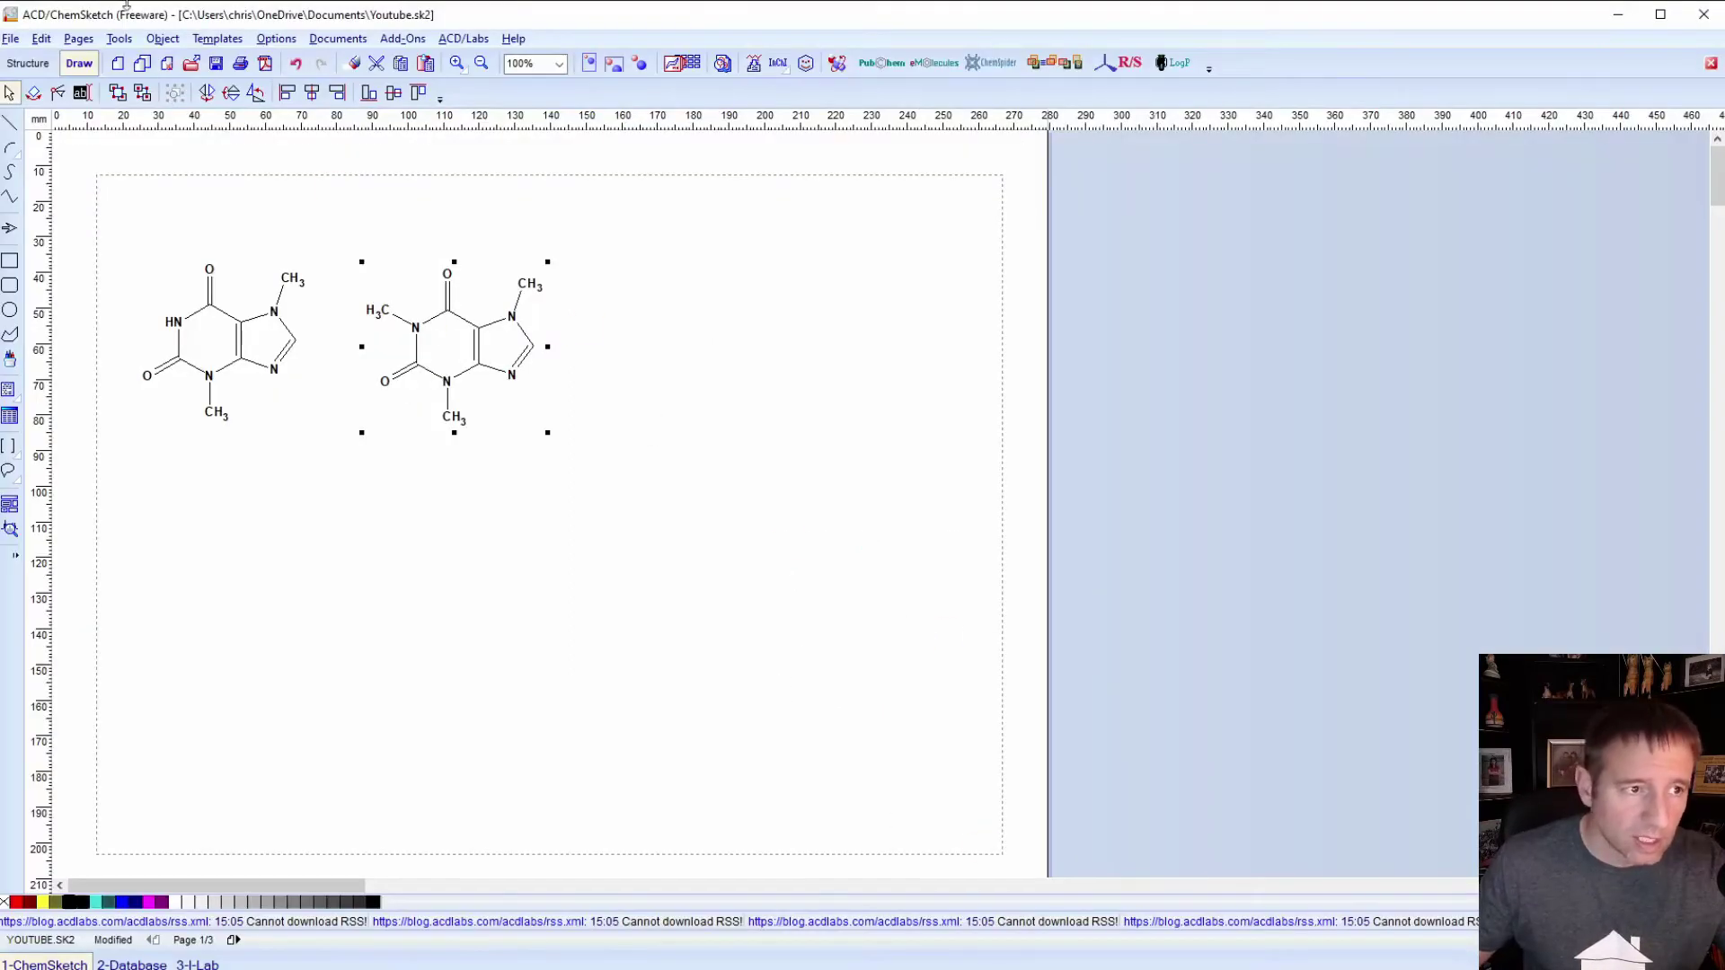
left_click(16, 40)
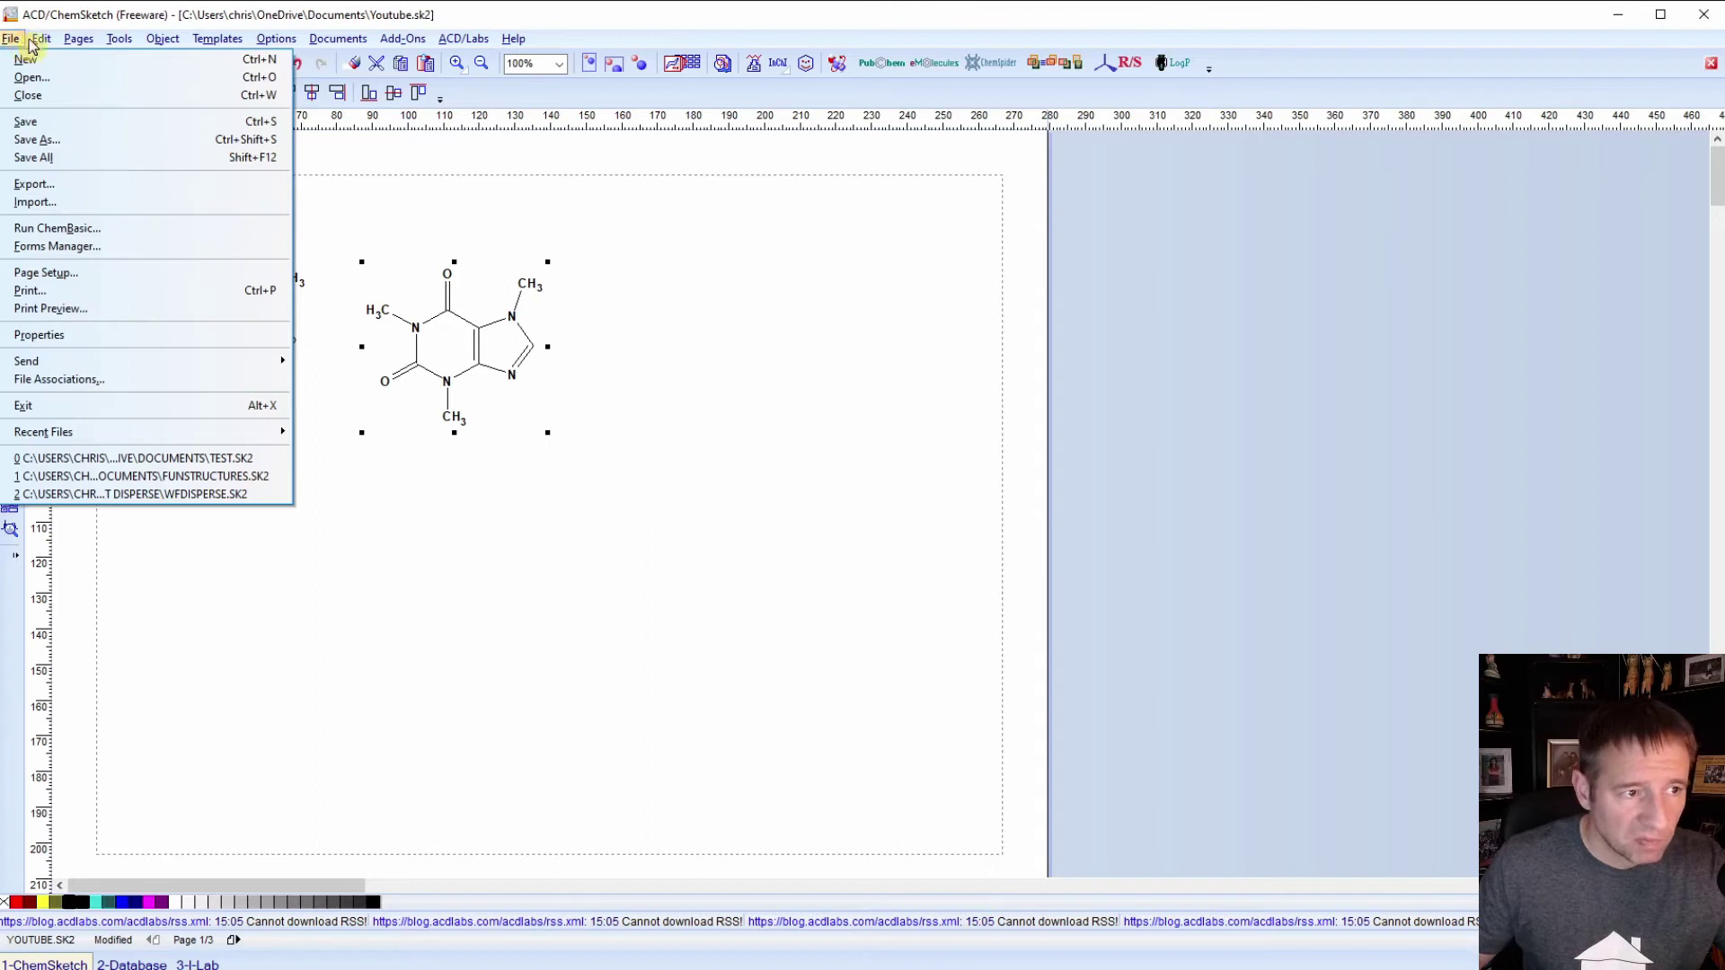
key("Right")
key("Right")
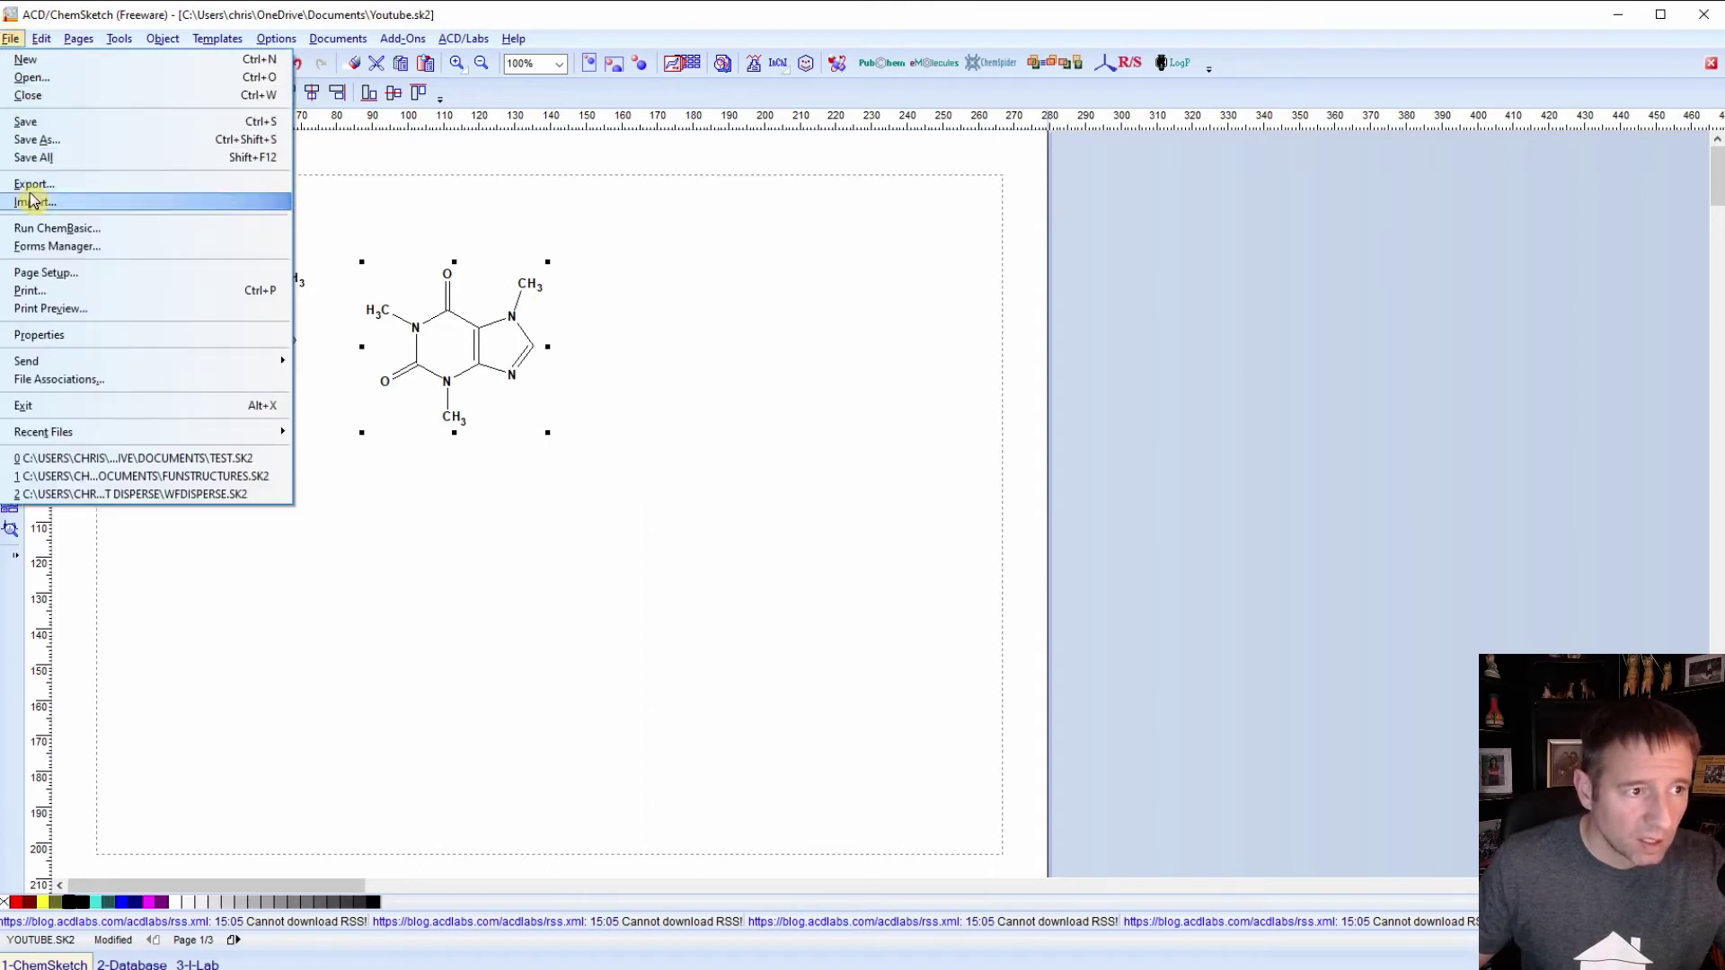
left_click(36, 181)
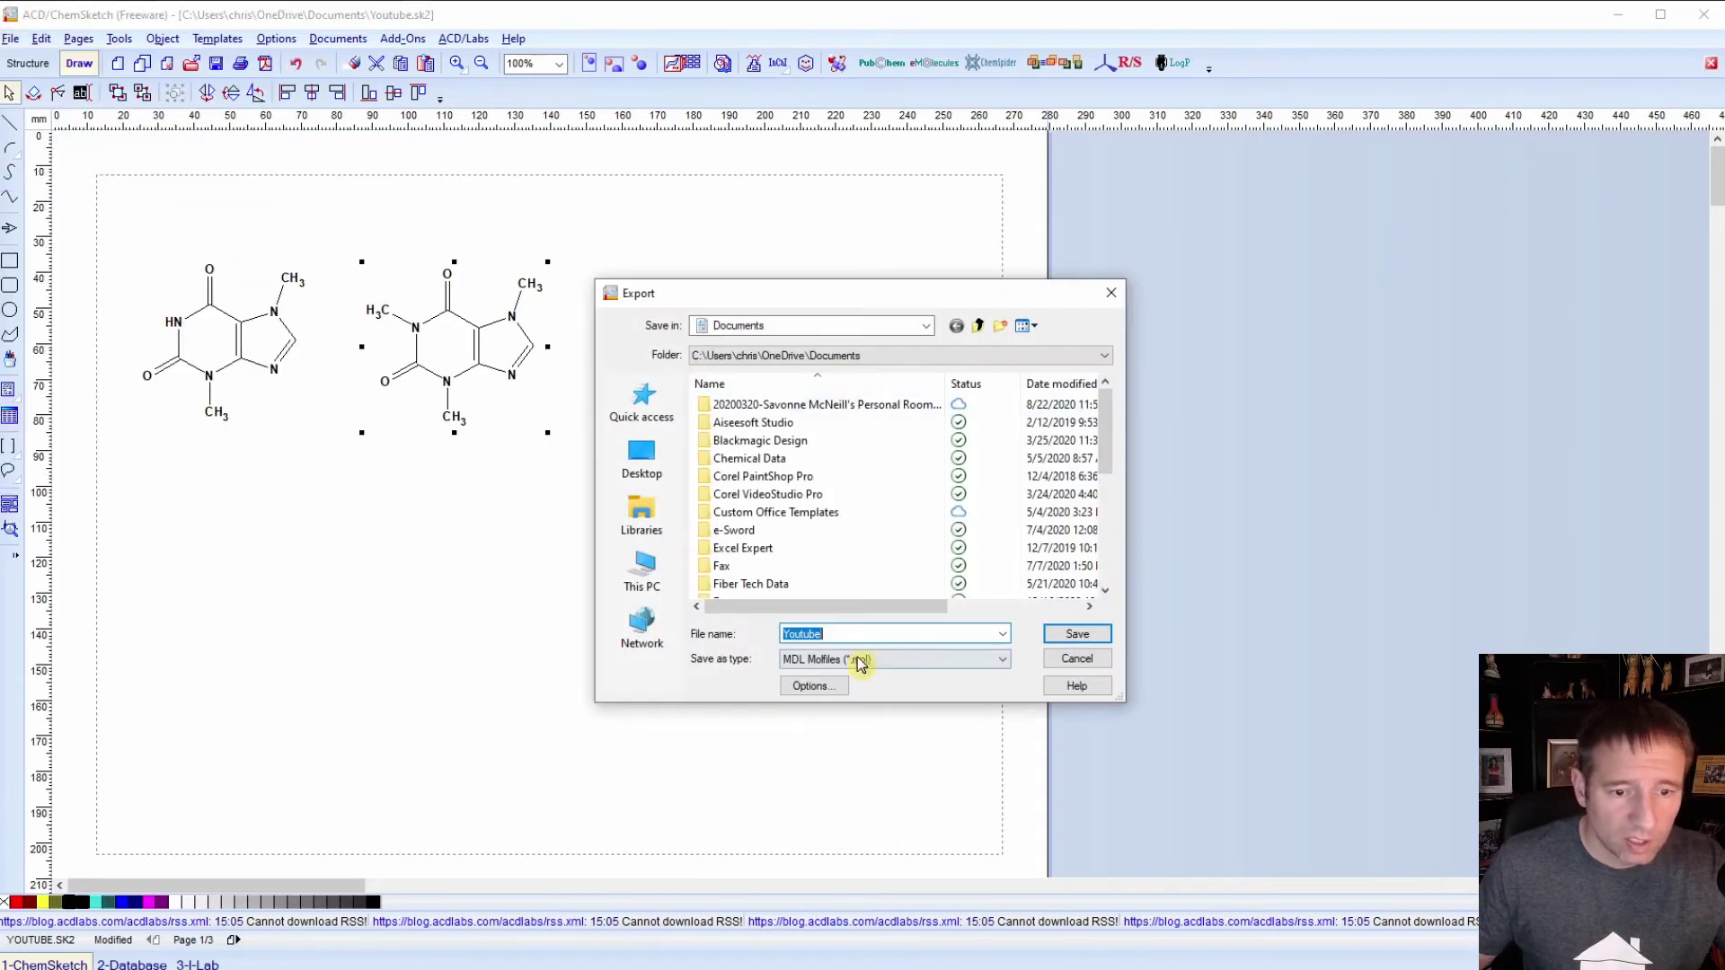
left_click(992, 661)
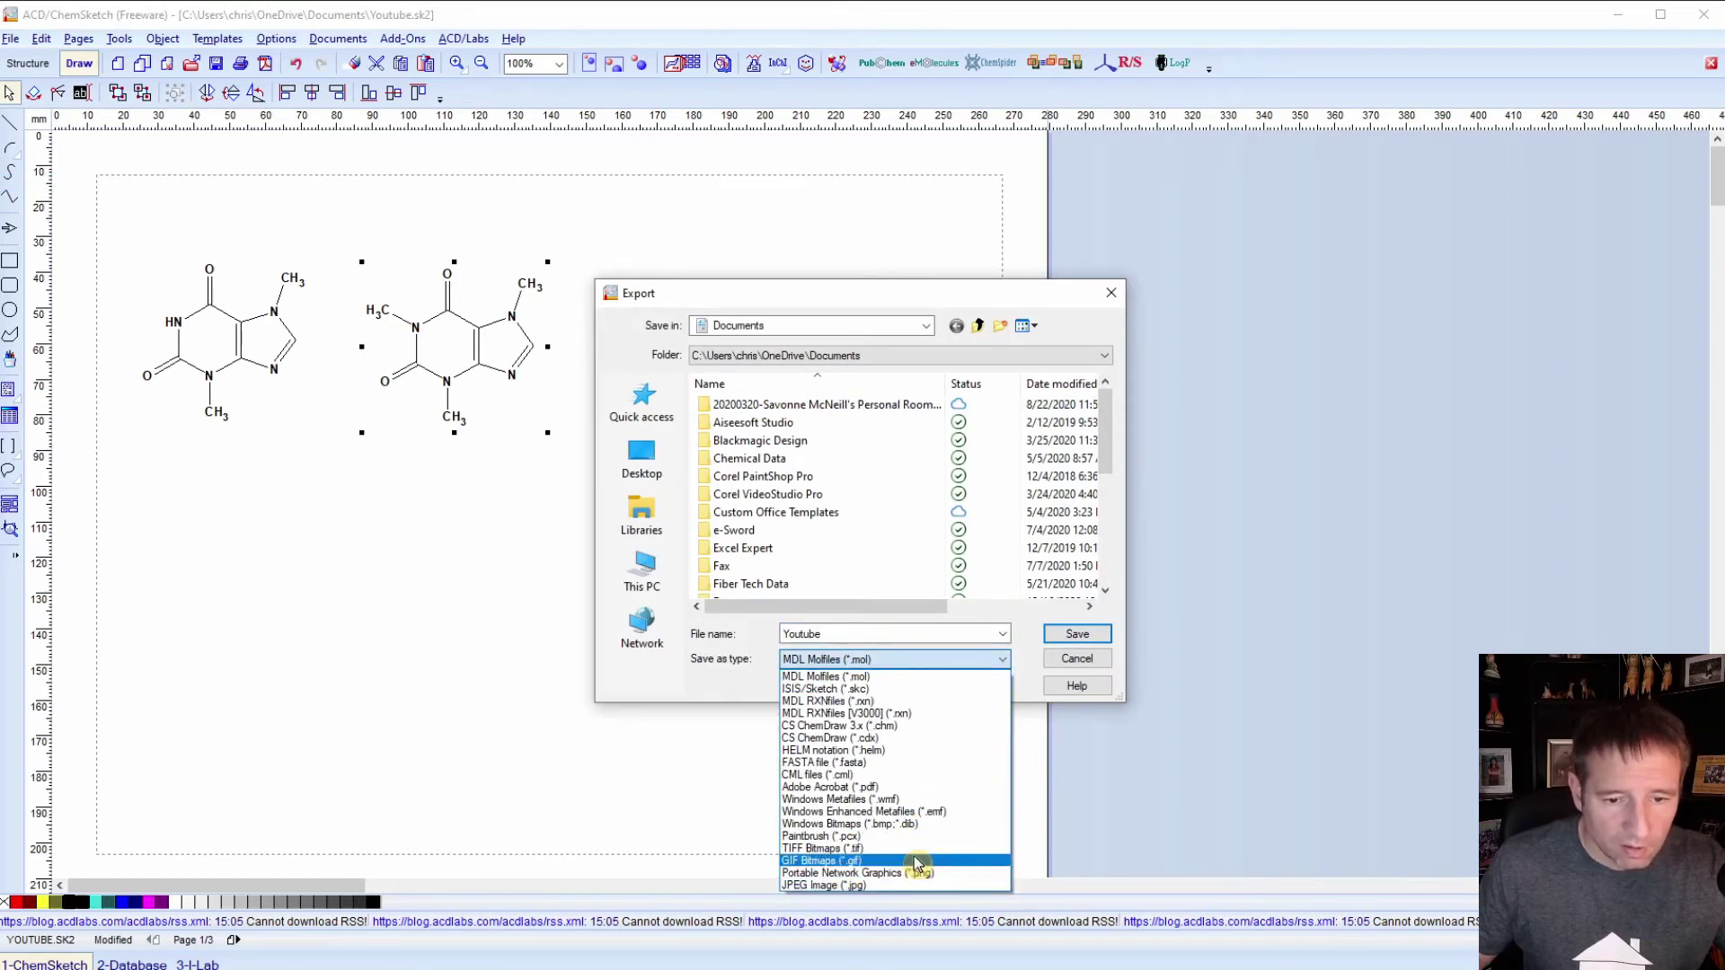
left_click(858, 873)
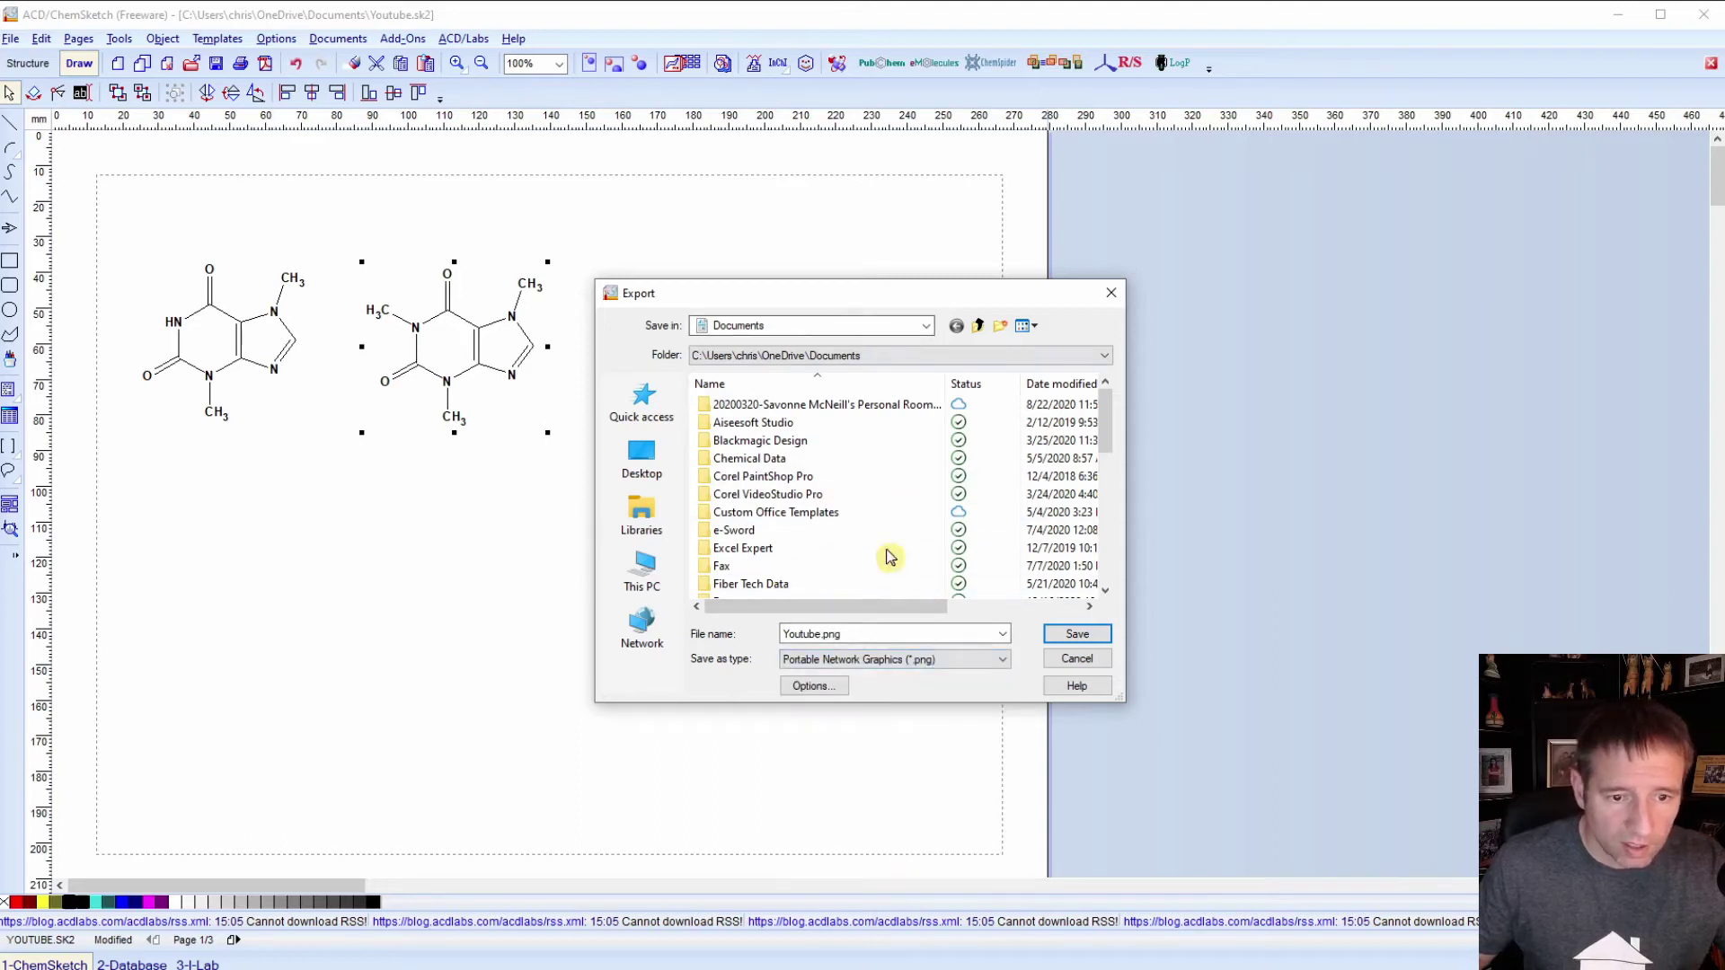
double_click(804, 634)
type("C")
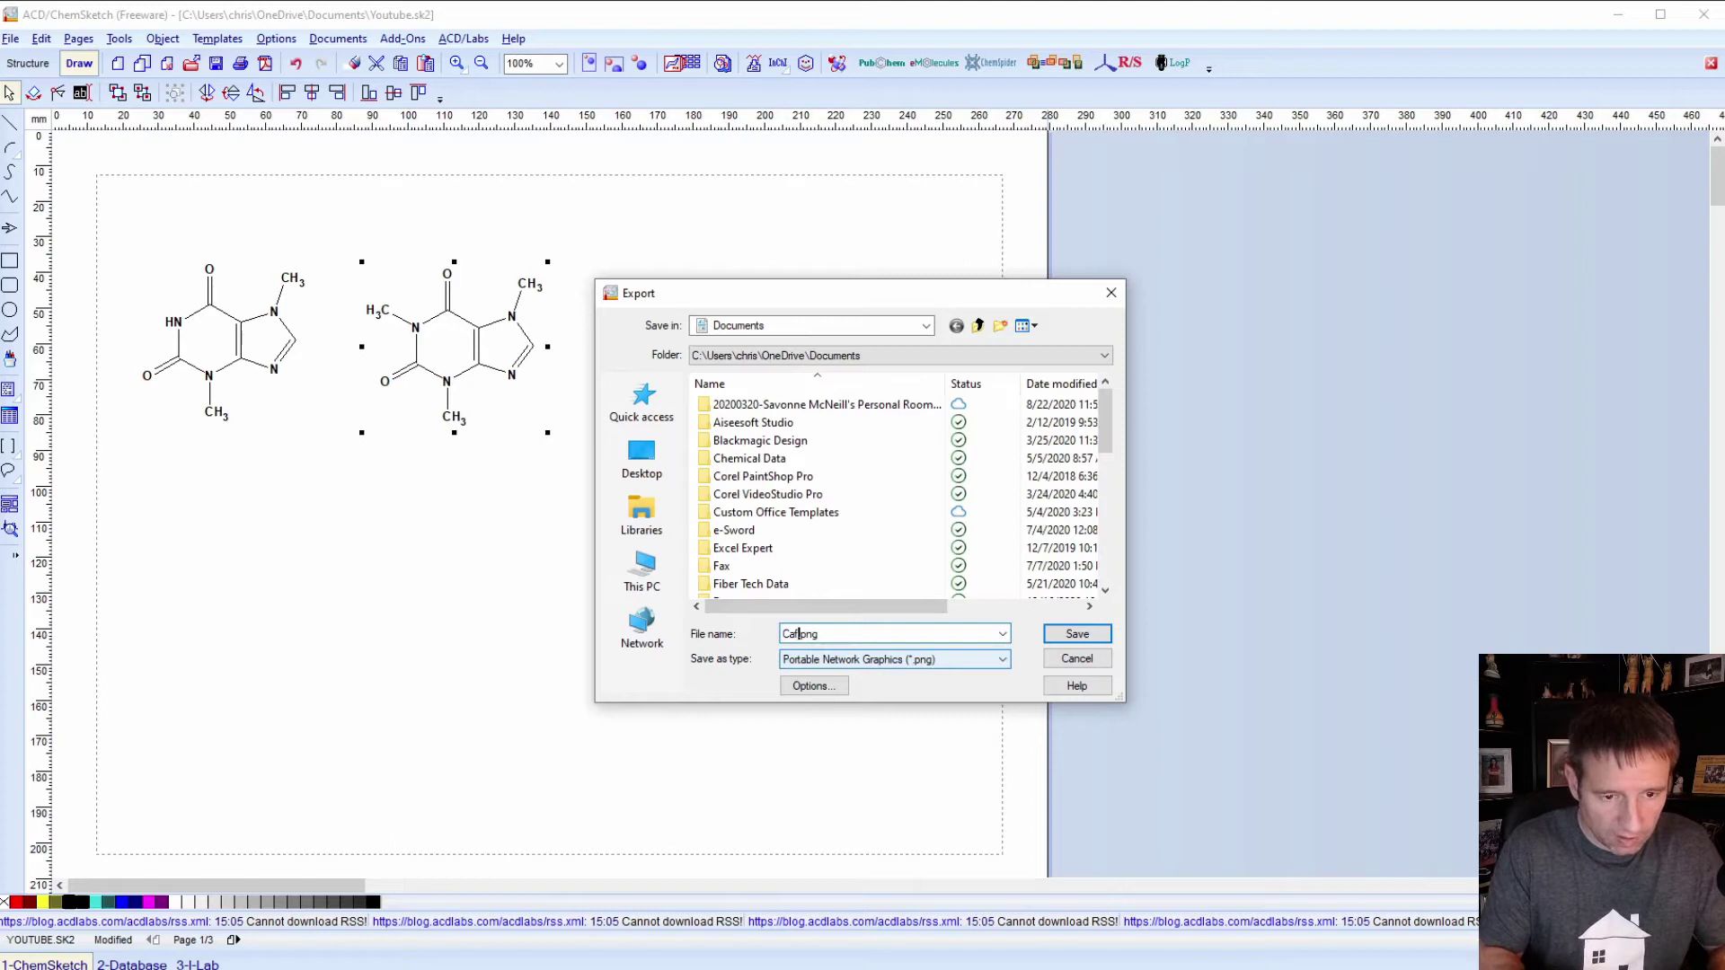
type("affeine")
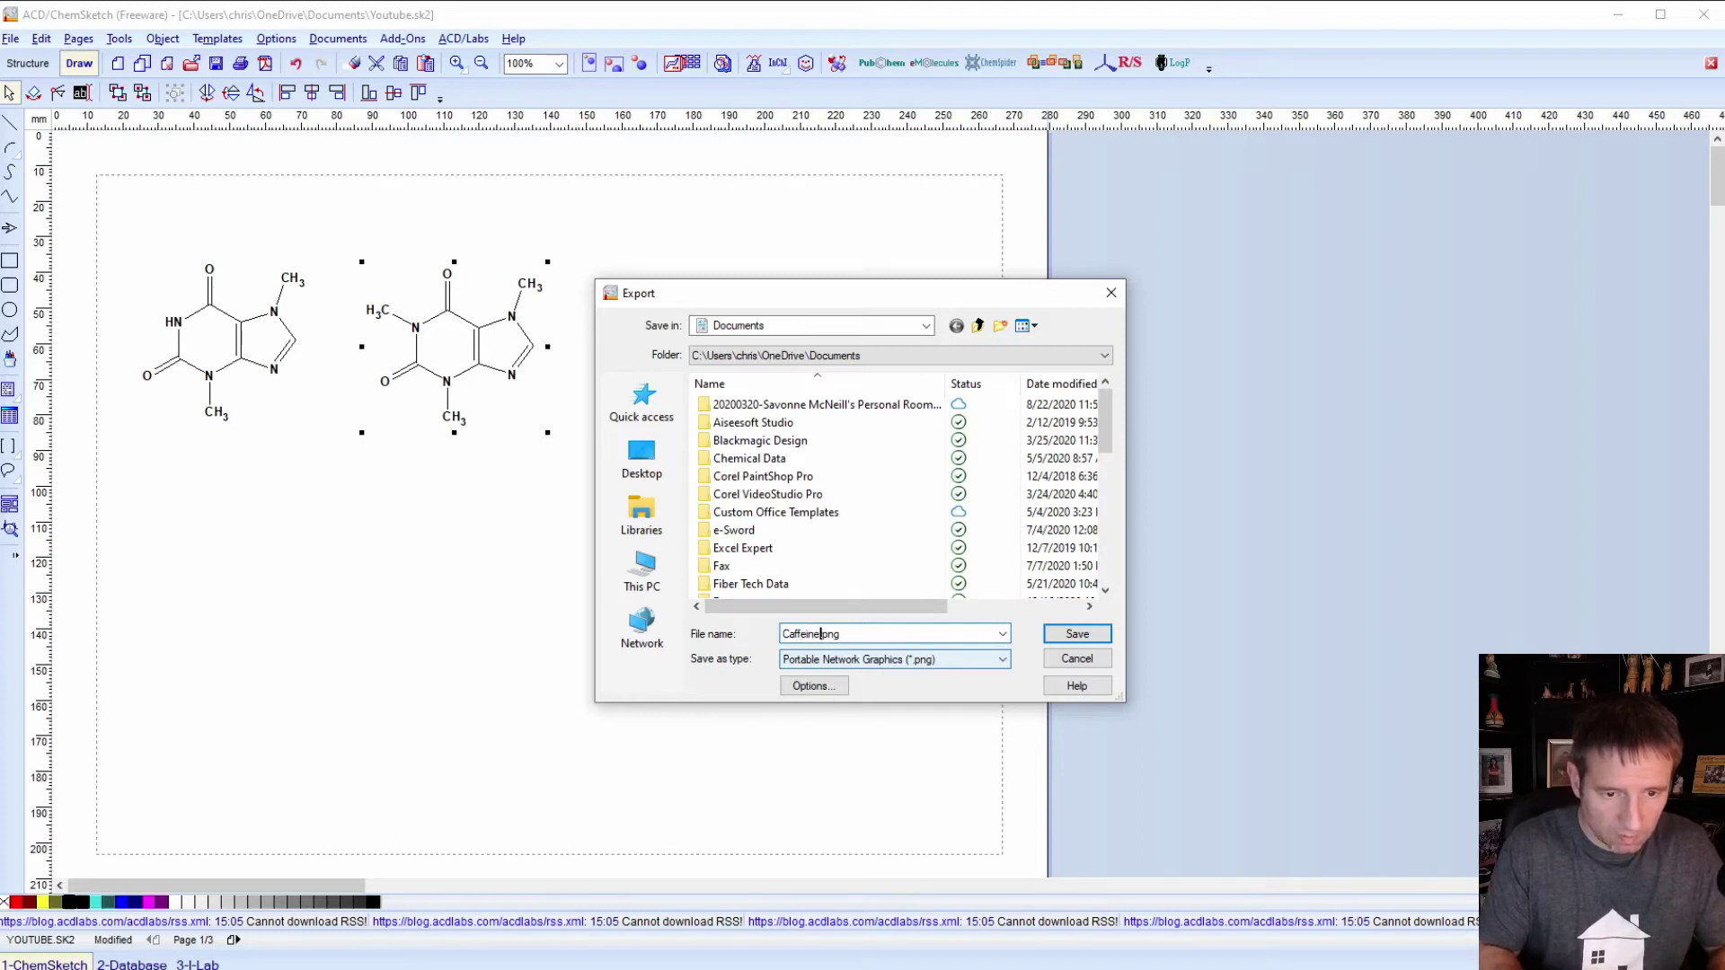
left_click(1074, 637)
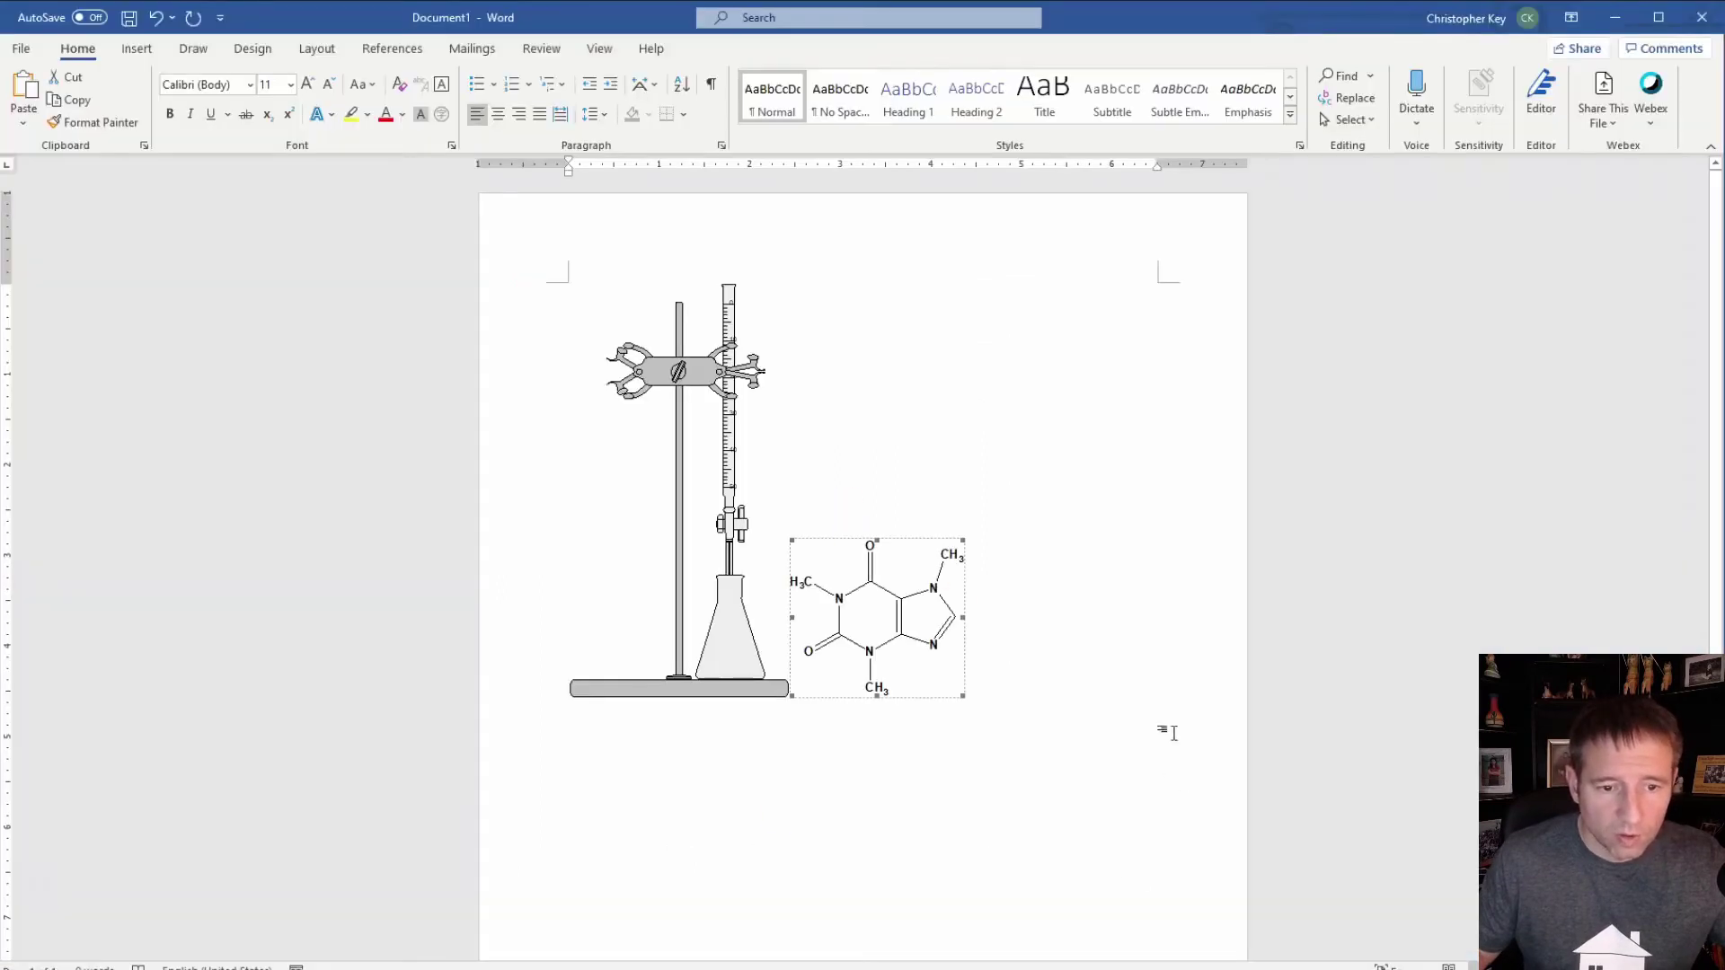
Step: In Word, insert the Caffeine picture from the Documents folder directly after the pasted caffeine structure
left_click(1010, 686)
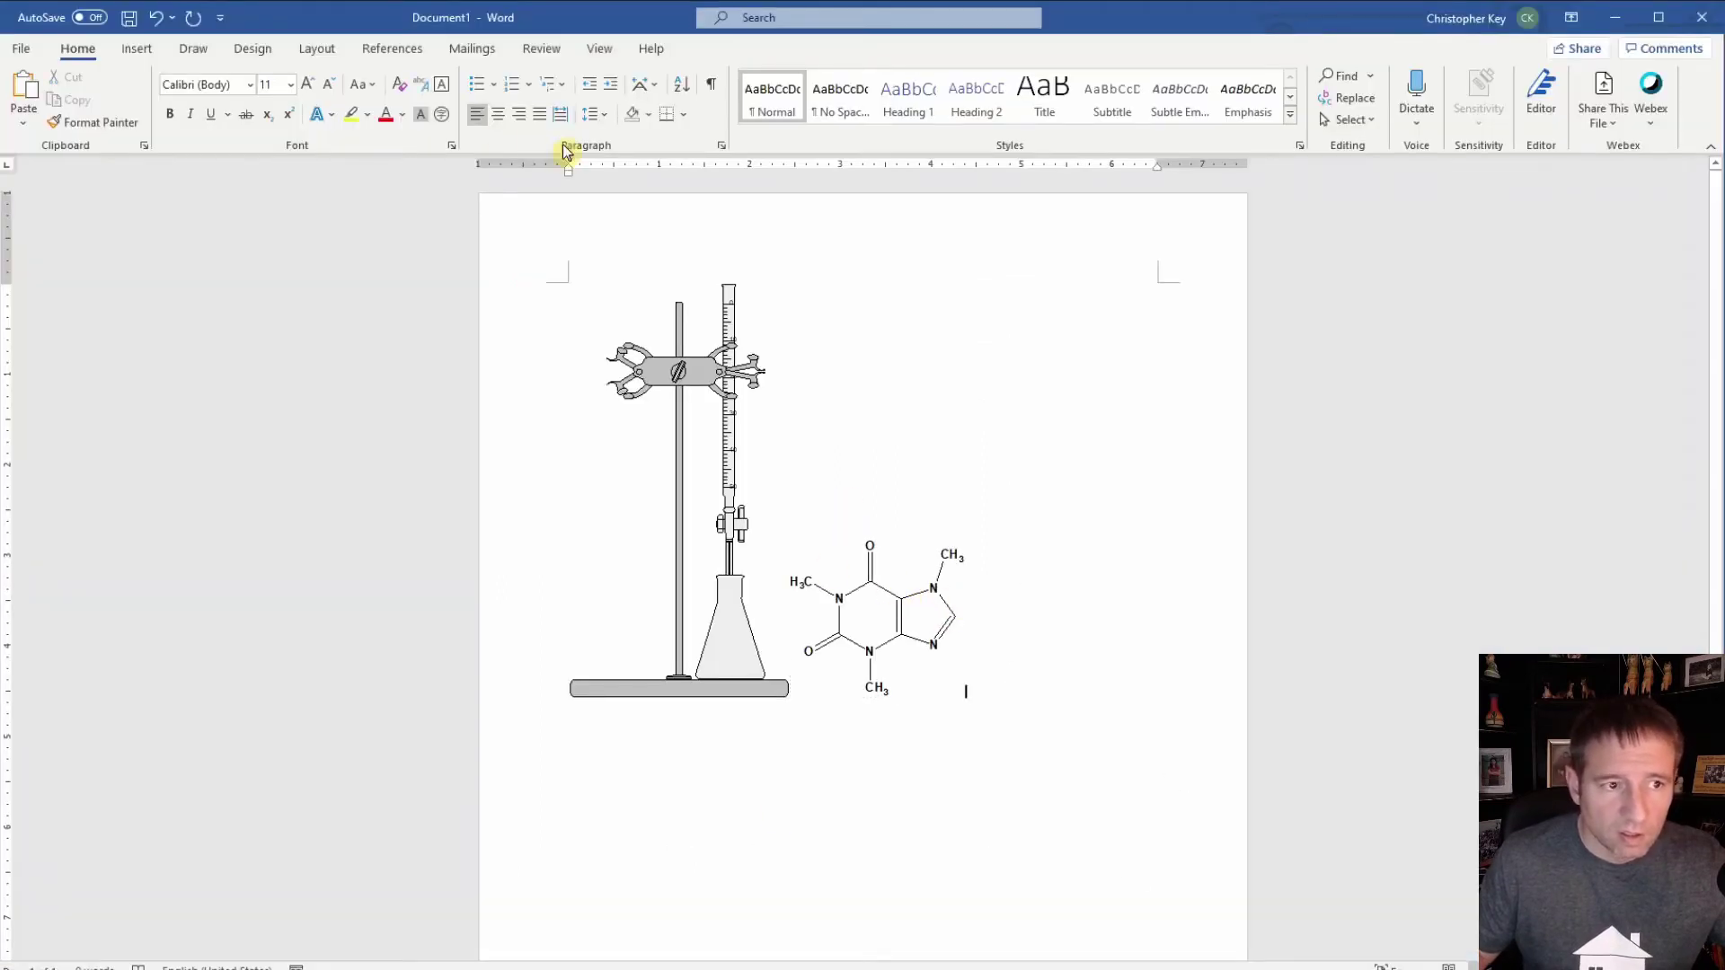
left_click(136, 51)
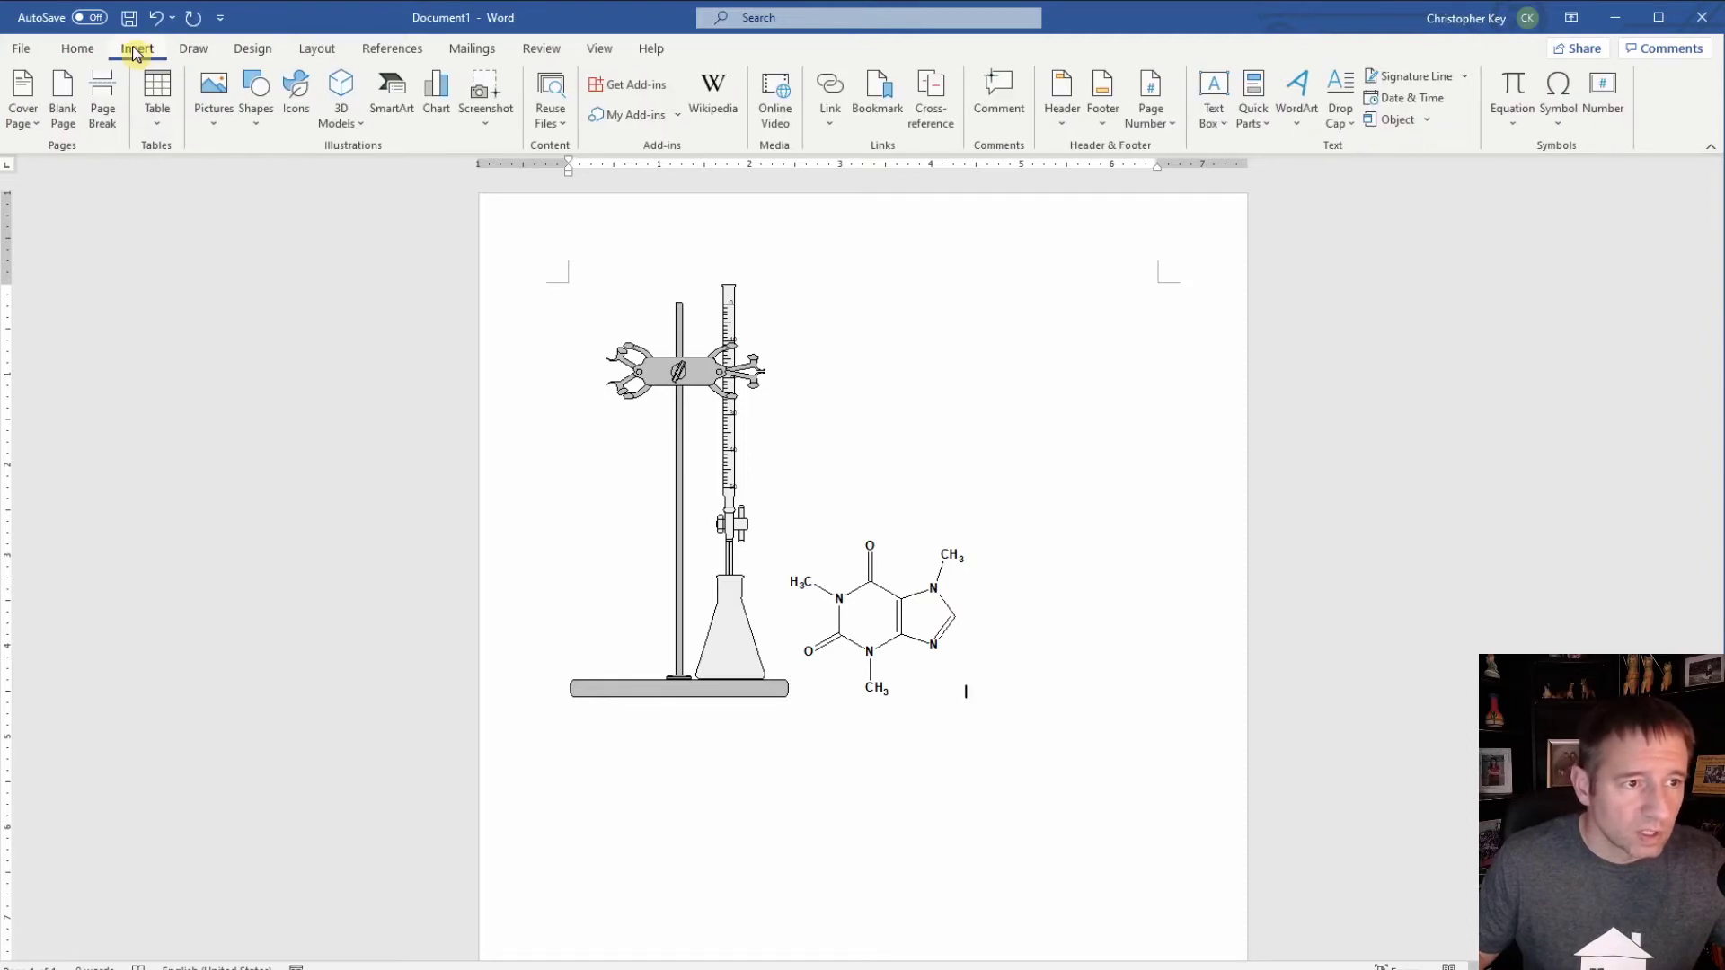
left_click(216, 126)
left_click(261, 183)
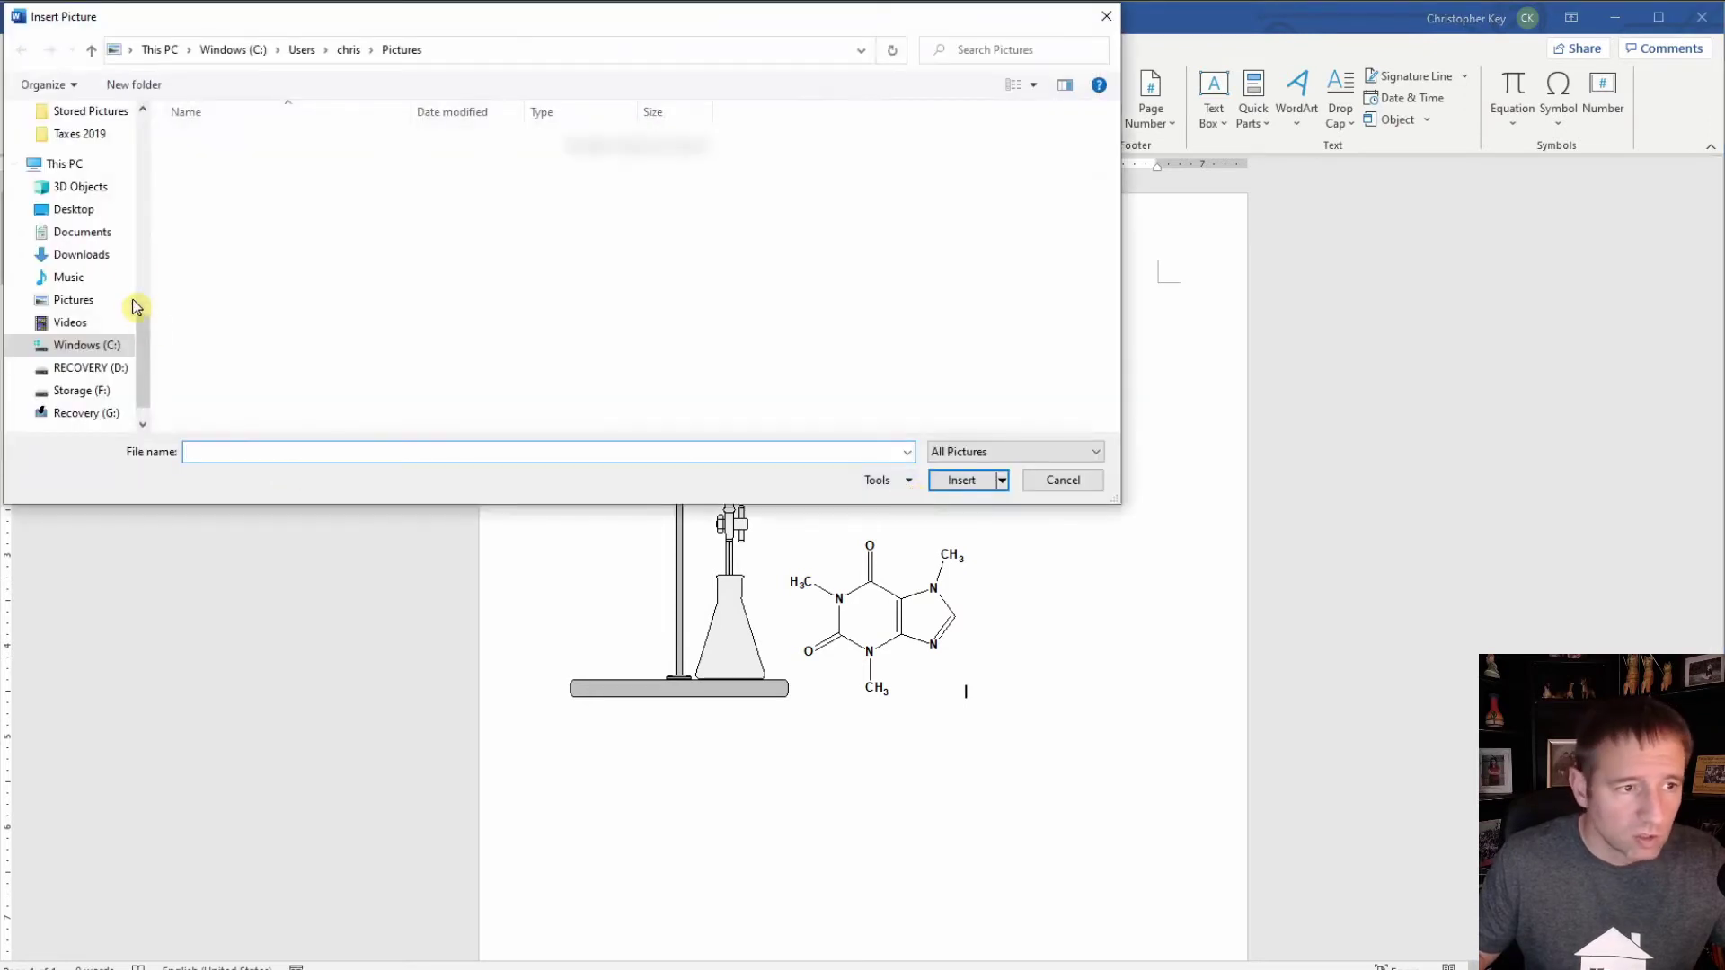
left_click_drag(144, 360, 149, 209)
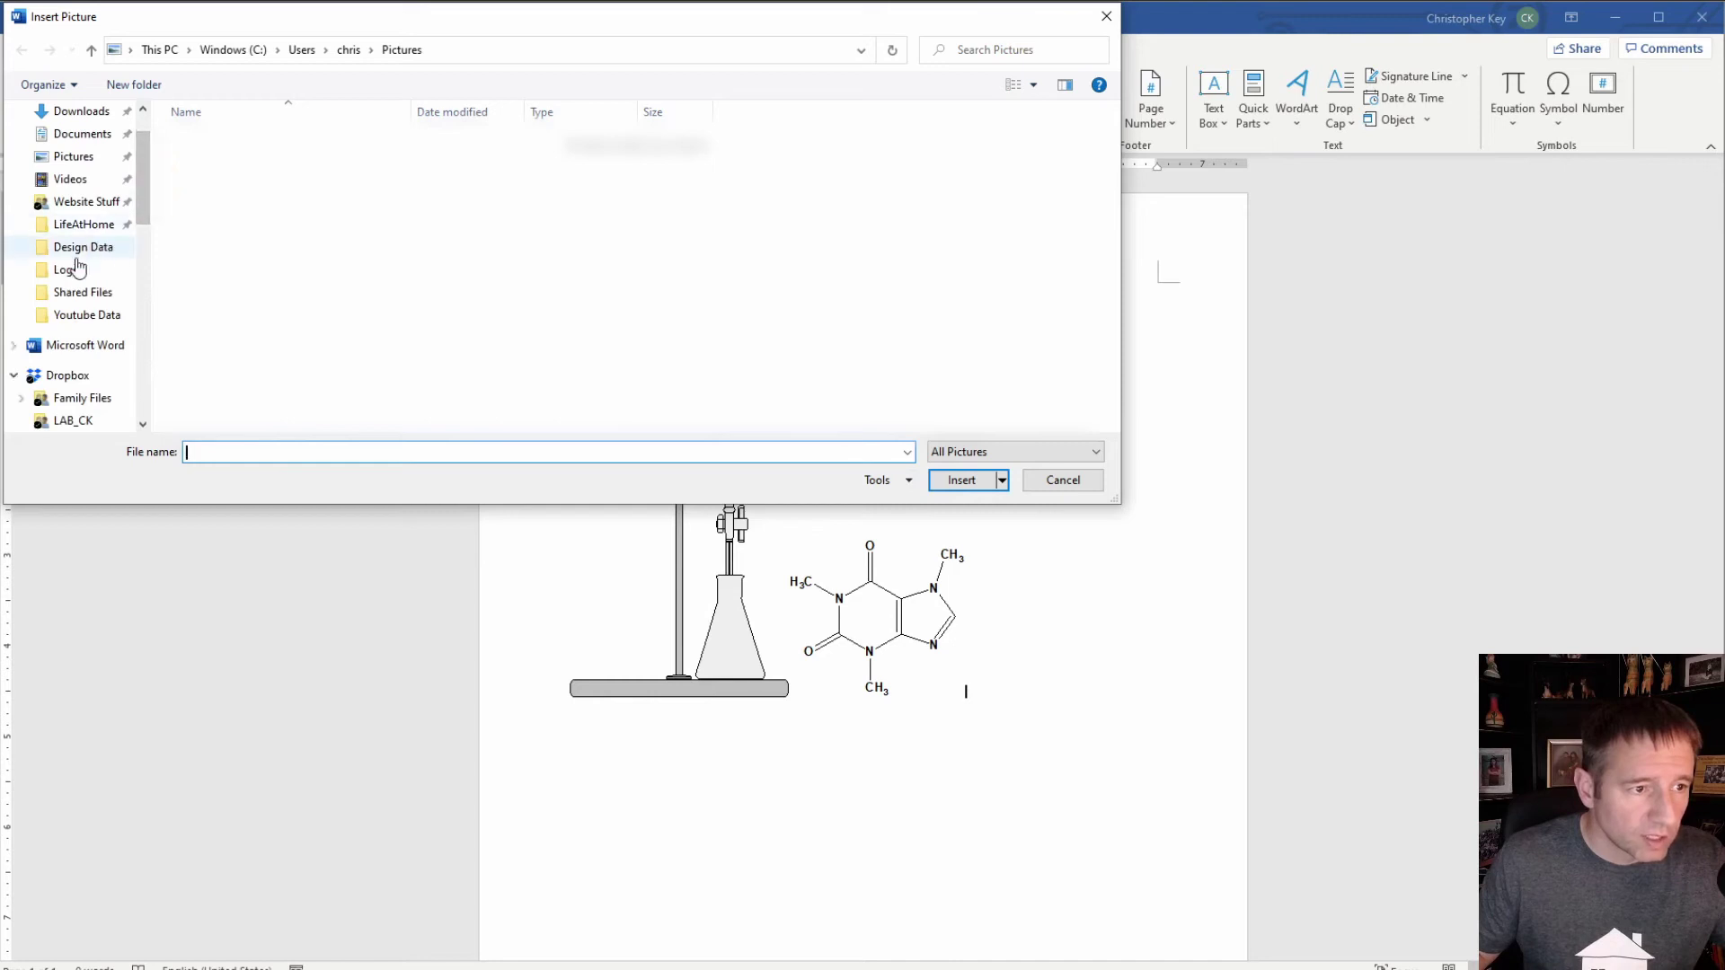
left_click(83, 134)
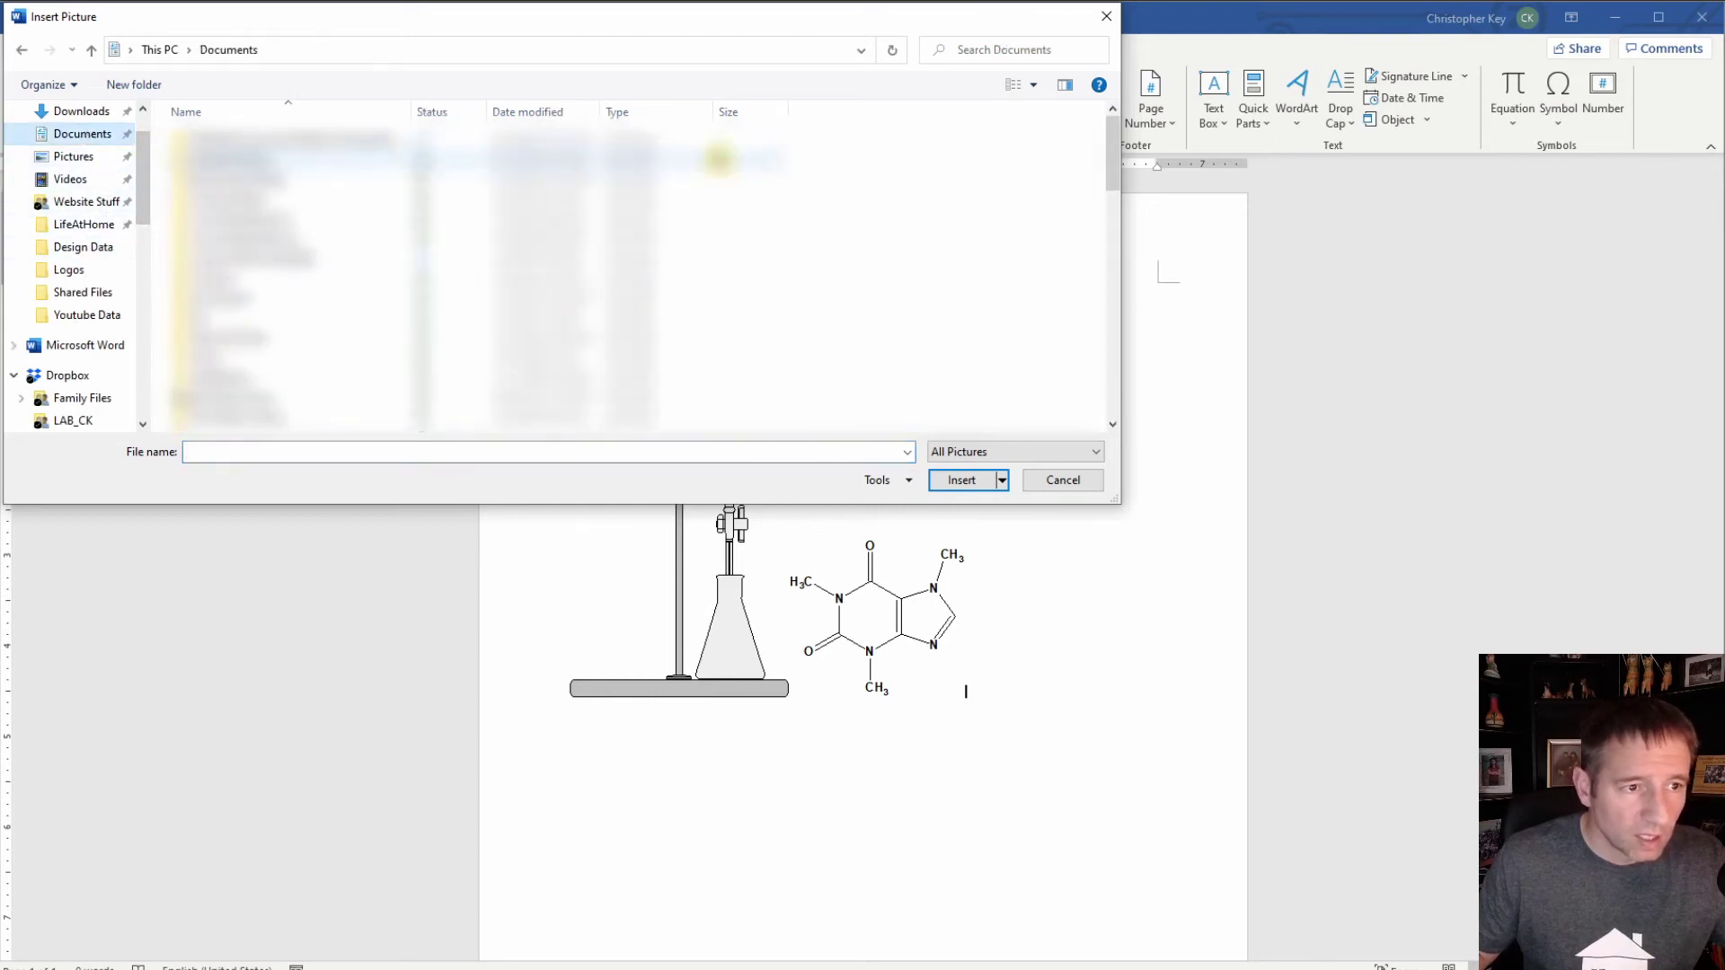
left_click_drag(1104, 150, 1111, 288)
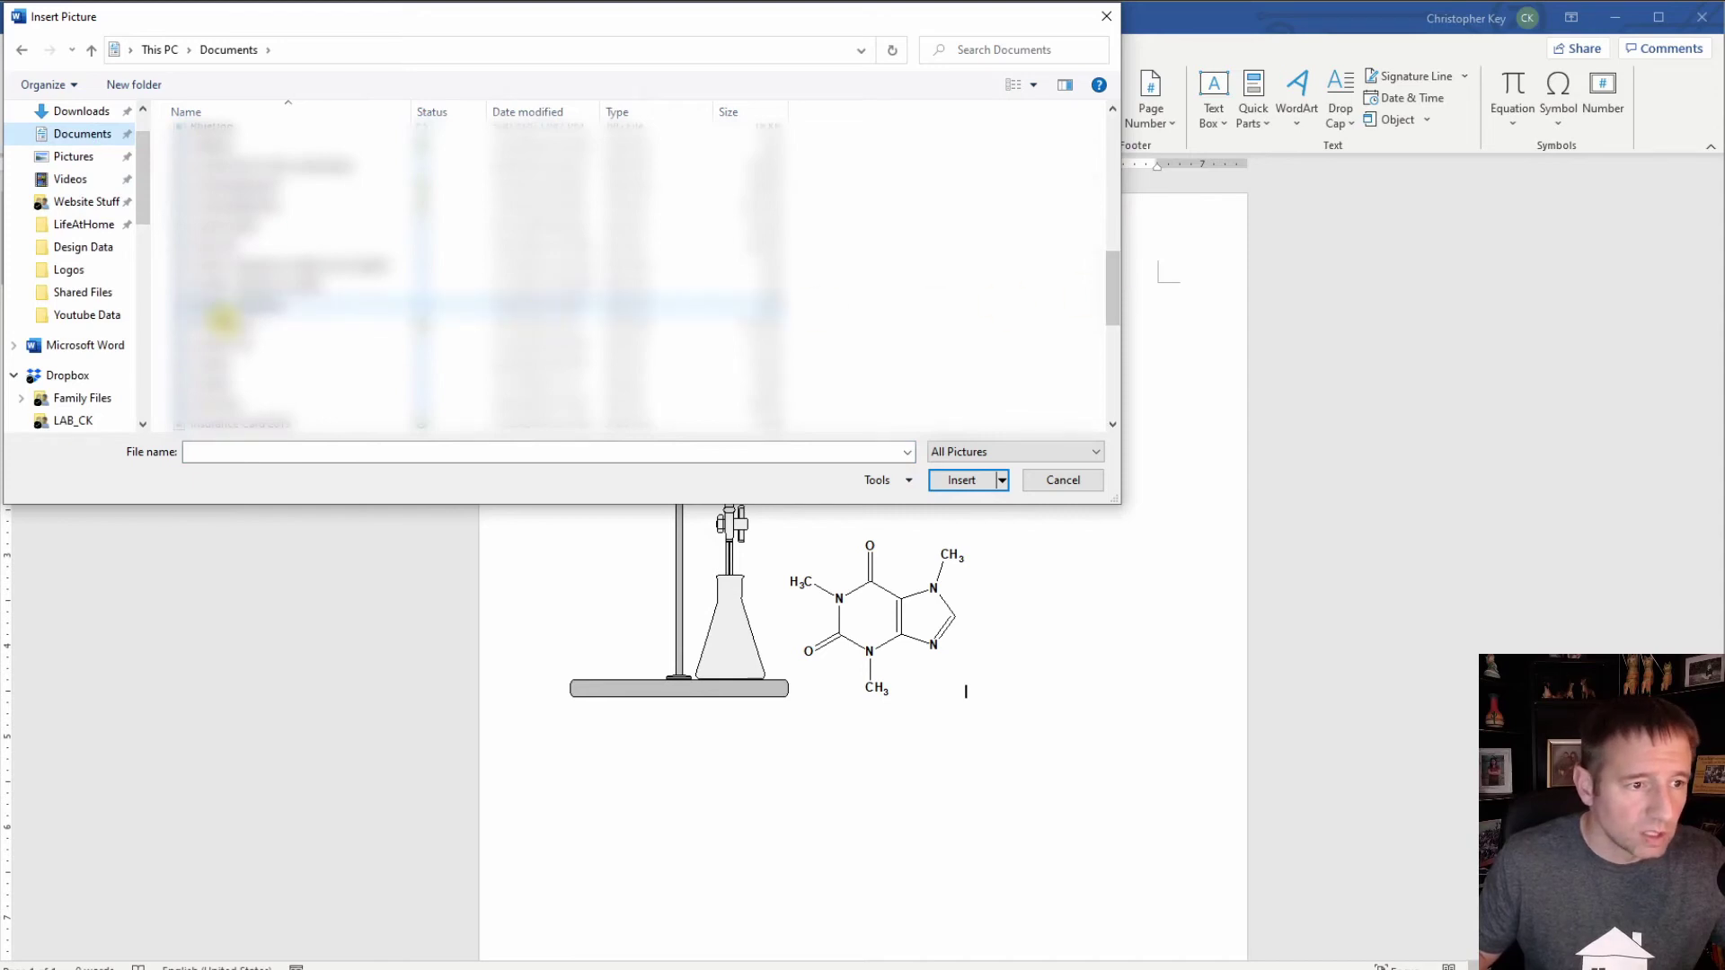
left_click(235, 146)
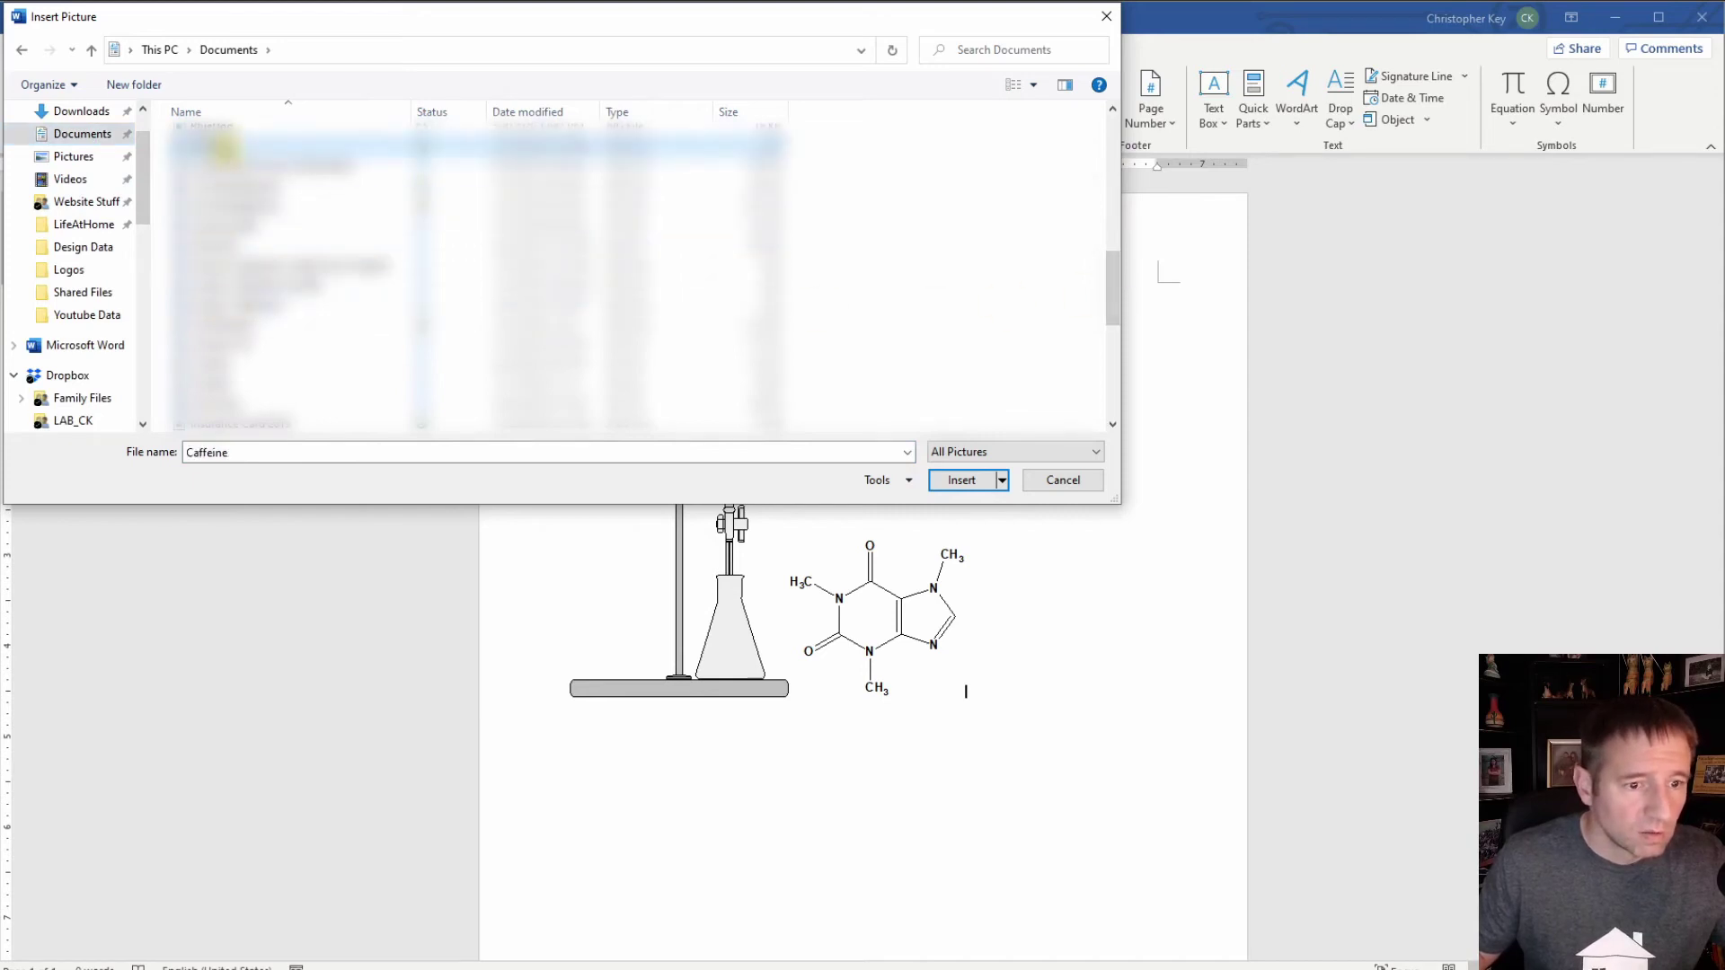
left_click(963, 480)
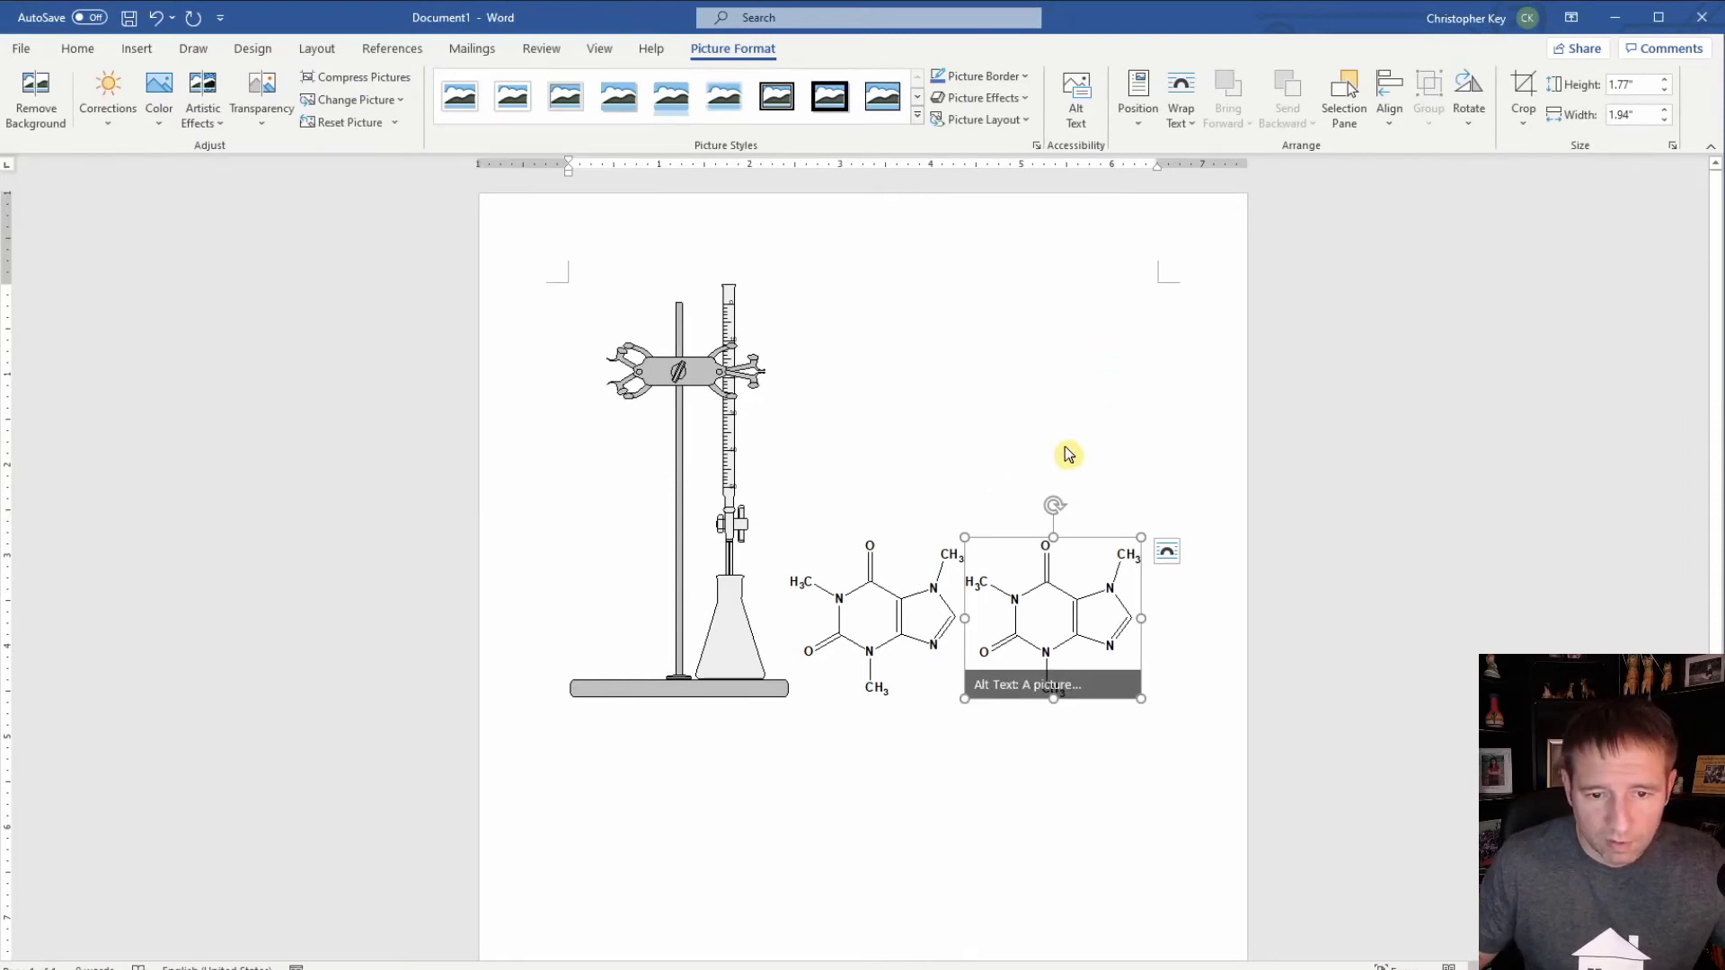
Step: Compare the pasted caffeine structure with the inserted Caffeine picture at a higher magnification
left_click_drag(1067, 455, 1068, 446)
left_click(901, 431)
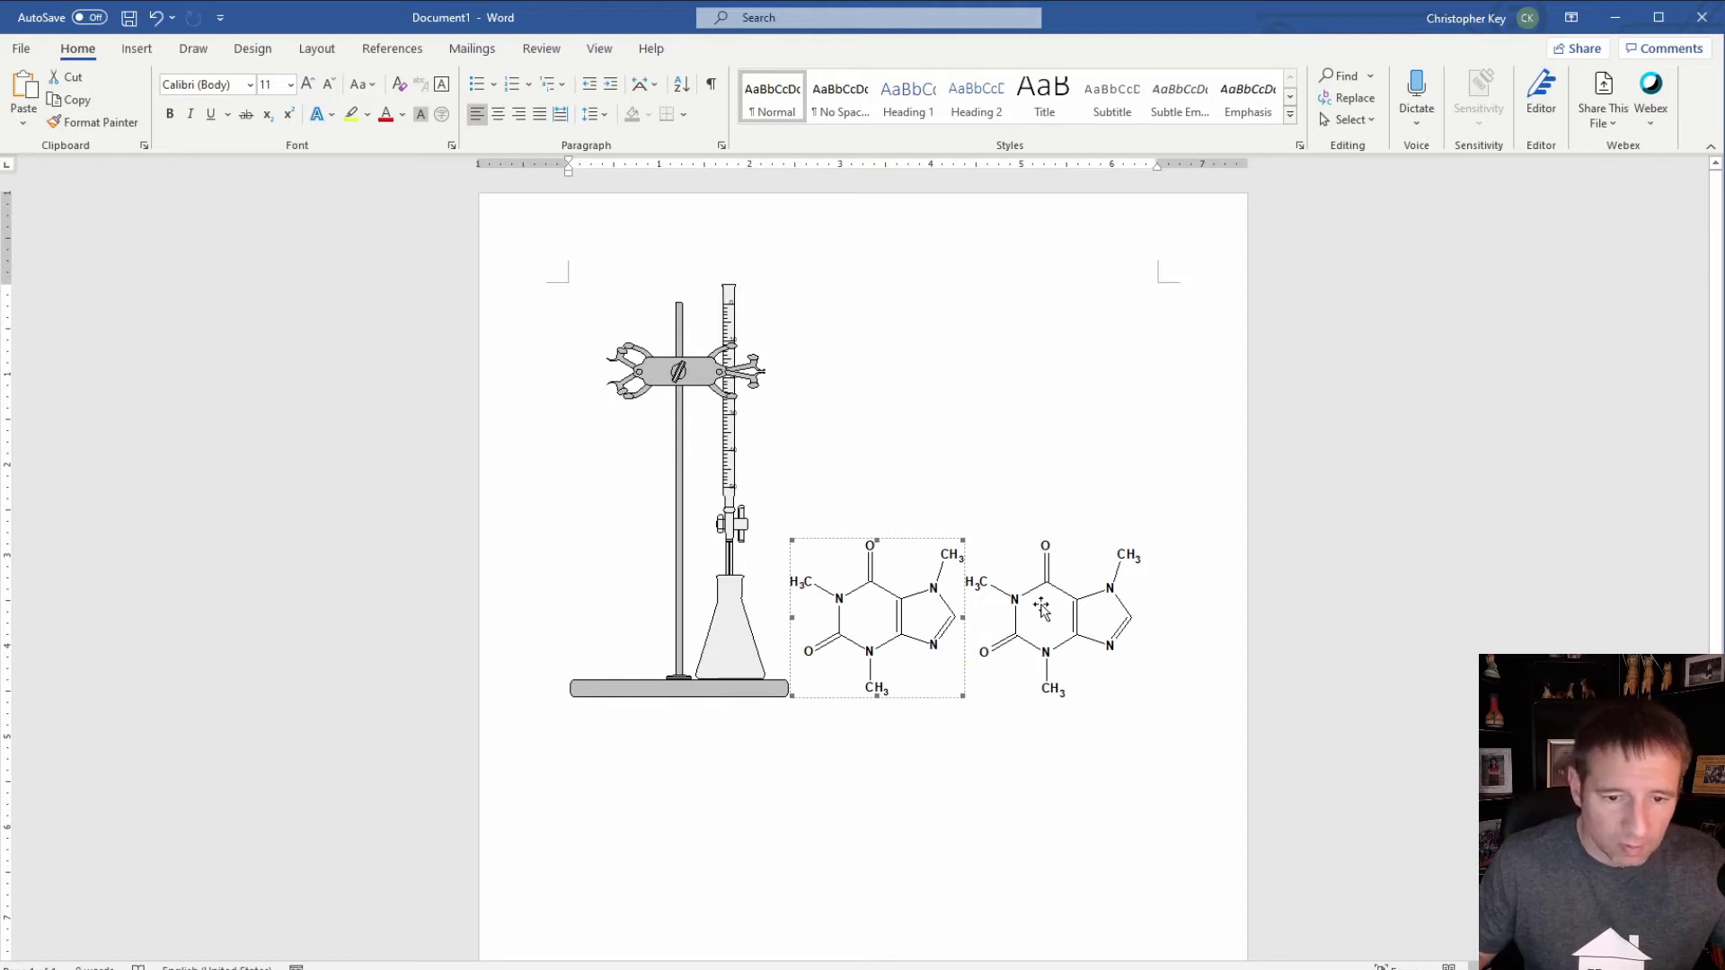
left_click(1102, 617)
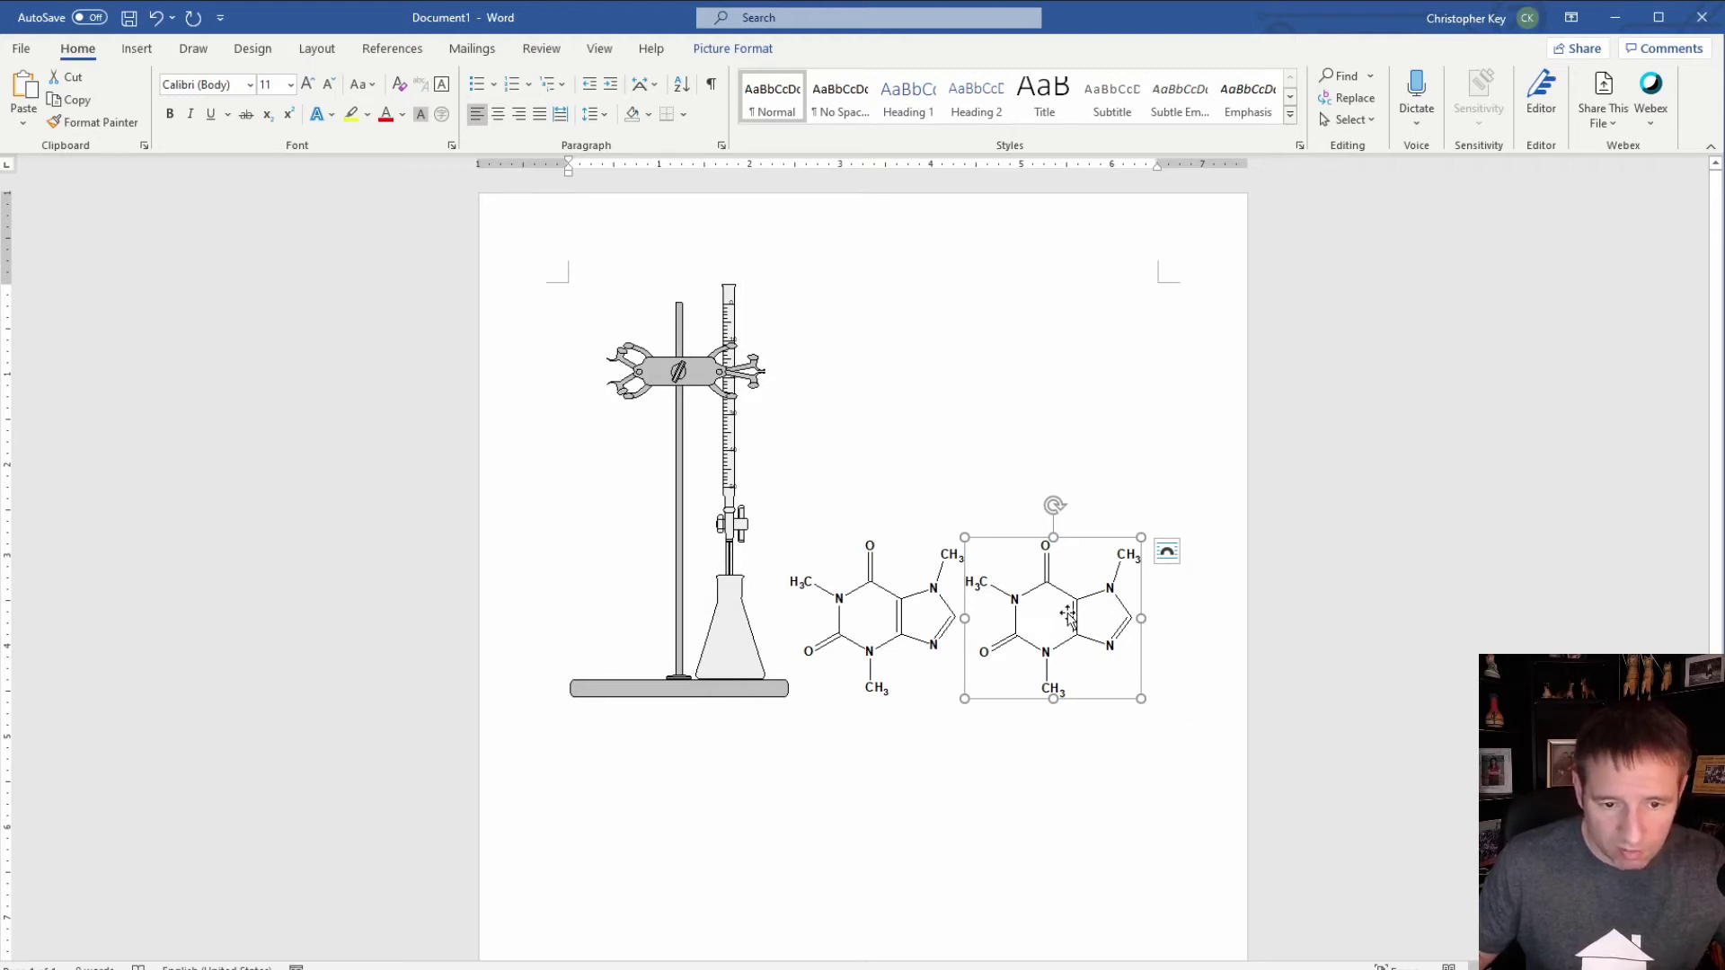
scroll(1198, 692, "up", 5)
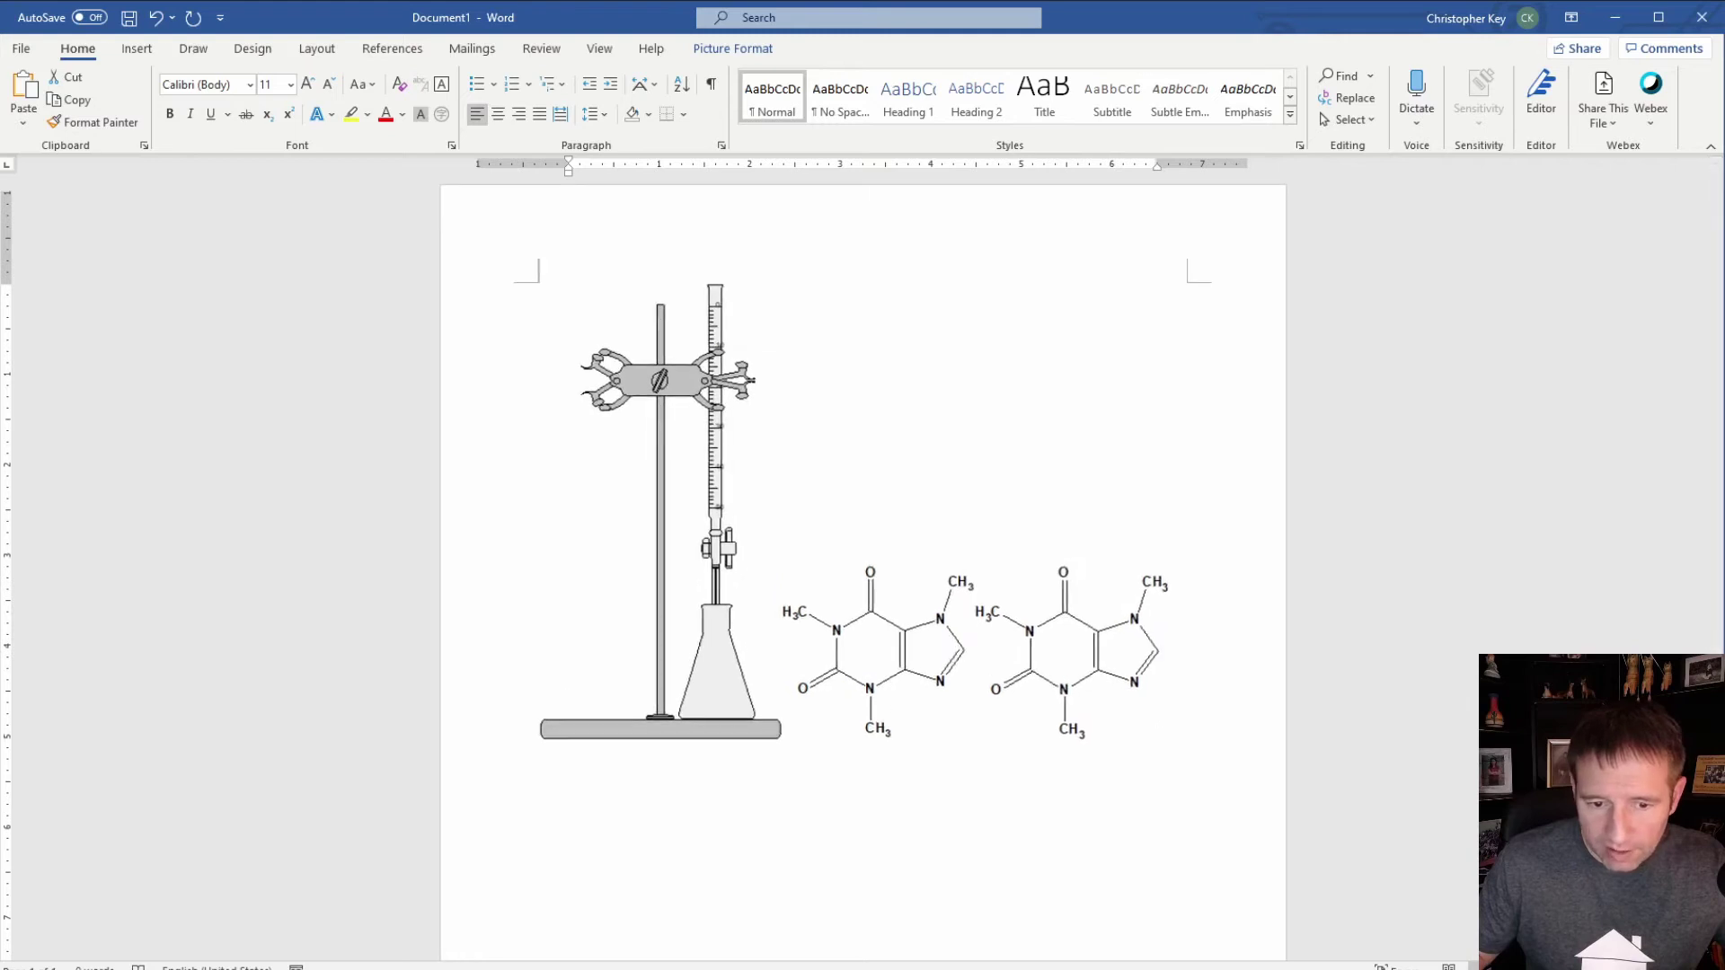
scroll(1197, 692, "down", 5)
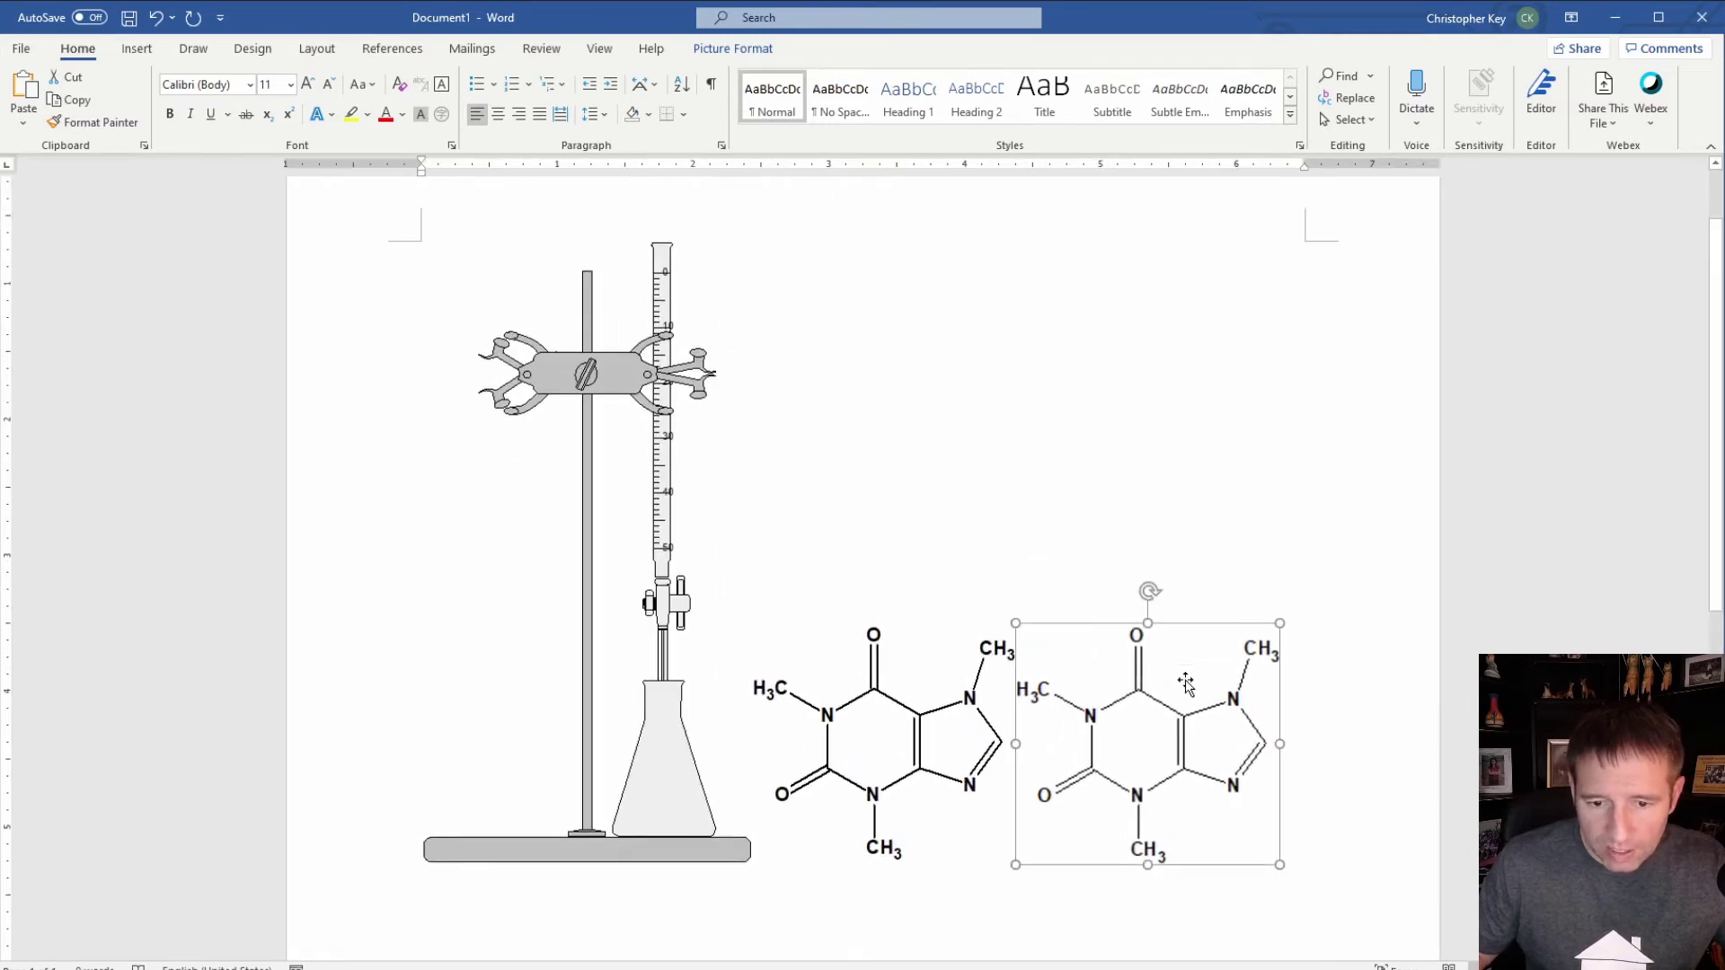
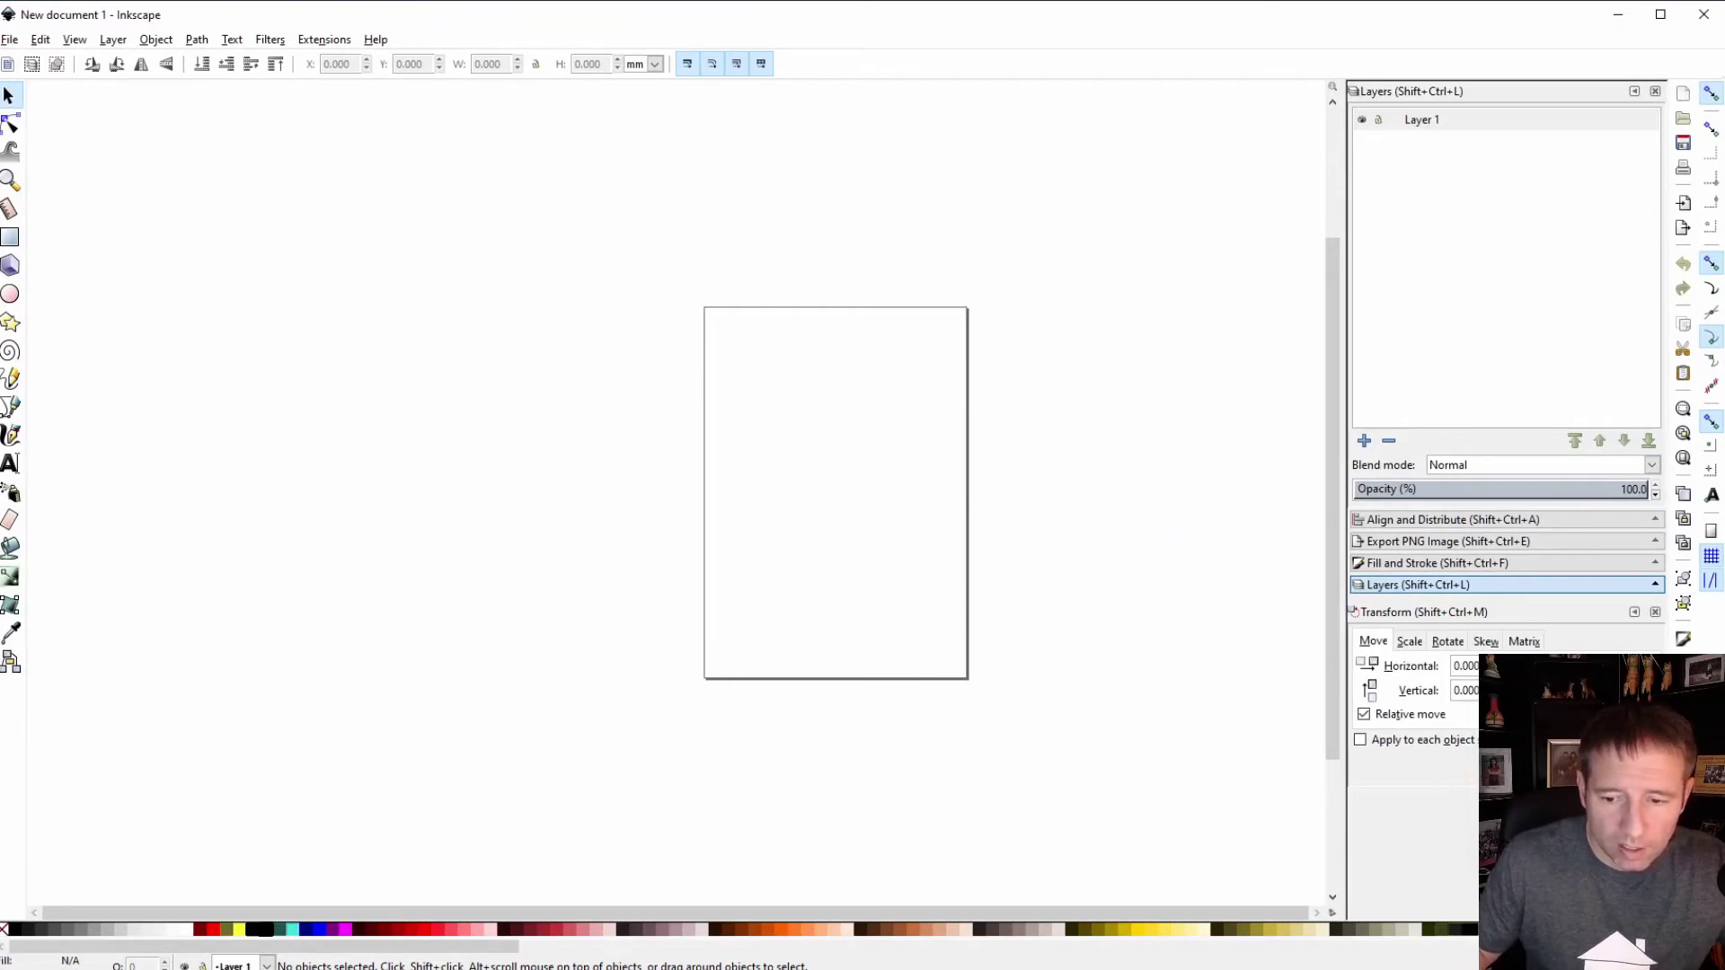
Step: Copy the caffeine structure with three methyl groups from page 1 in ChemSketch and paste it onto the blank page in Inkscape
scroll(661, 503, "up", 1)
scroll(675, 489, "up", 5)
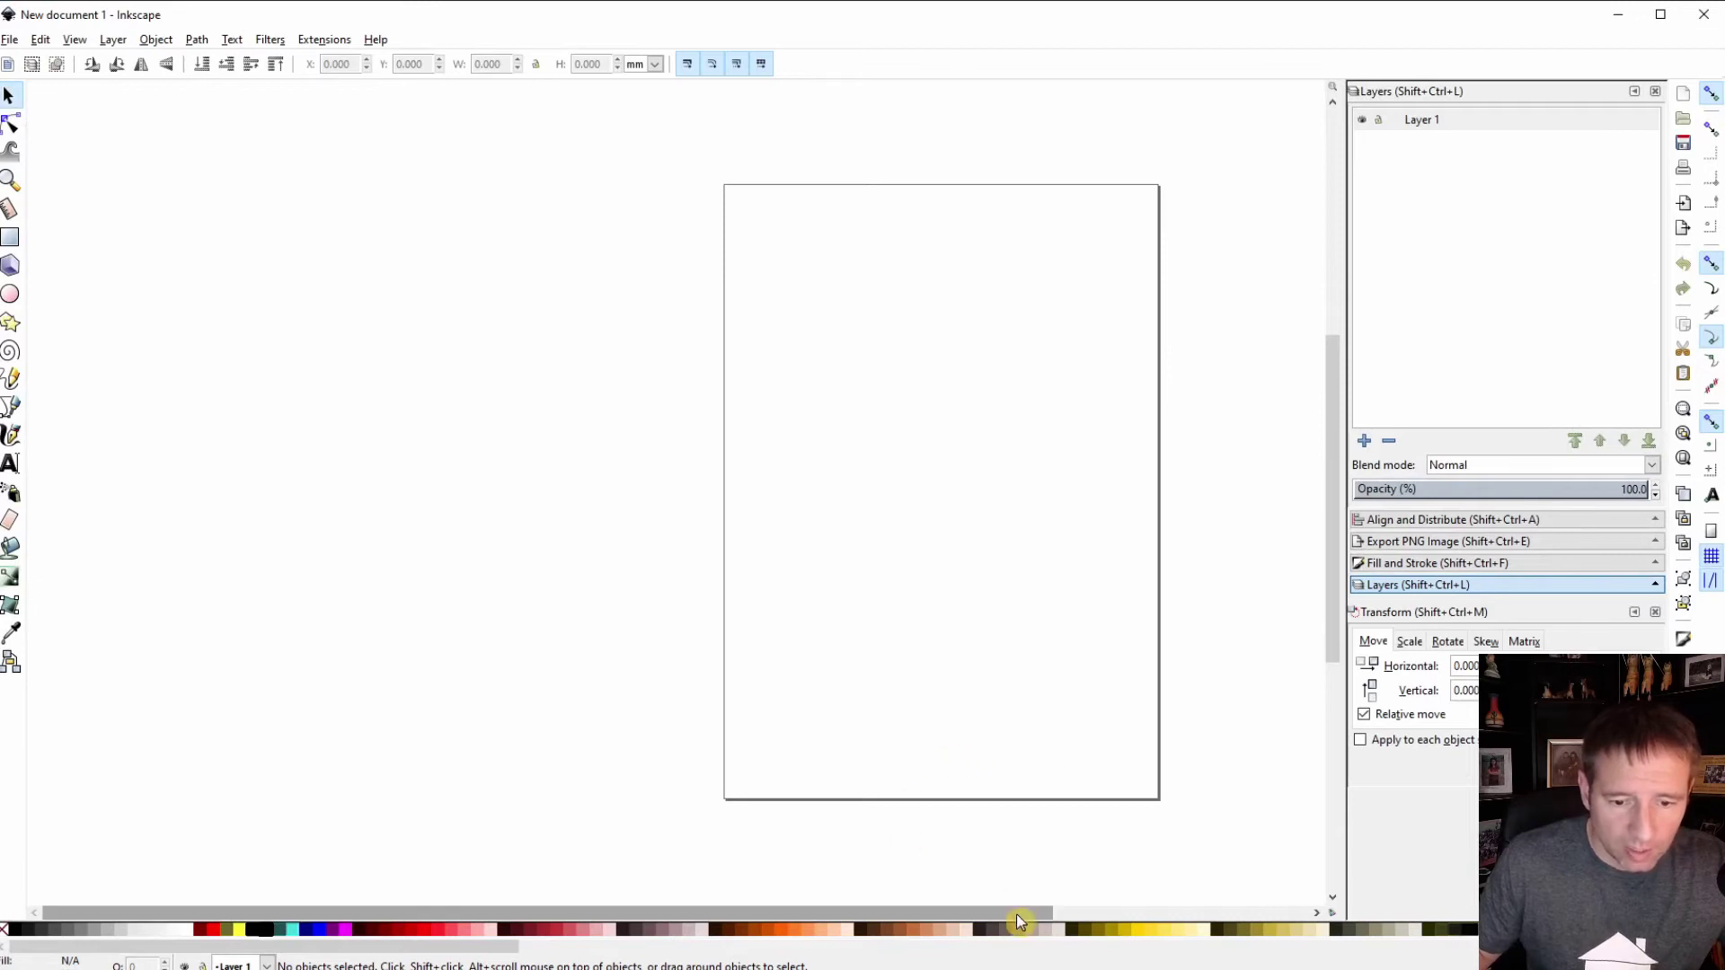
left_click_drag(1009, 915, 1164, 917)
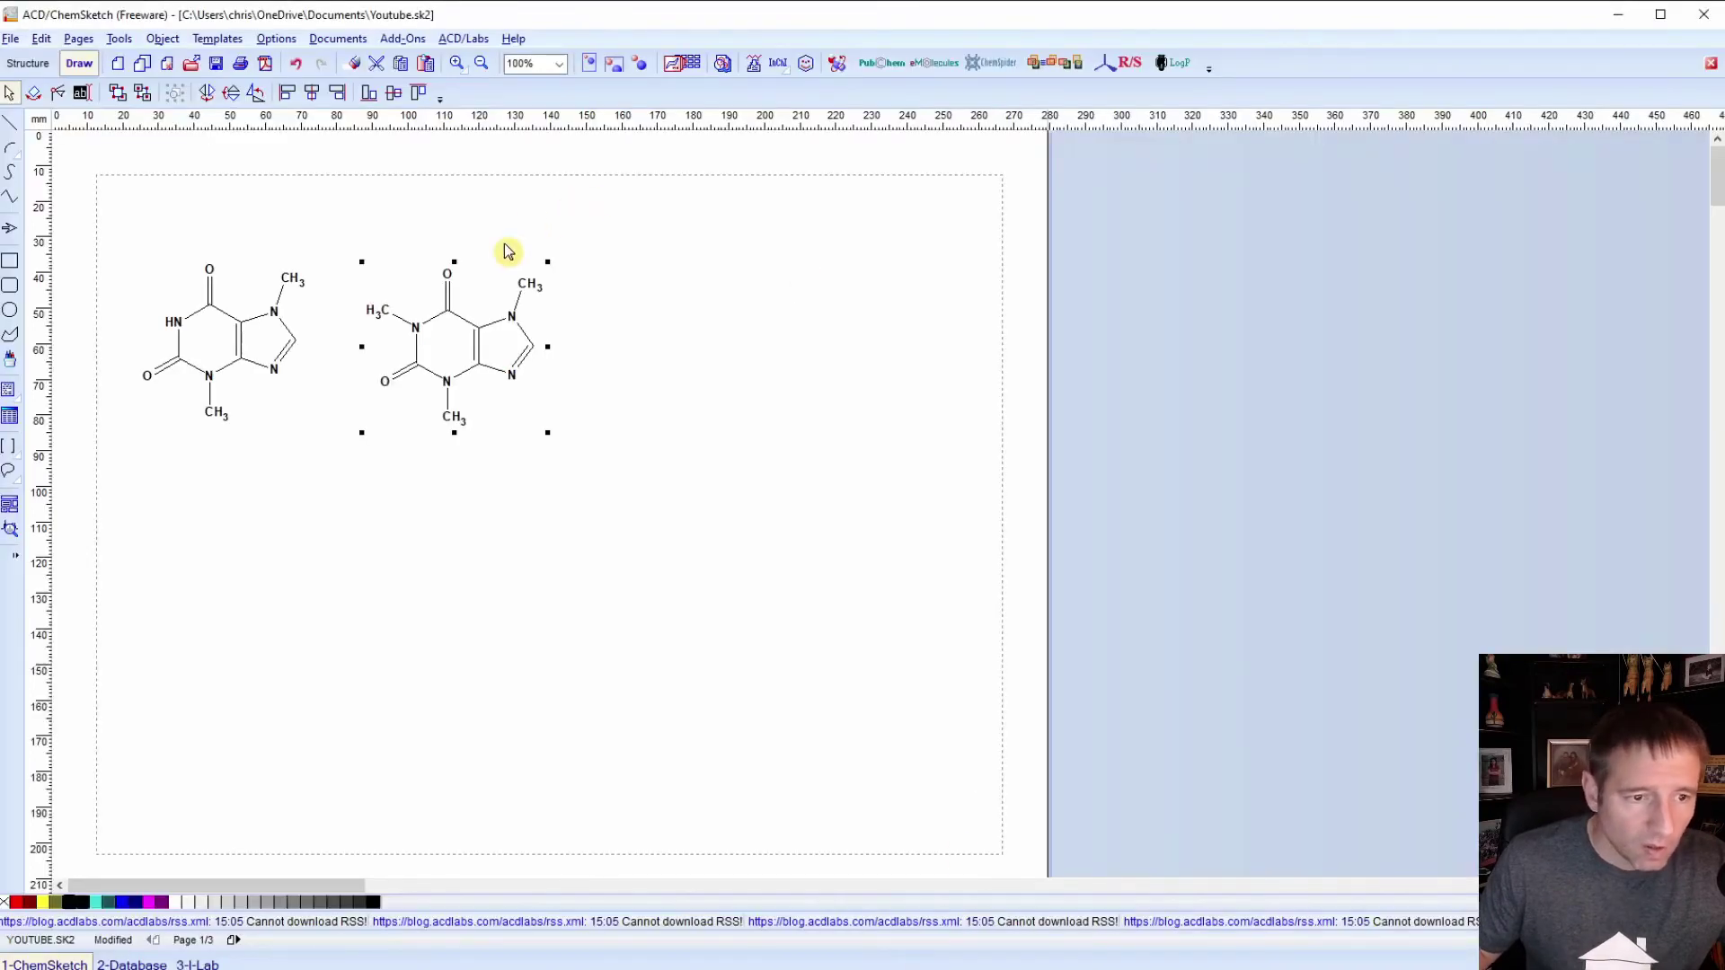
left_click(477, 348)
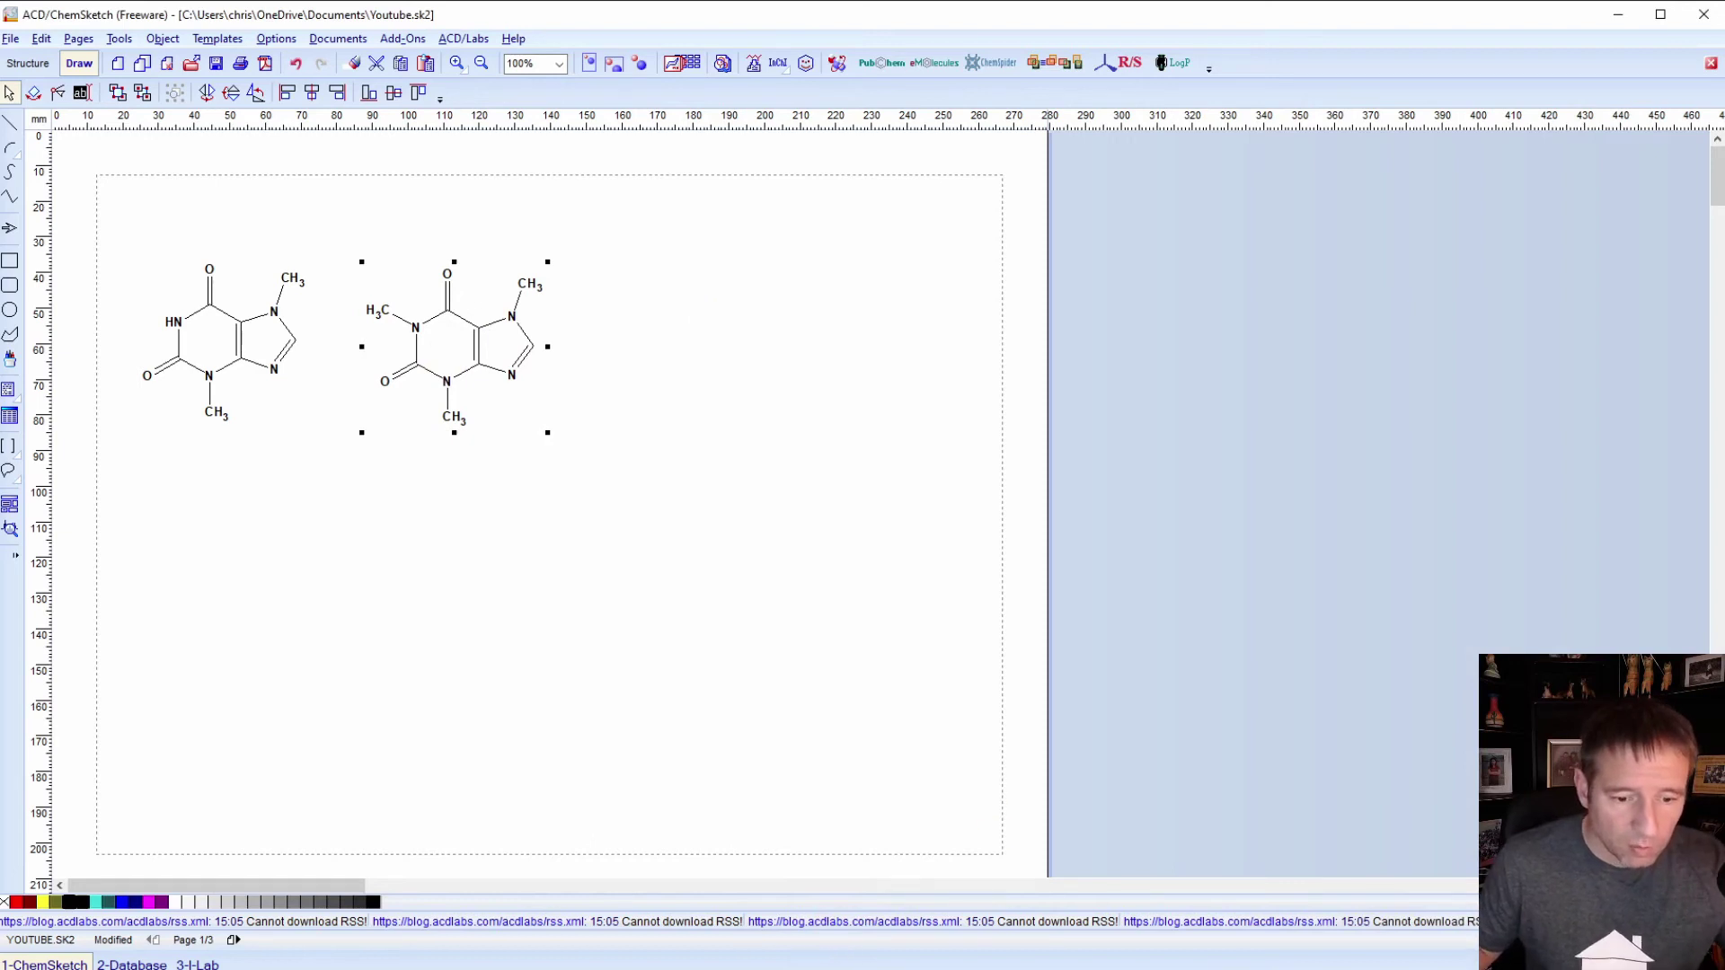
key("alt+Tab")
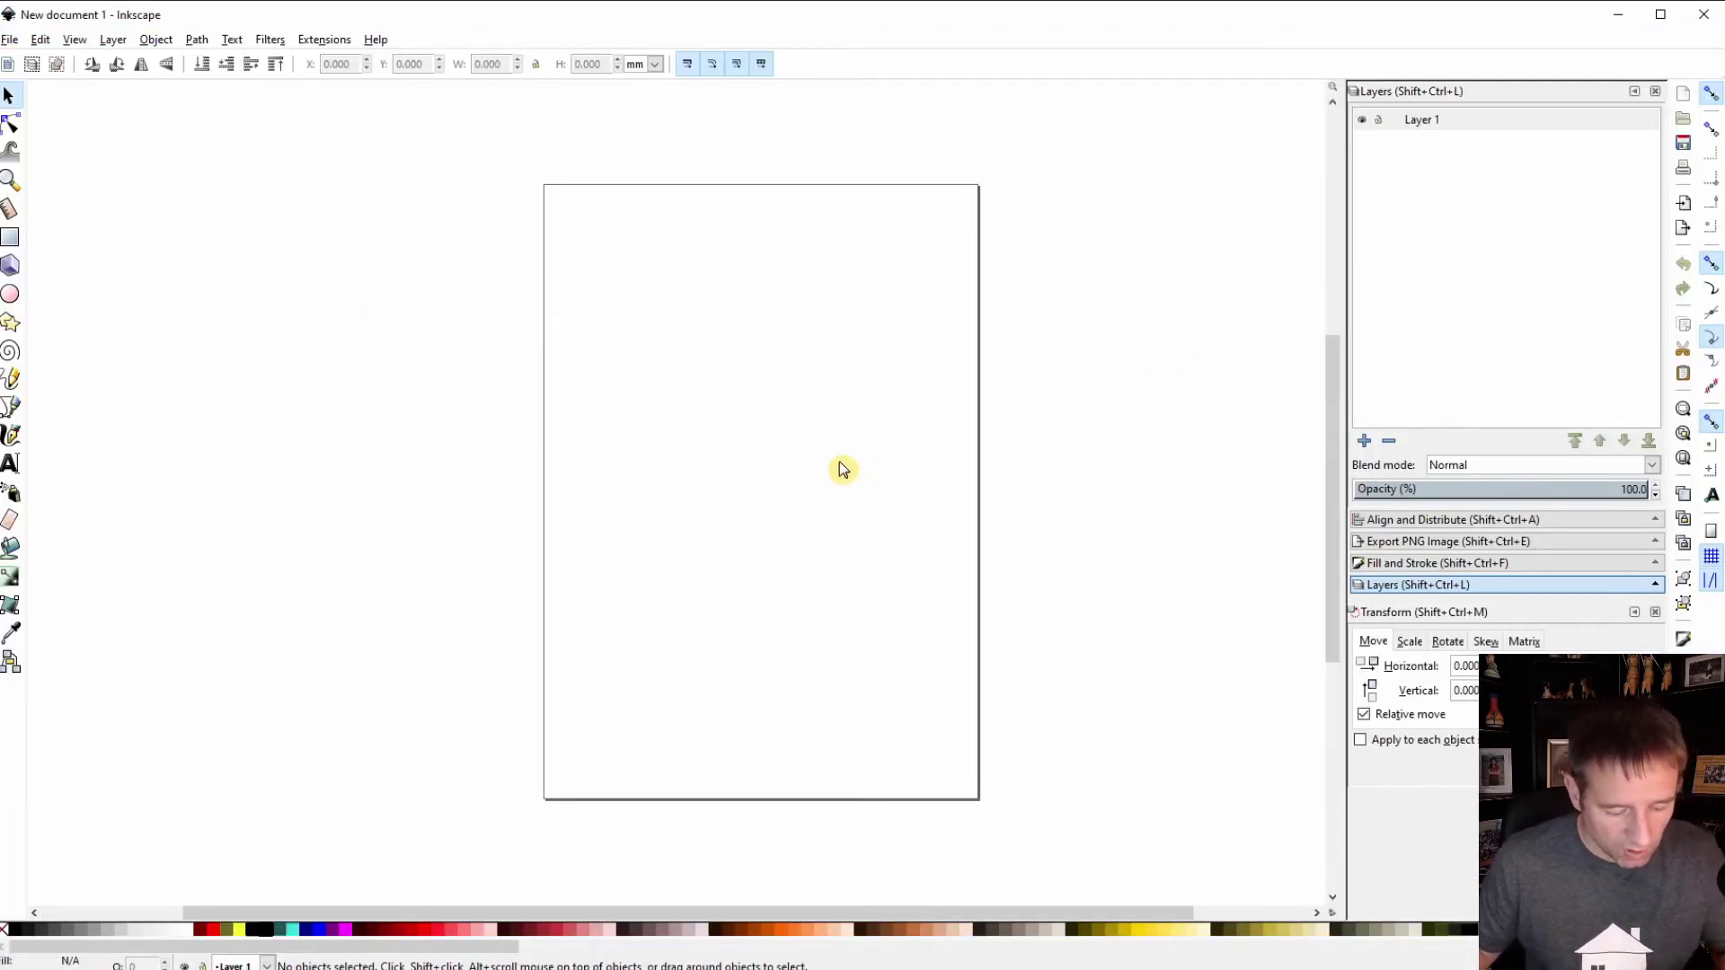
key("ctrl+v")
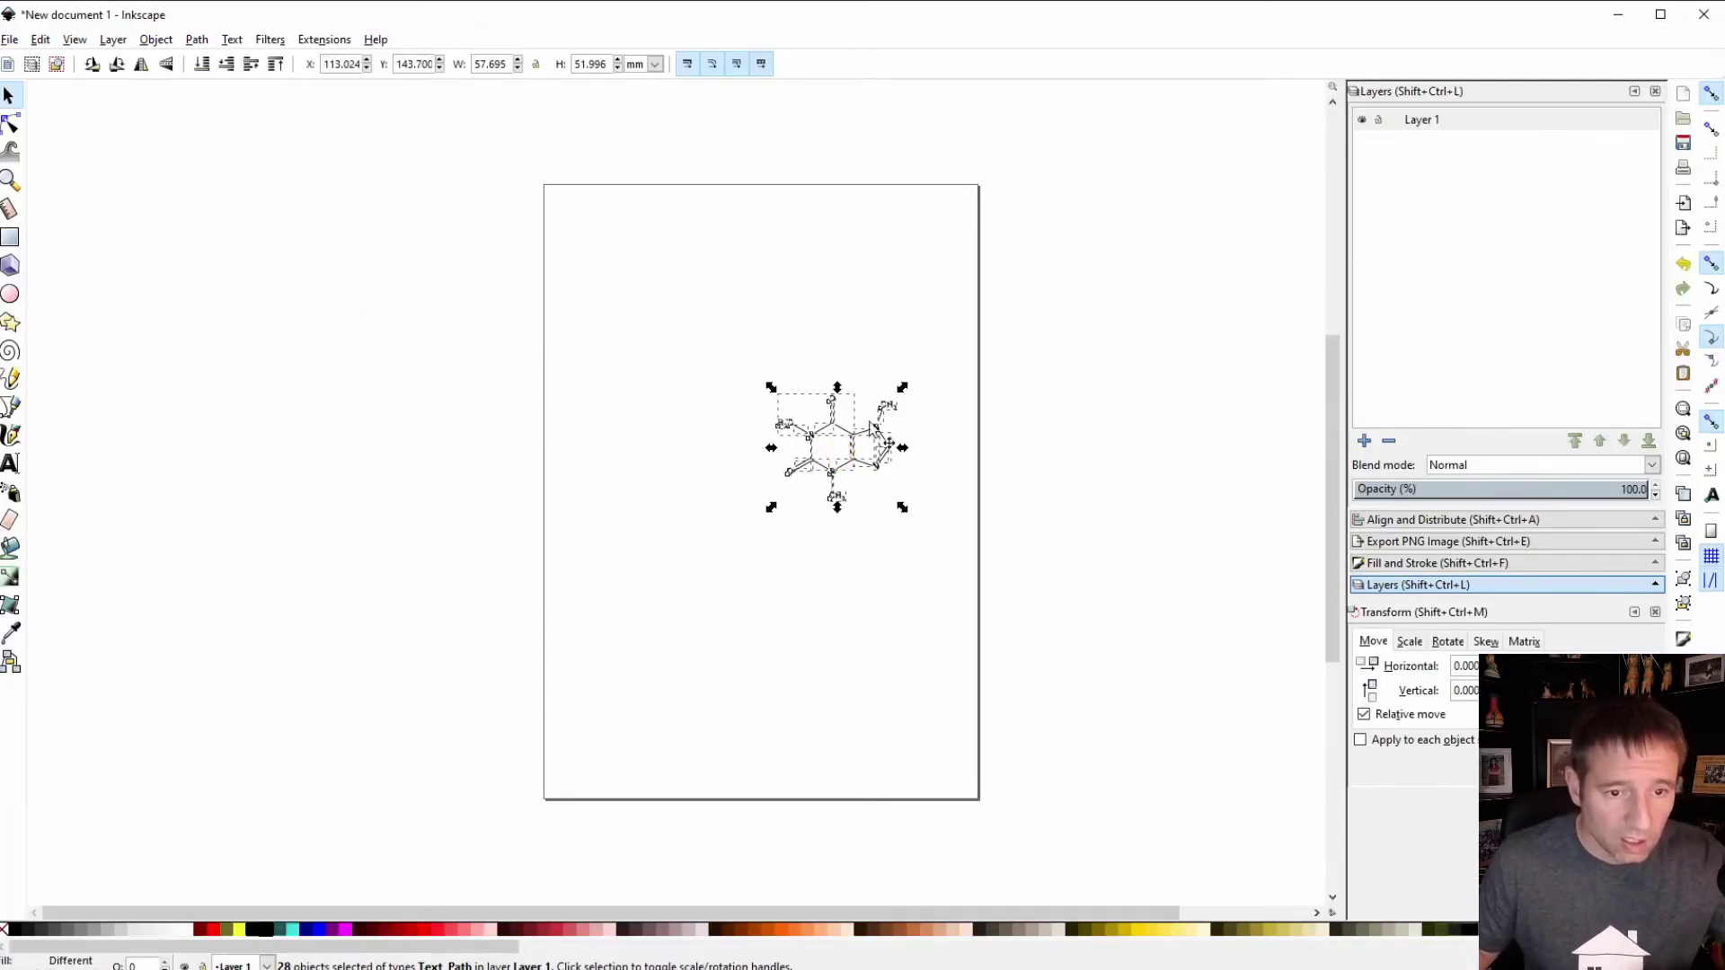
left_click(41, 41)
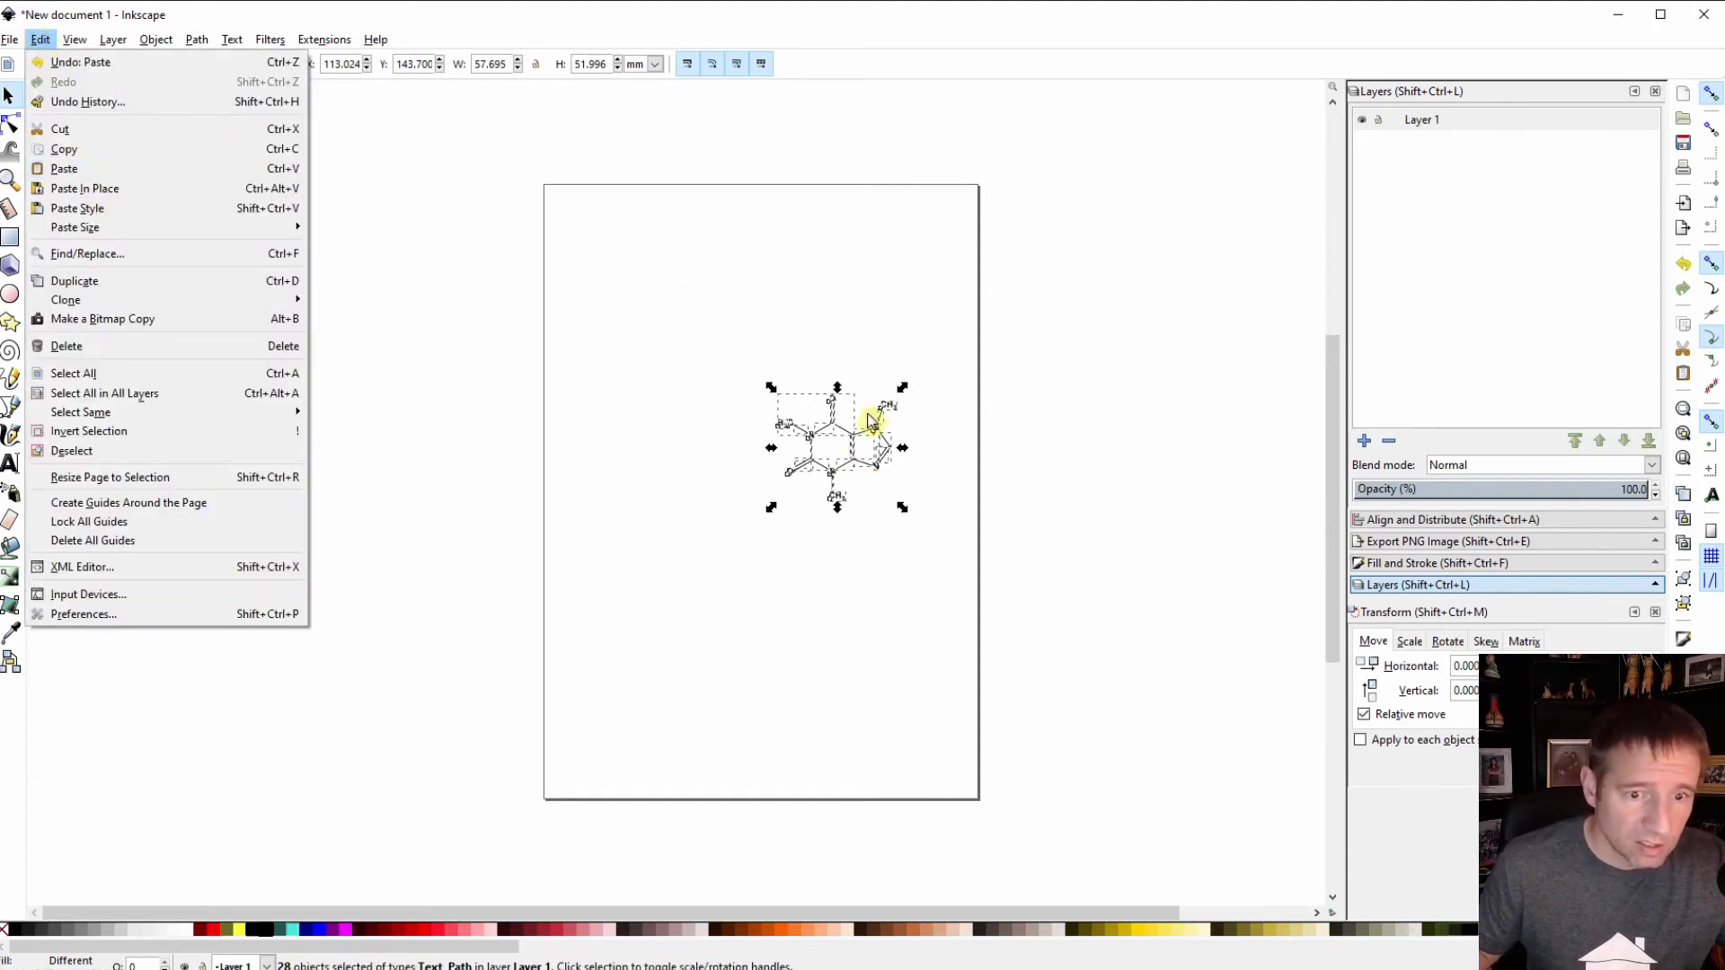
left_click(746, 339)
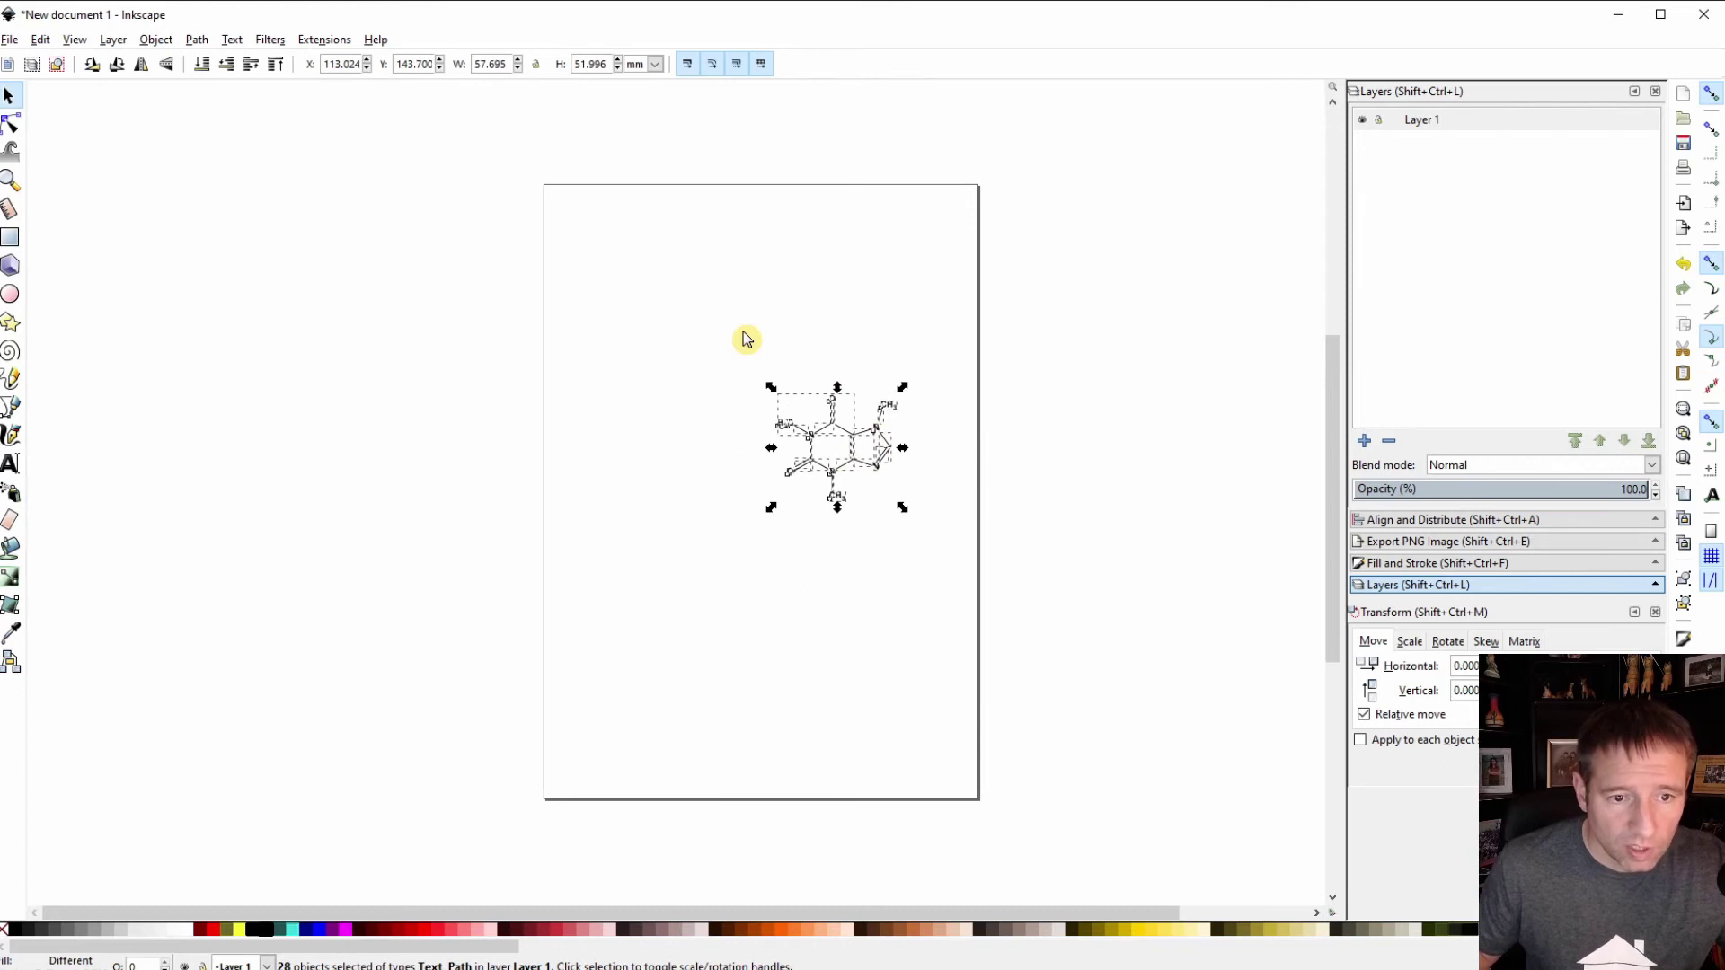
left_click(742, 353)
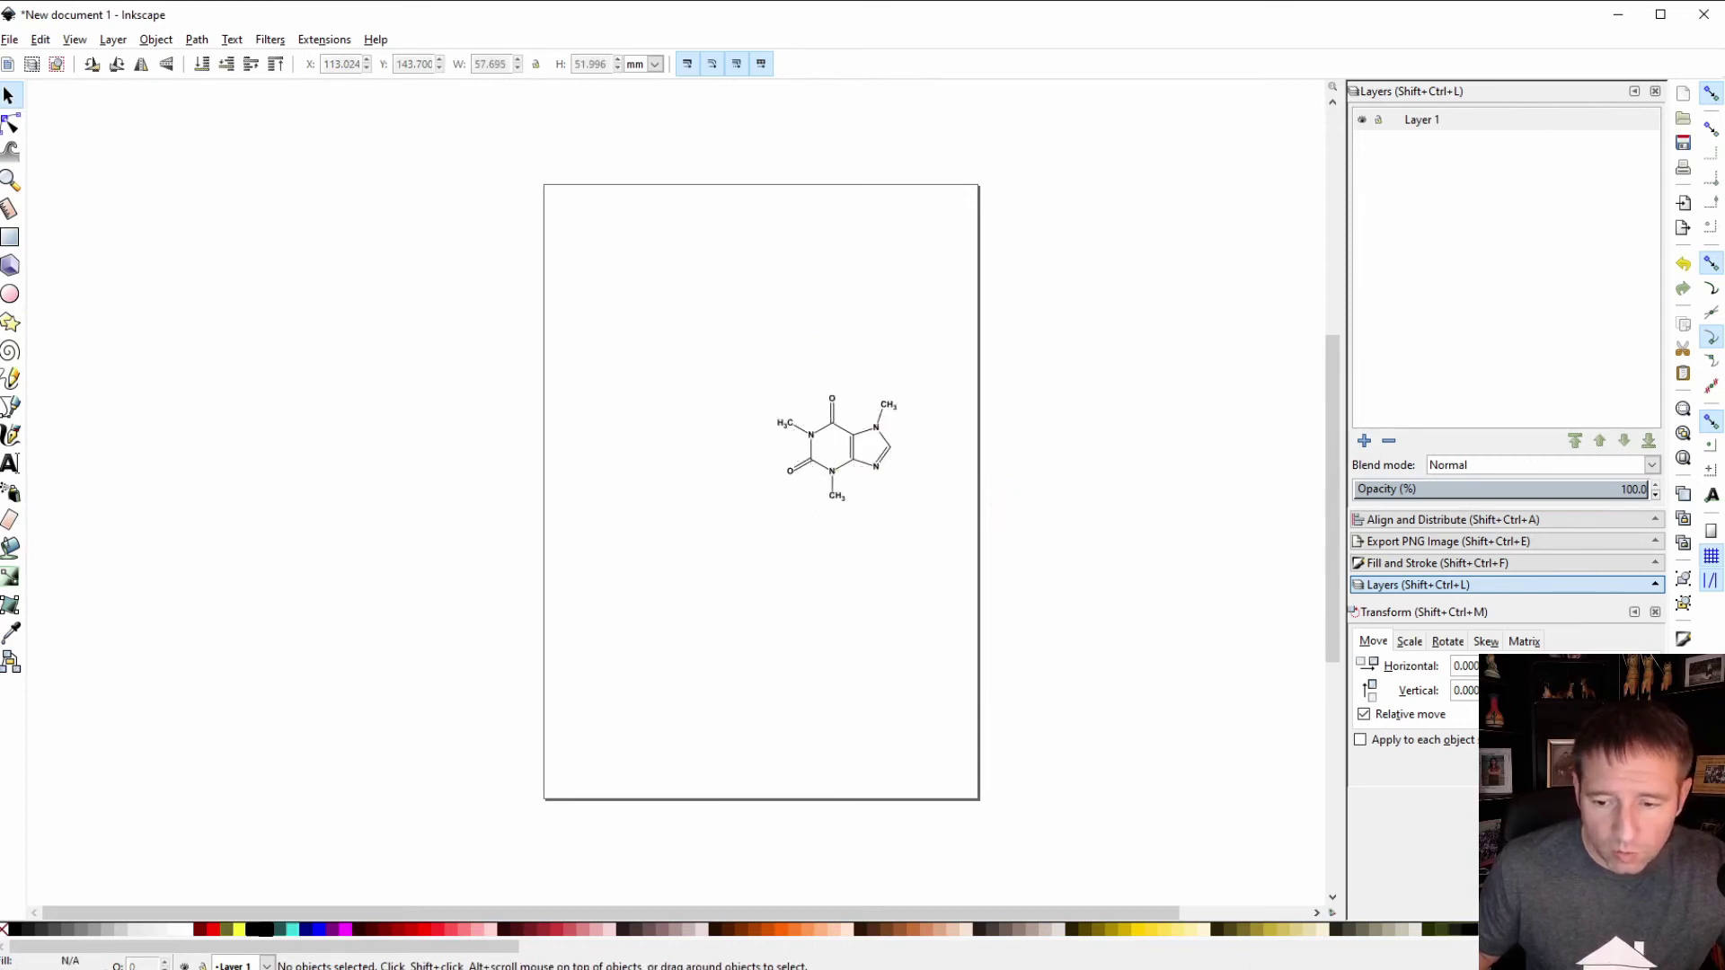
Step: Select the whole caffeine structure in Inkscape, copy it, and paste it below the titration apparatus in Word
key("plus")
key("plus")
key("plus")
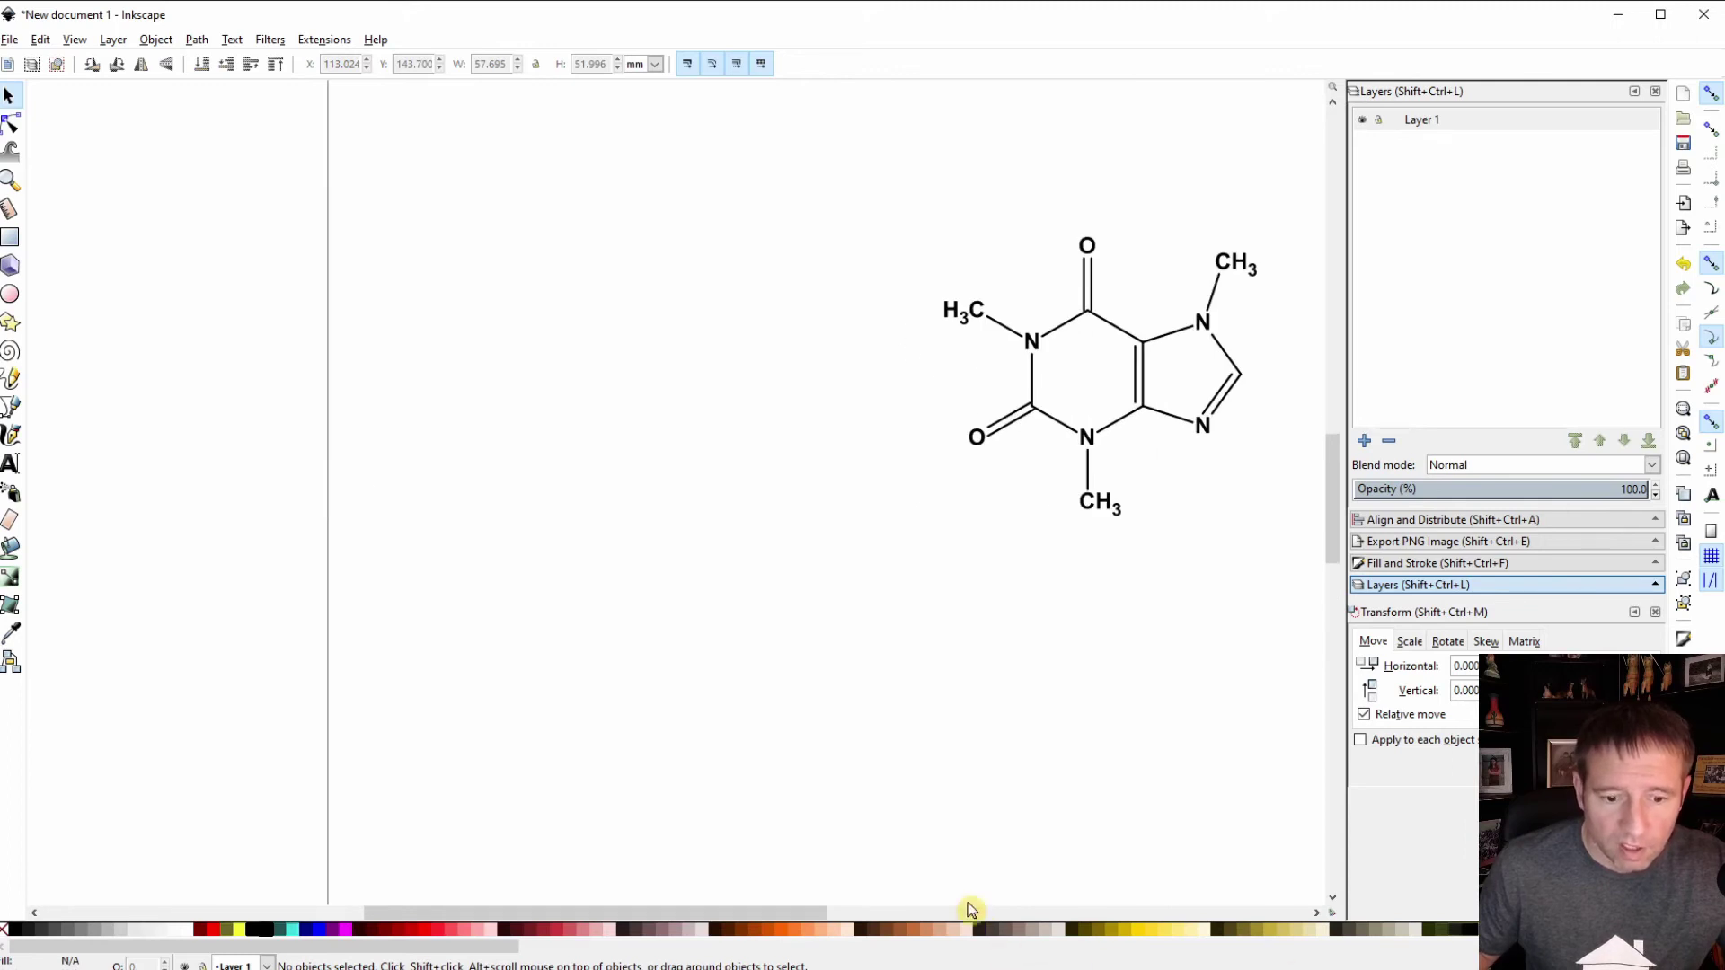
left_click_drag(808, 913, 914, 936)
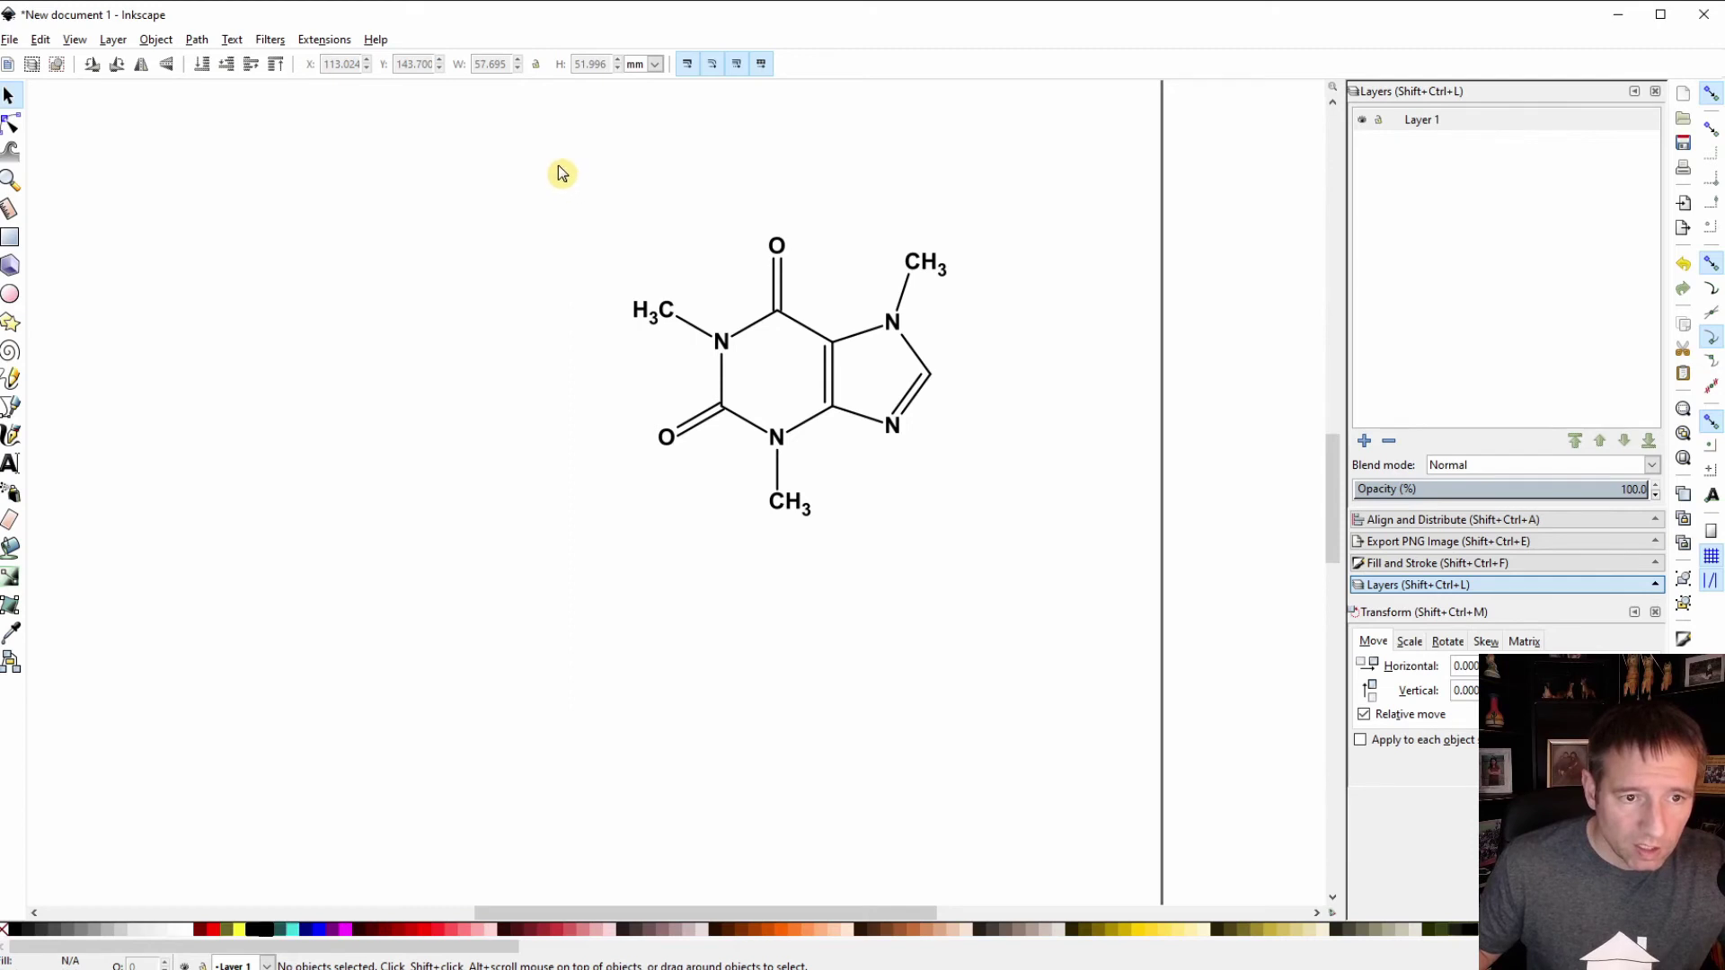
left_click_drag(557, 167, 1094, 649)
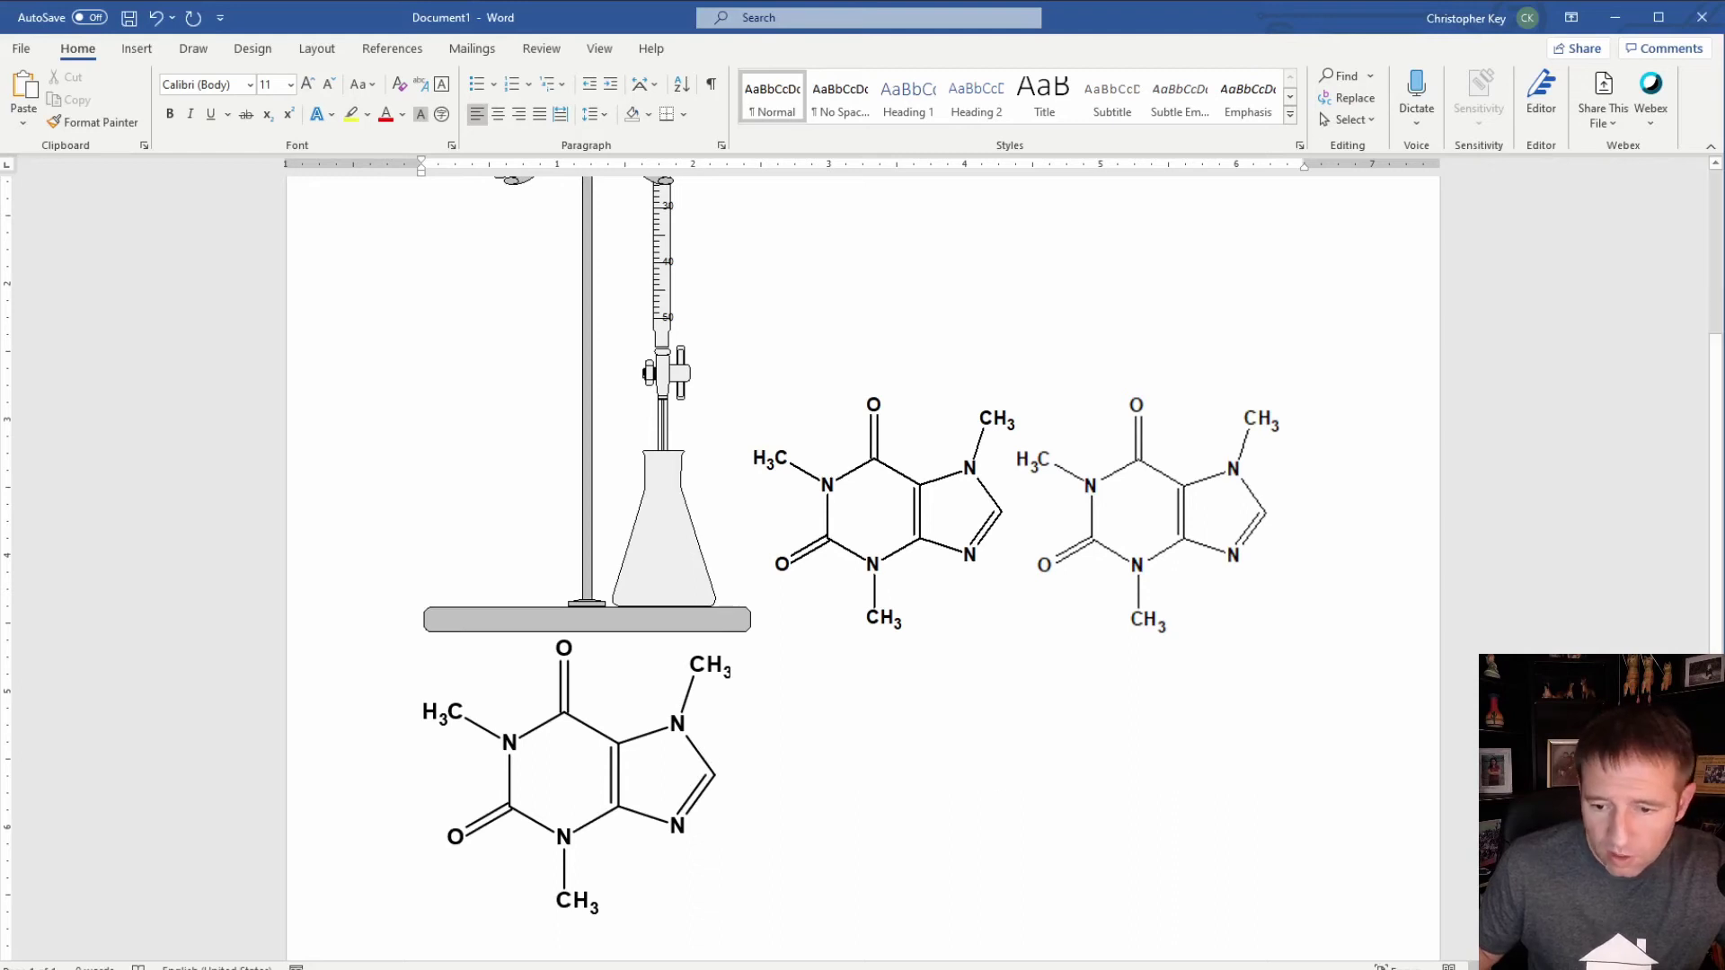
Step: Compare the caffeine structure brought in from Inkscape with the two earlier caffeine versions in the Word document
scroll(863, 629, "up", 1)
scroll(1354, 866, "up", 1)
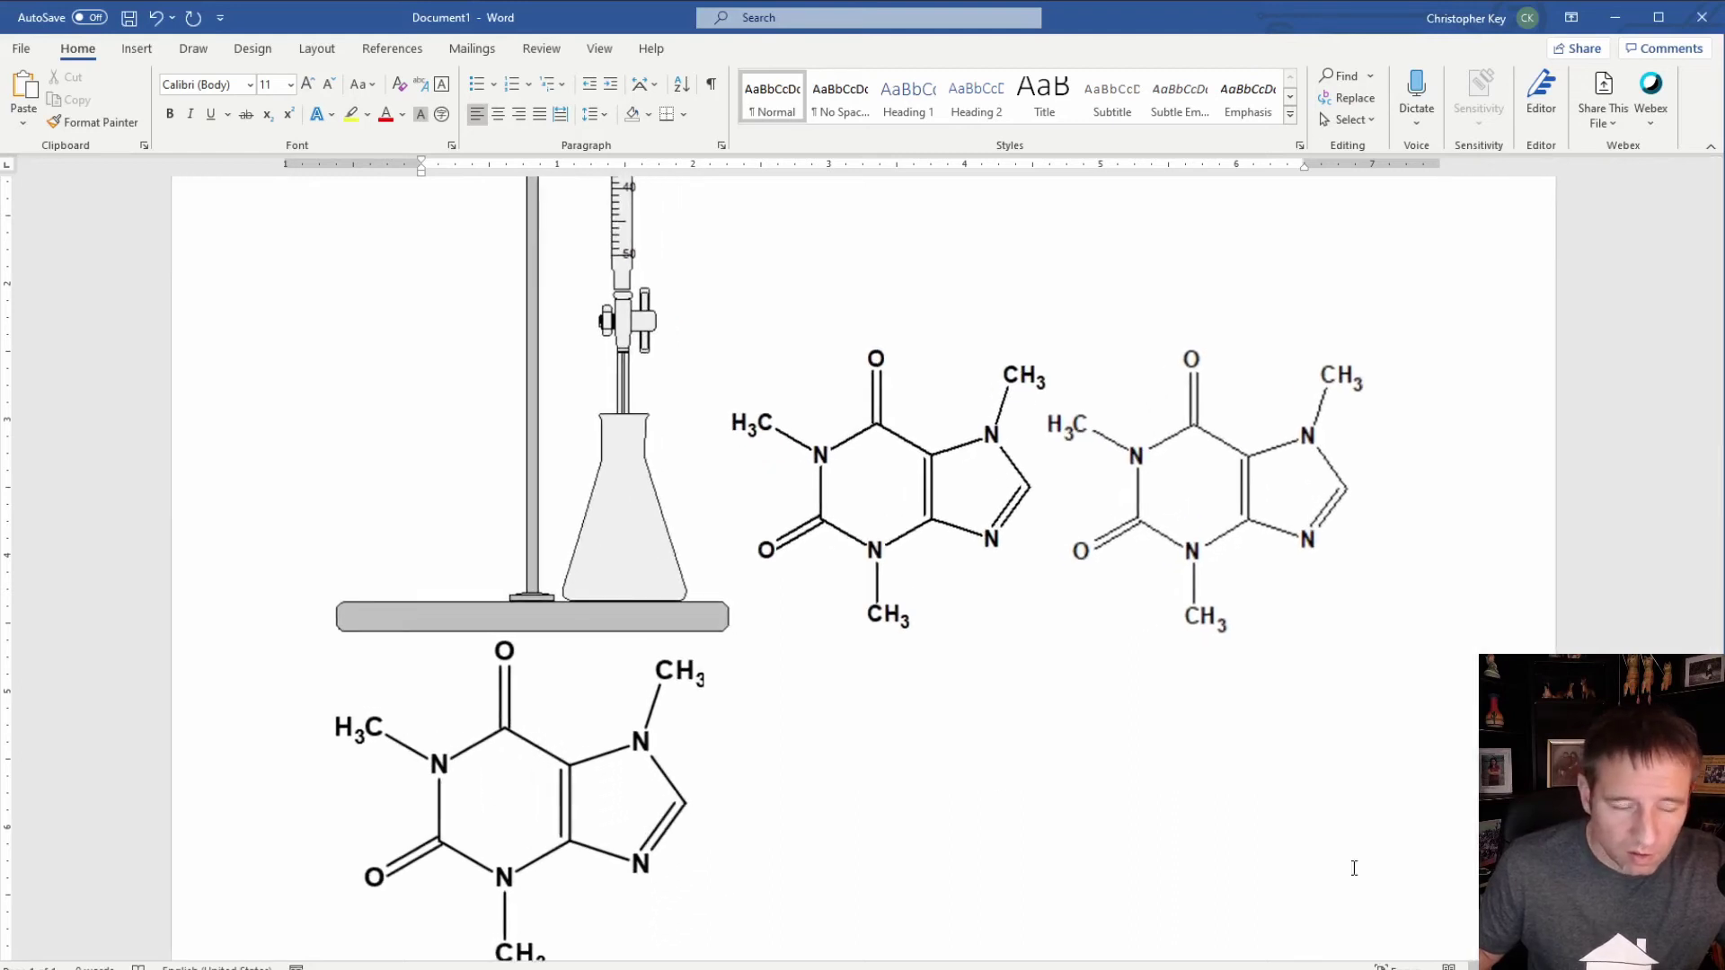
scroll(1224, 801, "down", 2)
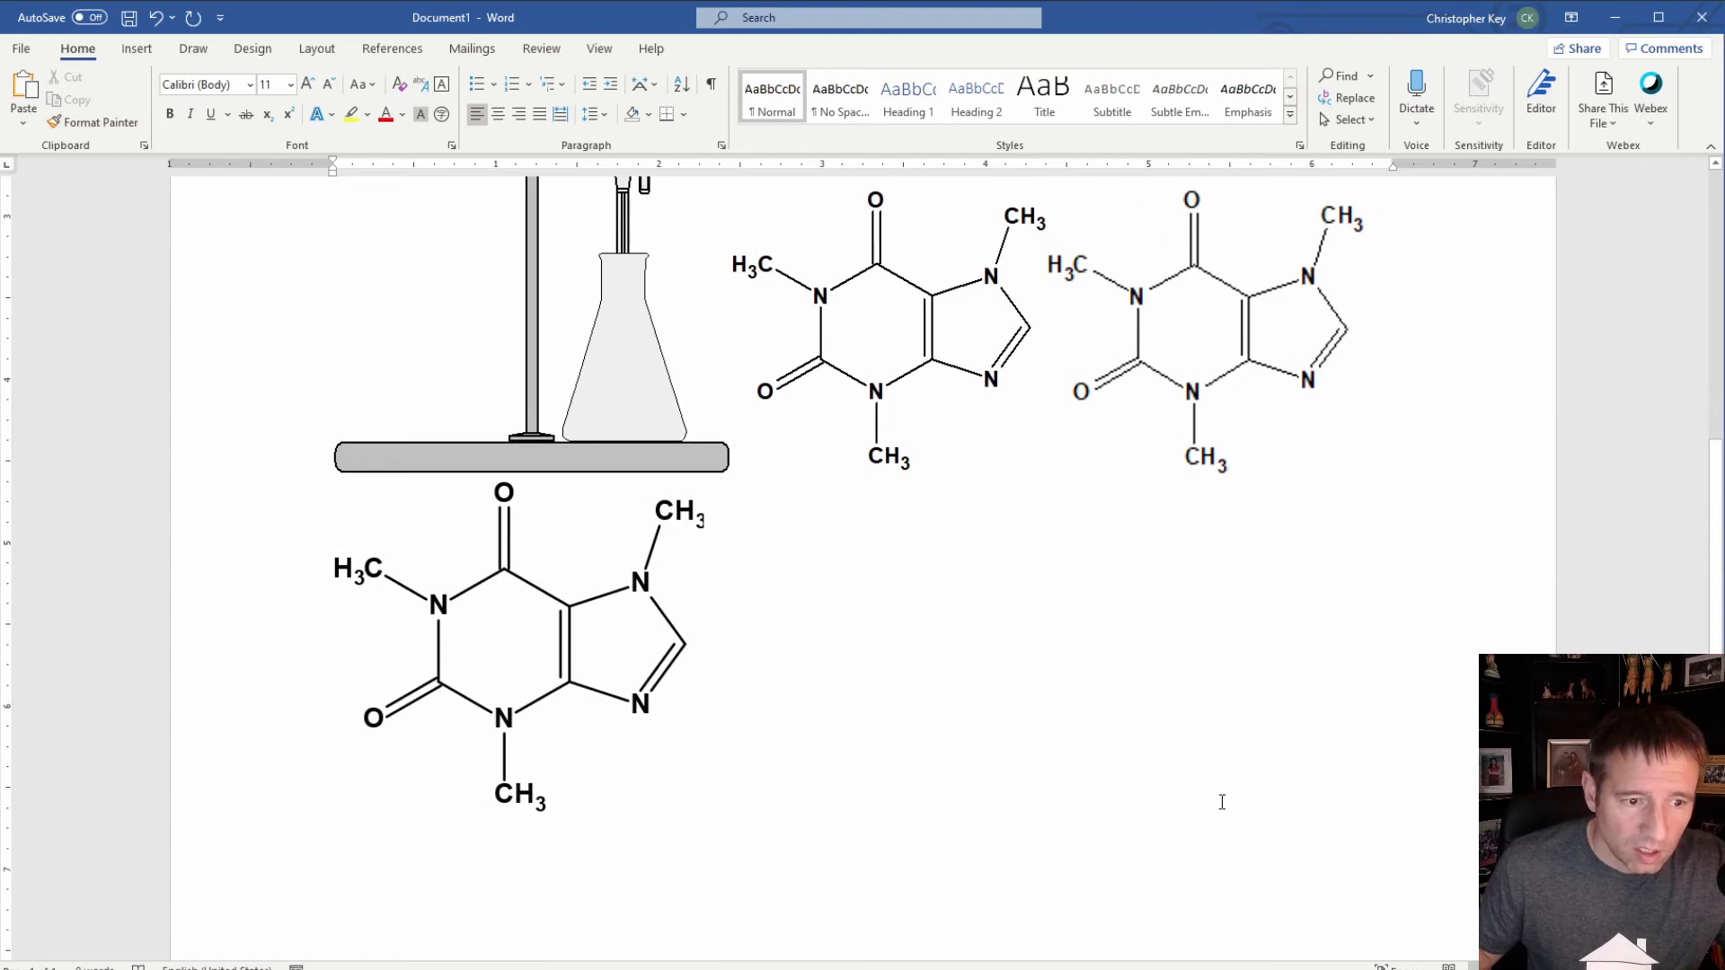
scroll(1222, 802, "up", 2)
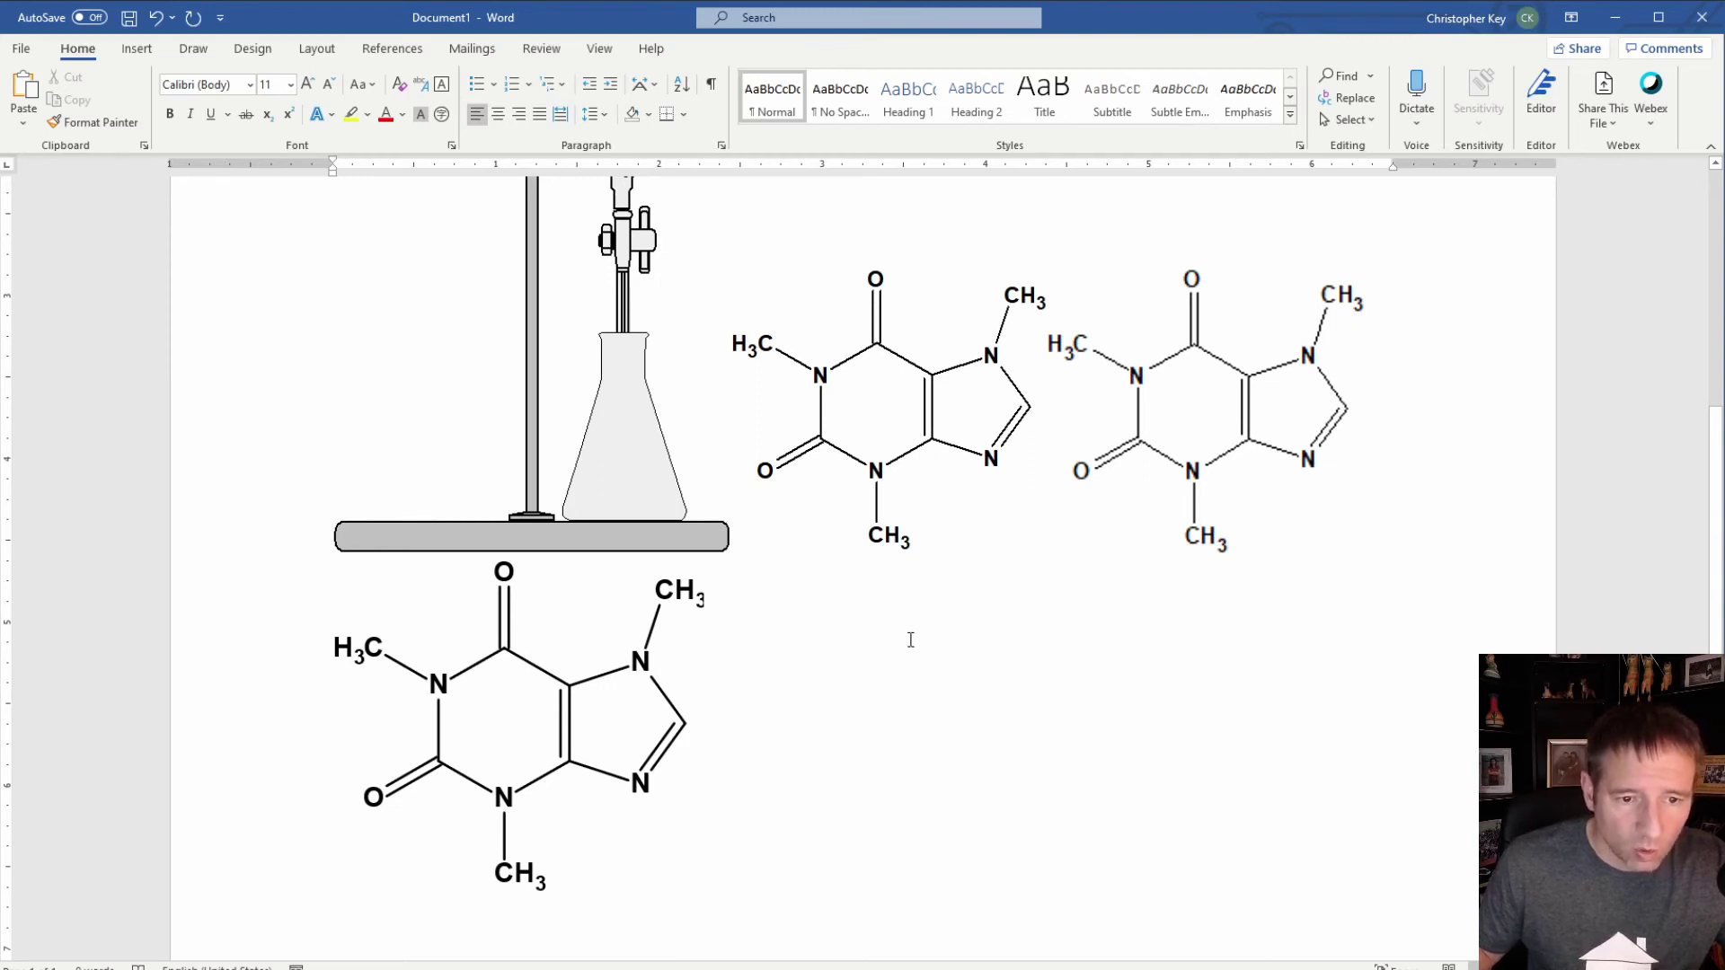
scroll(910, 640, "up", 5)
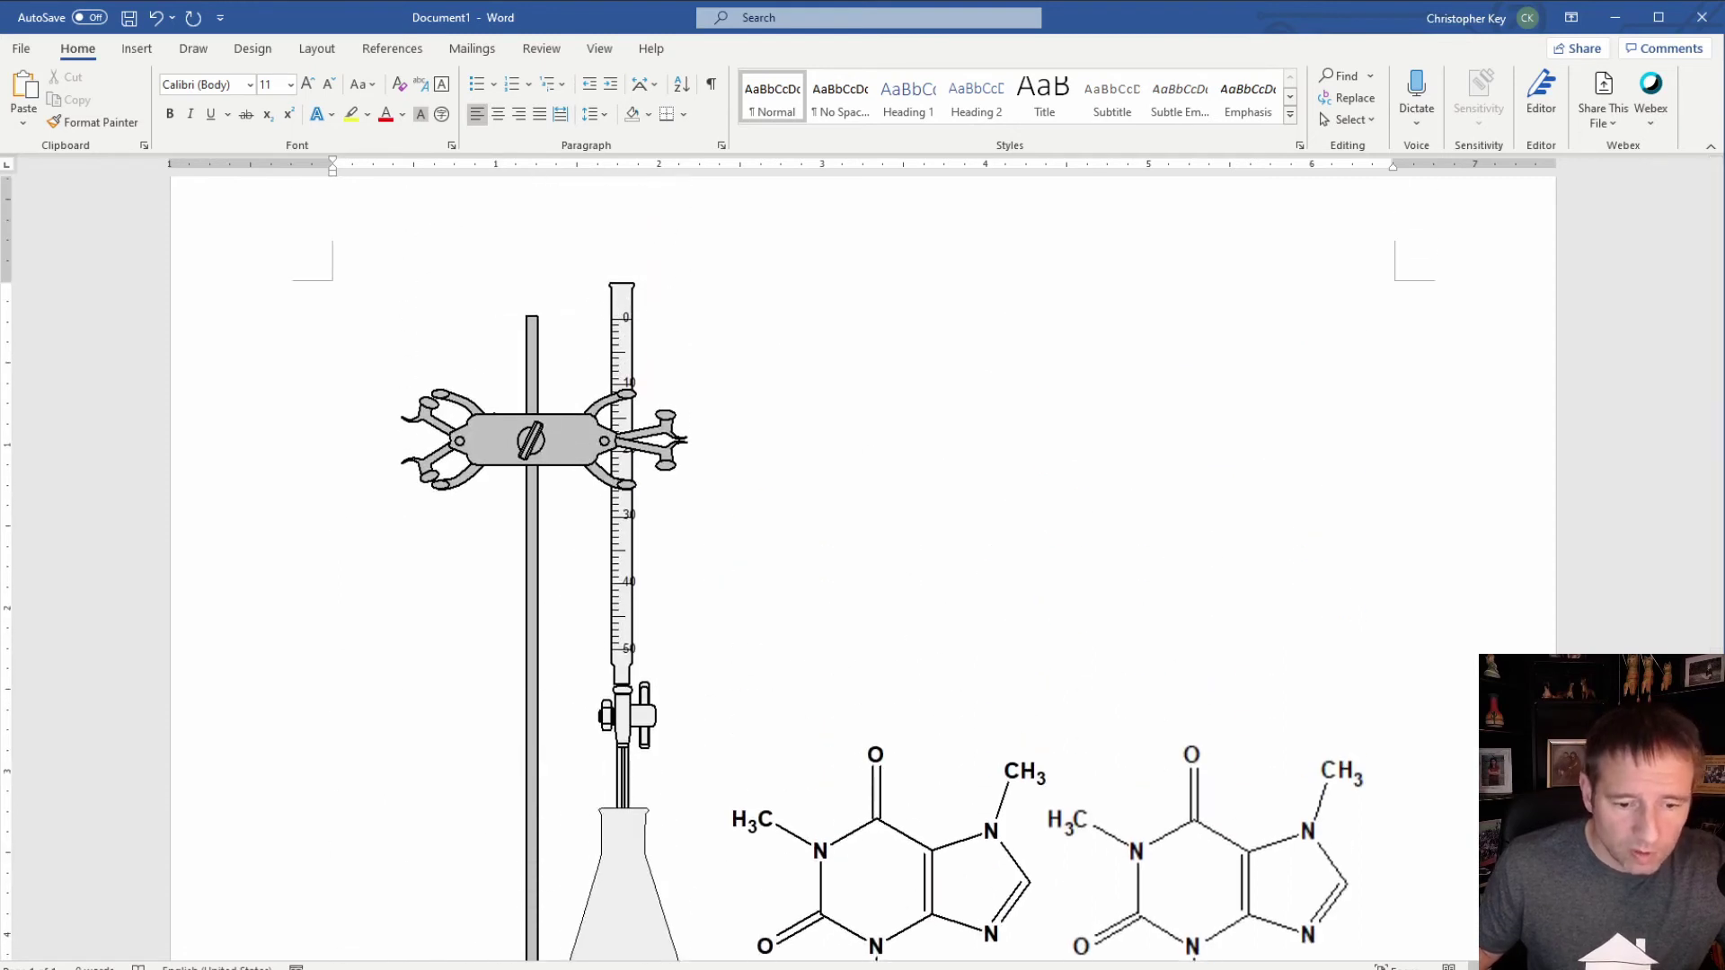
Step: Copy the titration apparatus from page 3 in ChemSketch and paste it next to the caffeine structure in Inkscape
key("alt+Tab")
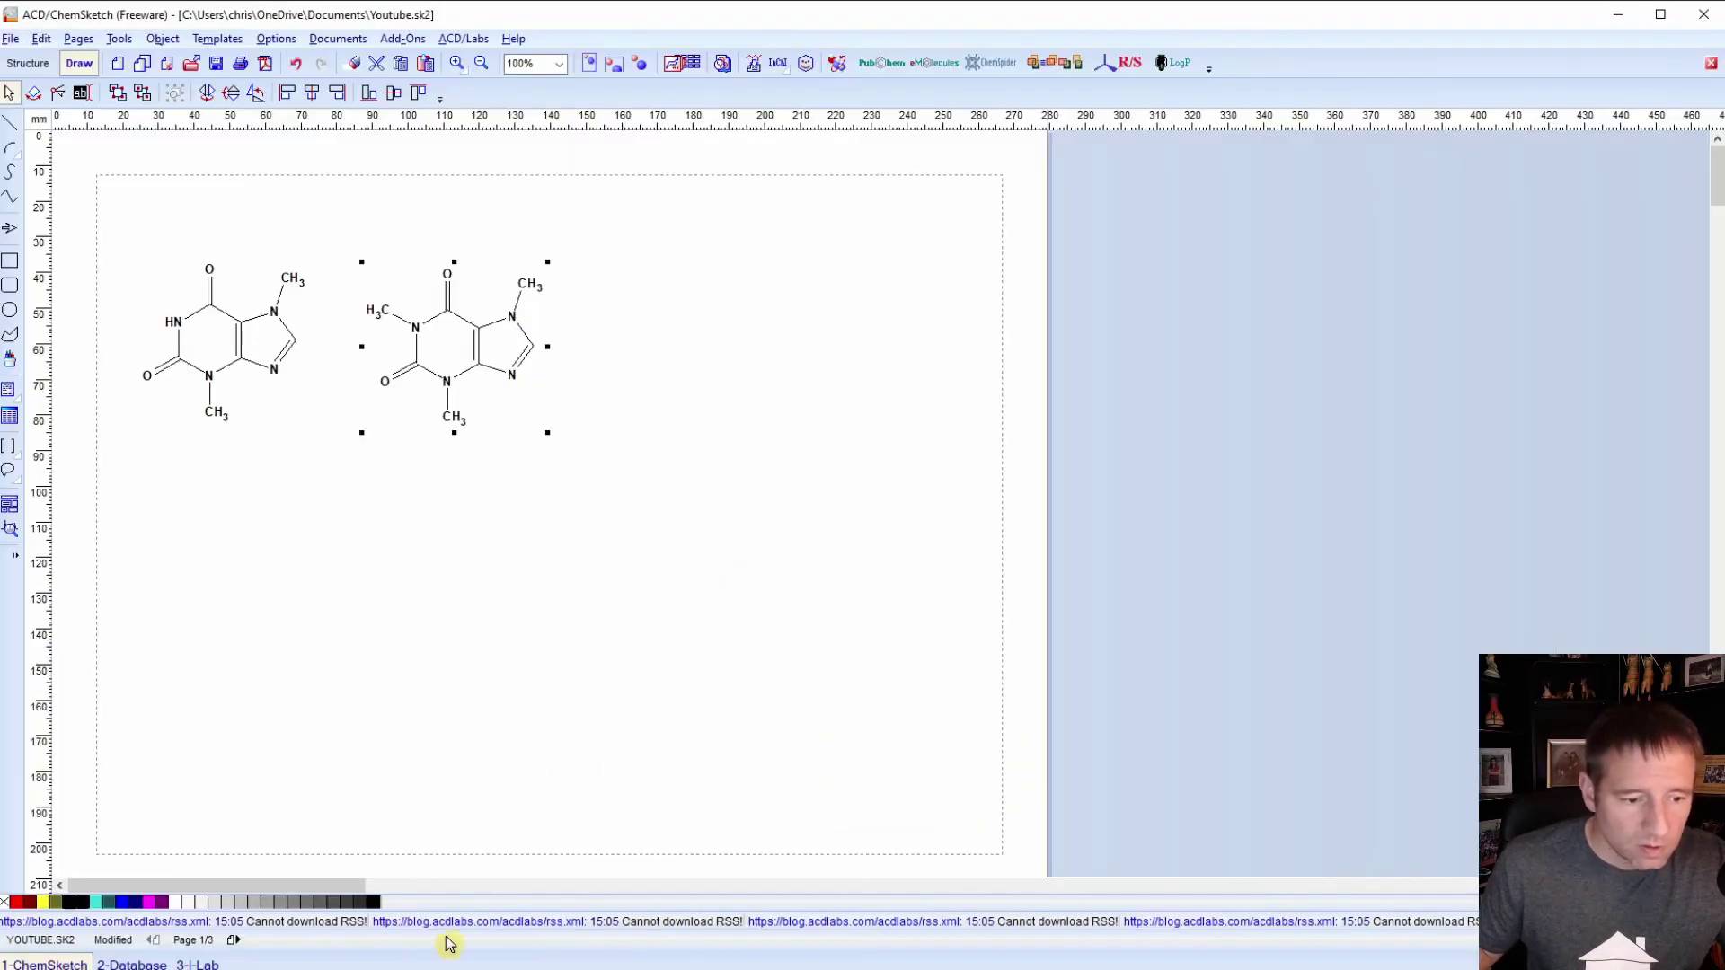
left_click(236, 942)
left_click(236, 941)
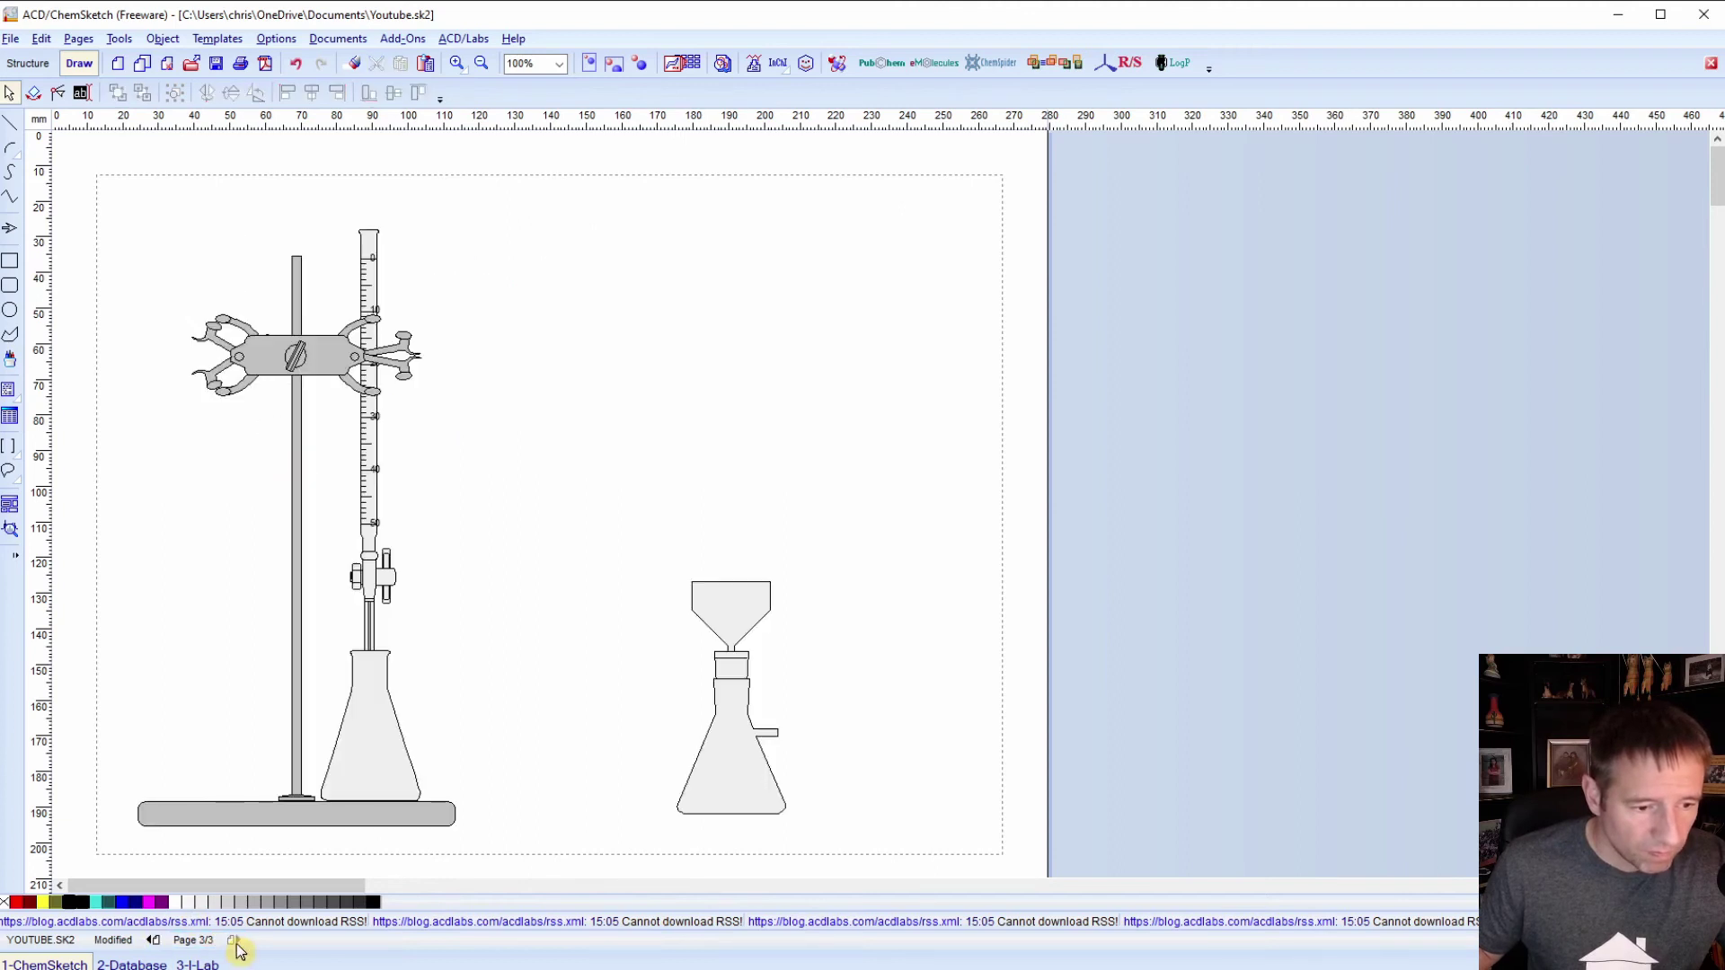
left_click(306, 352)
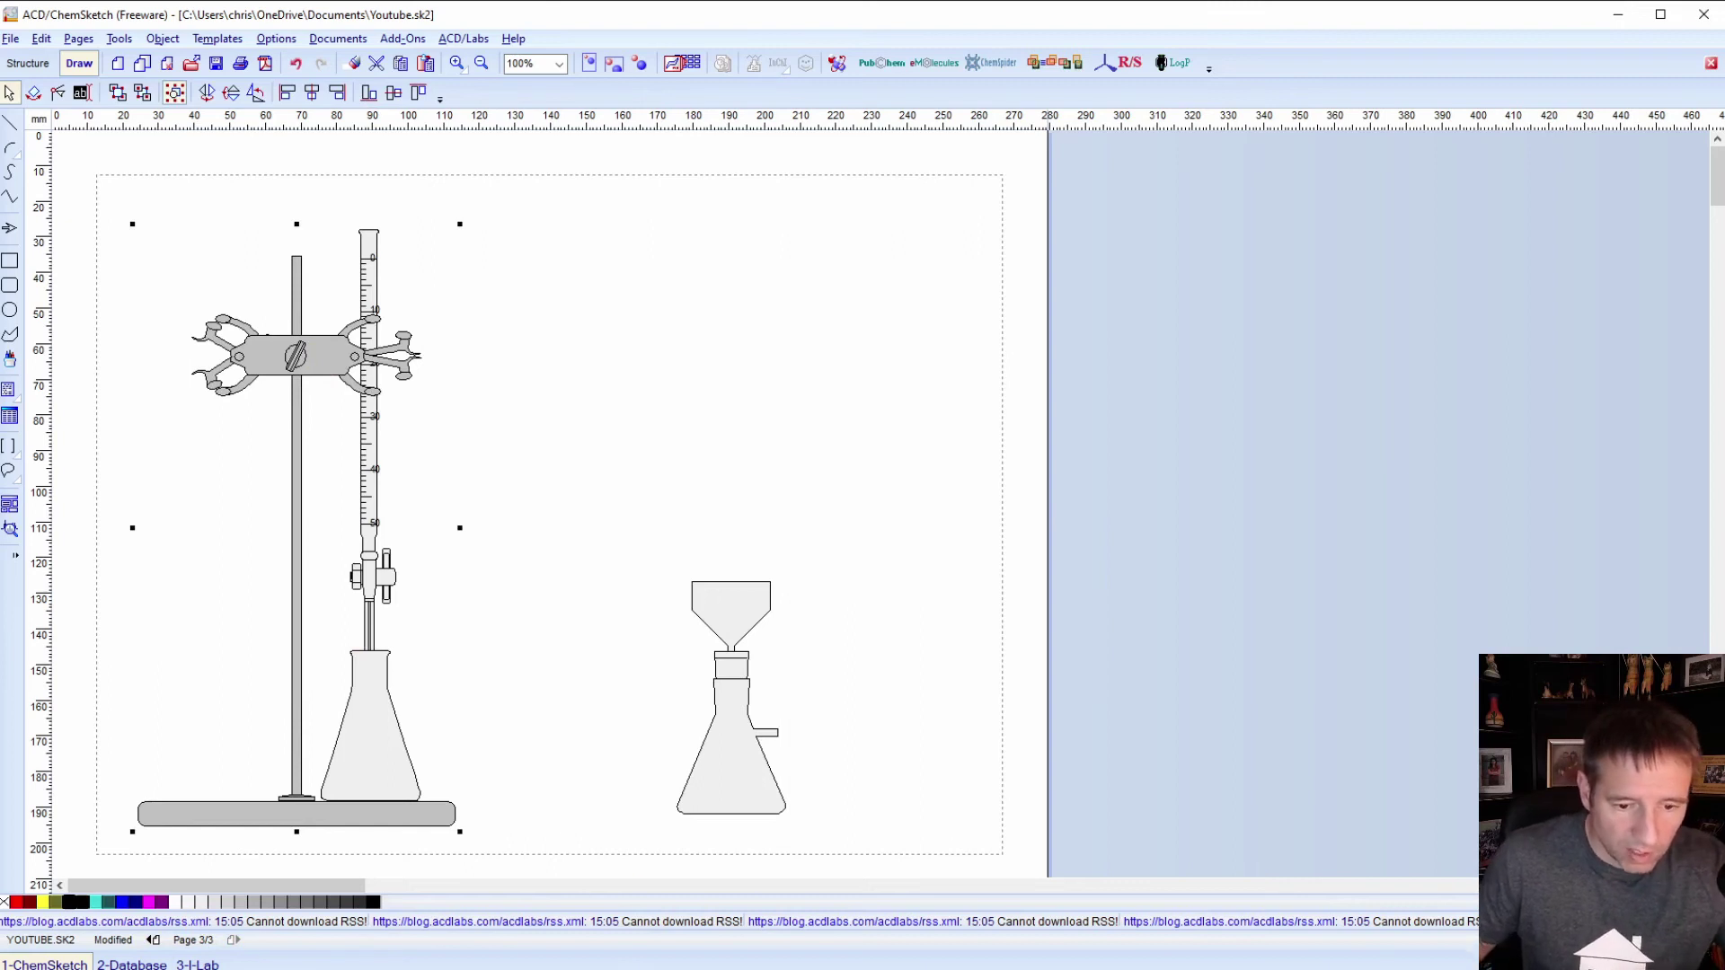
key("alt+Tab")
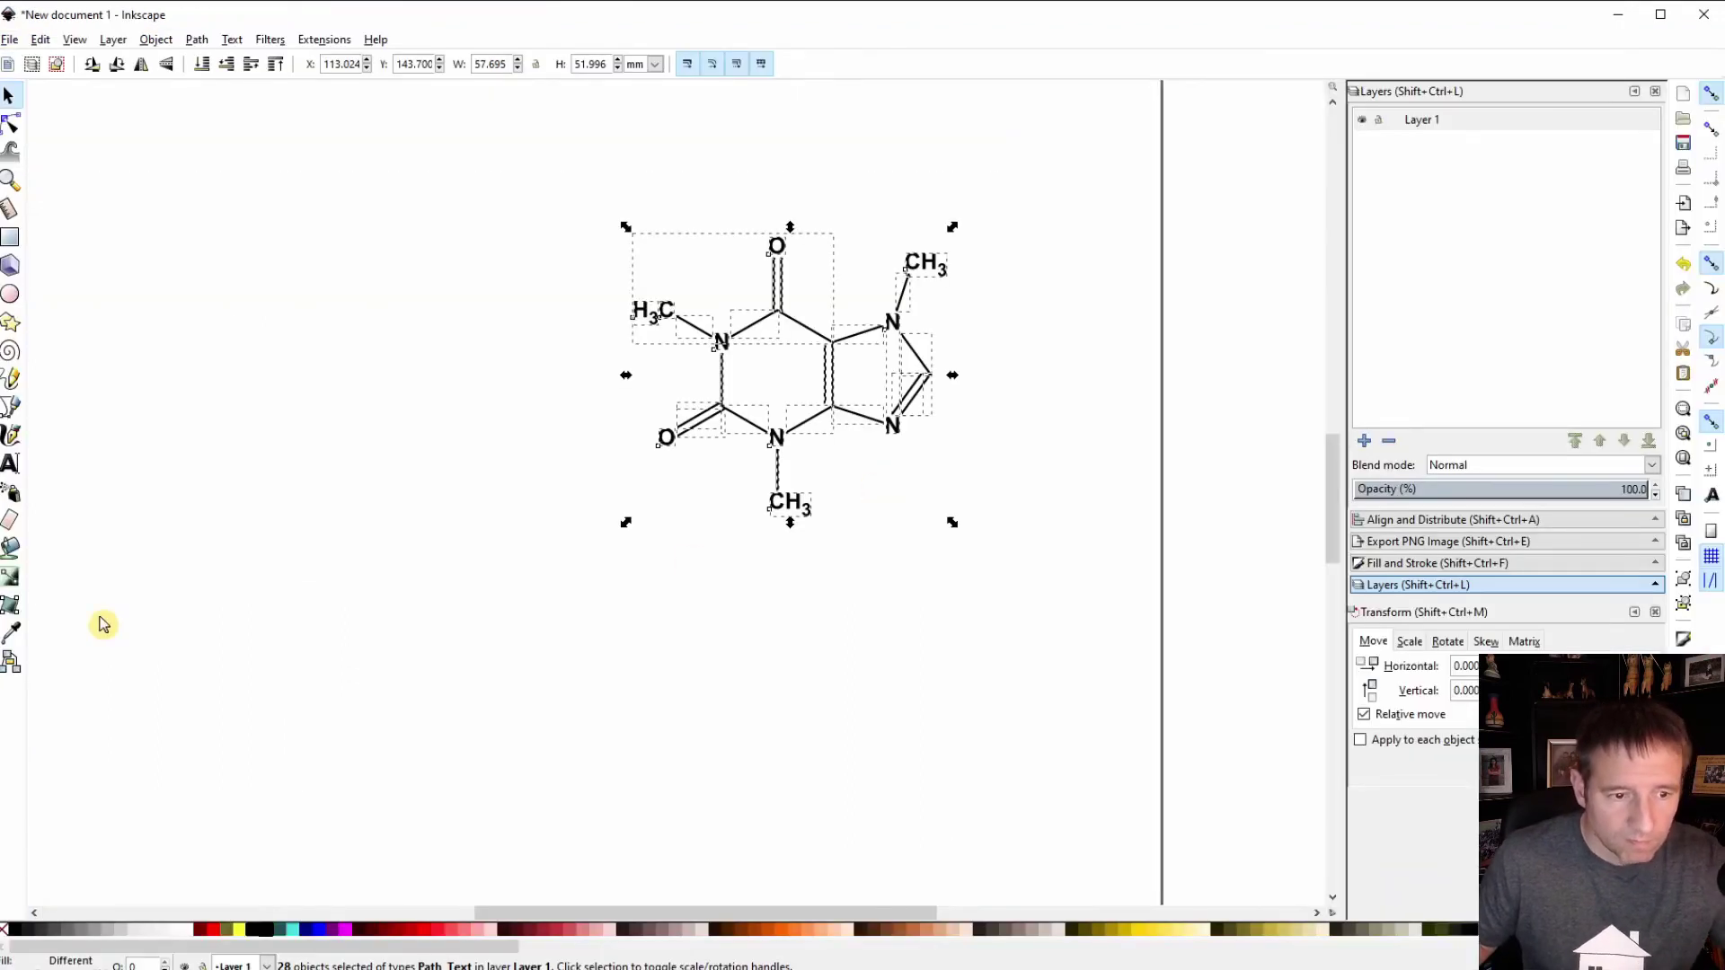
key("ctrl")
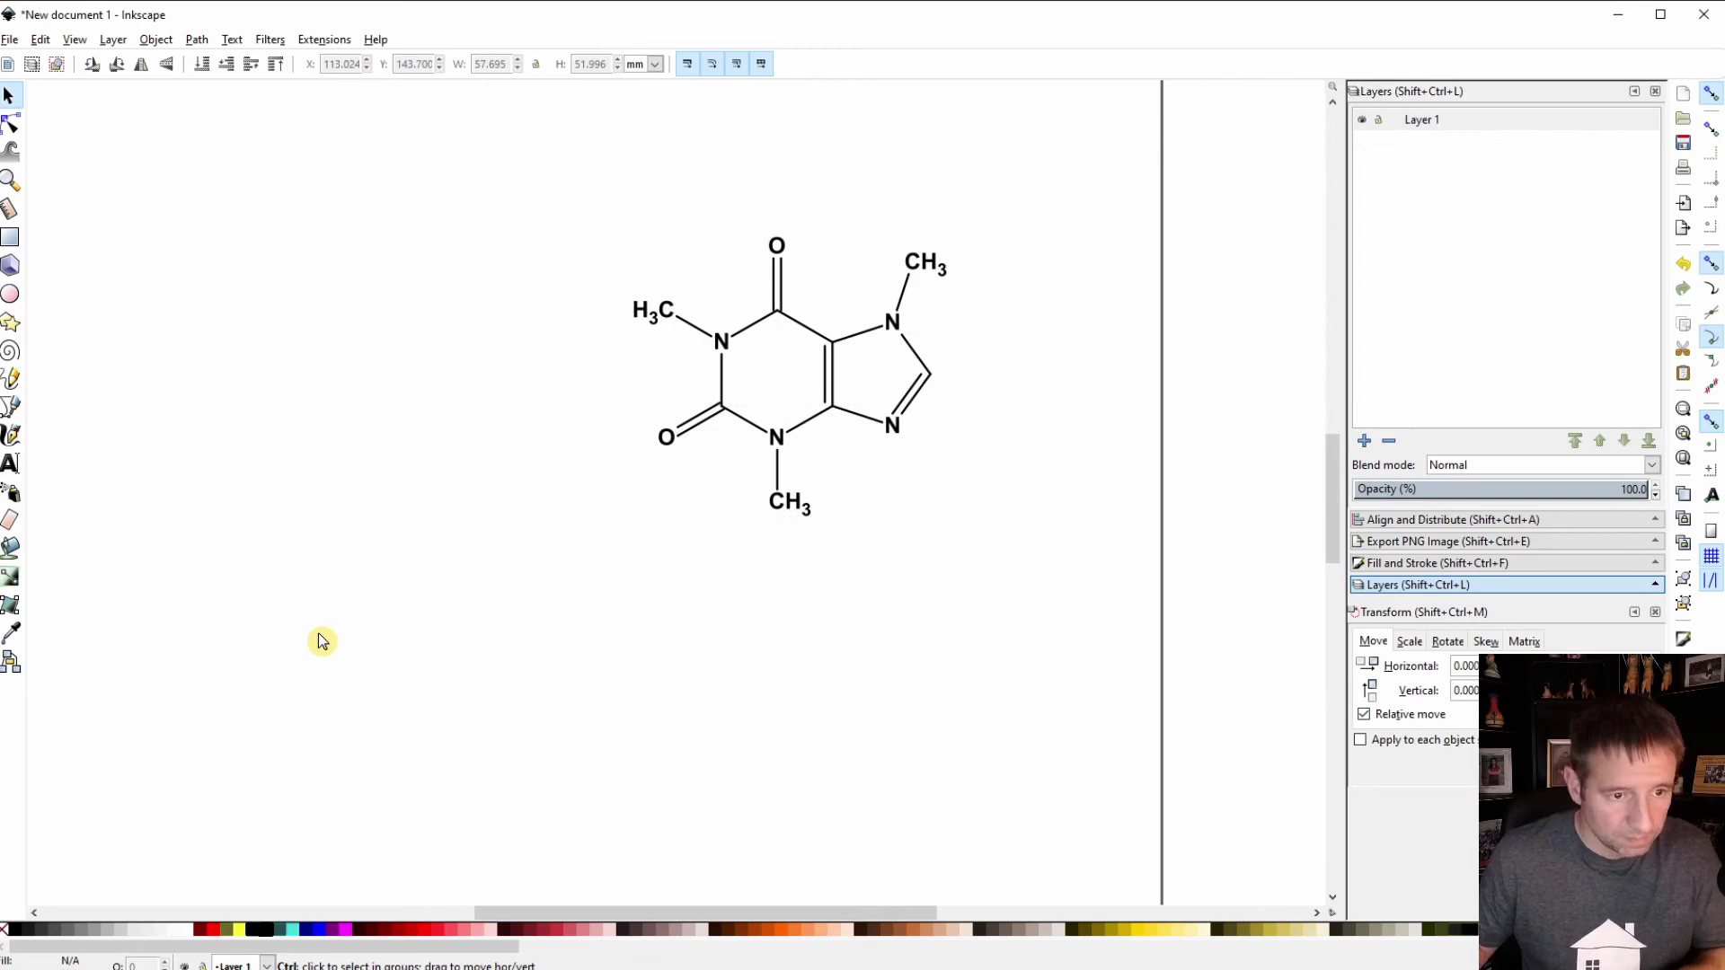
key("ctrl+v")
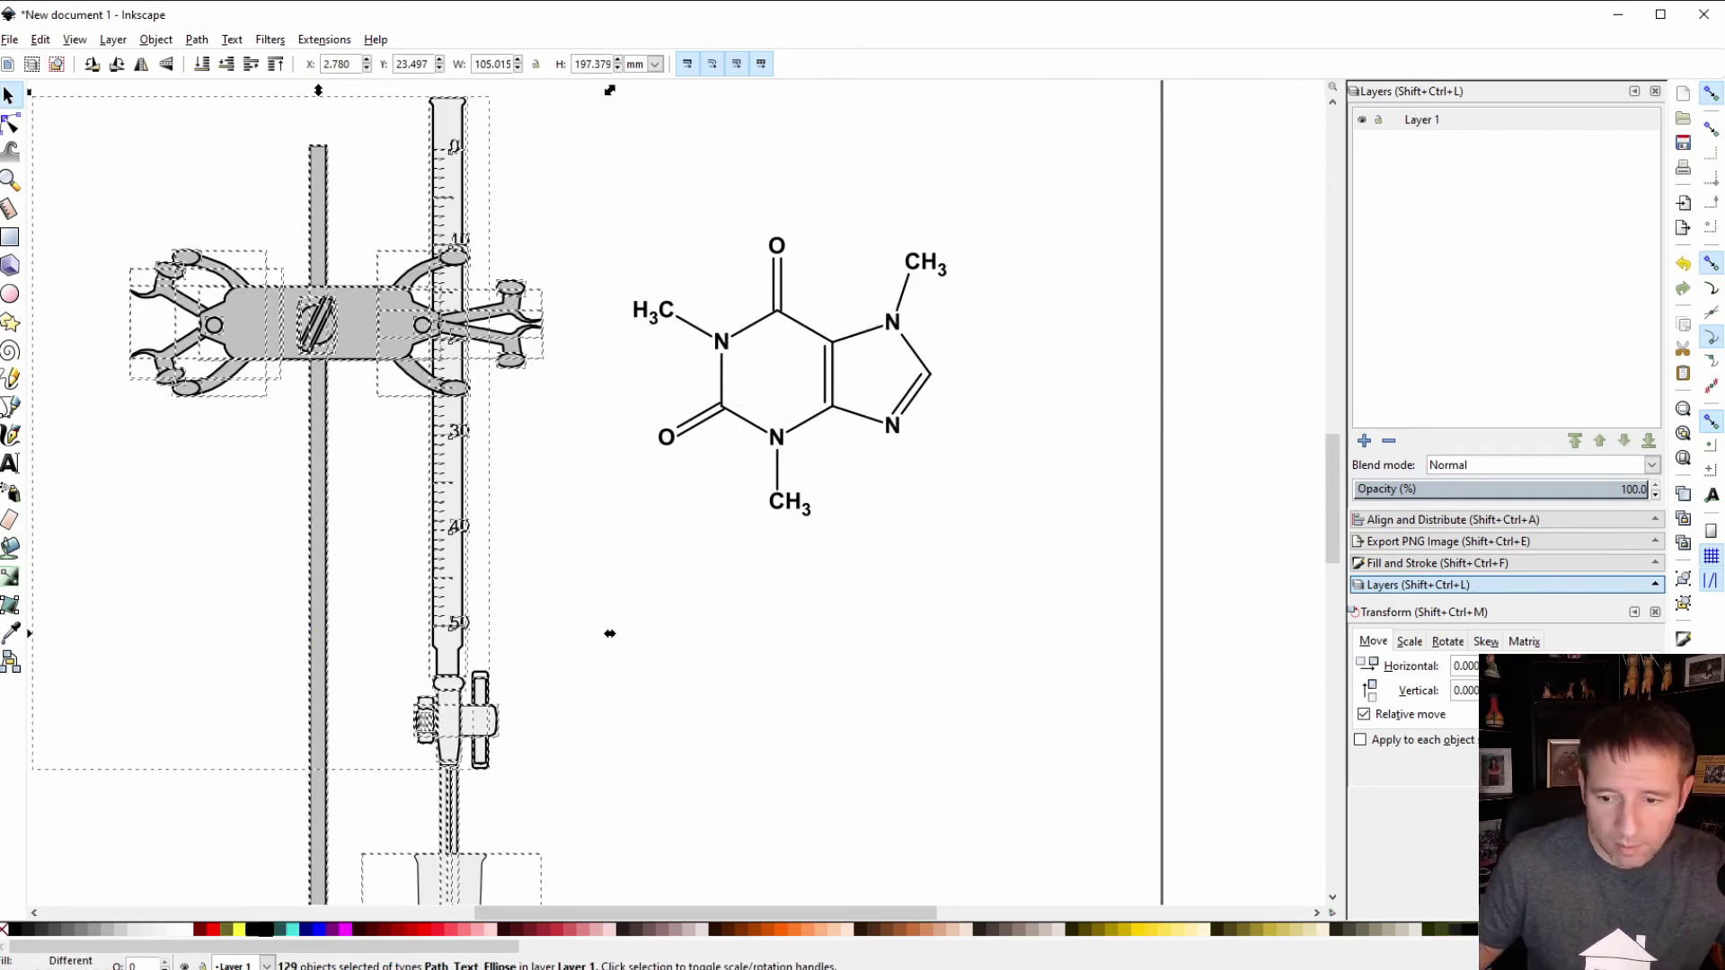
key("5")
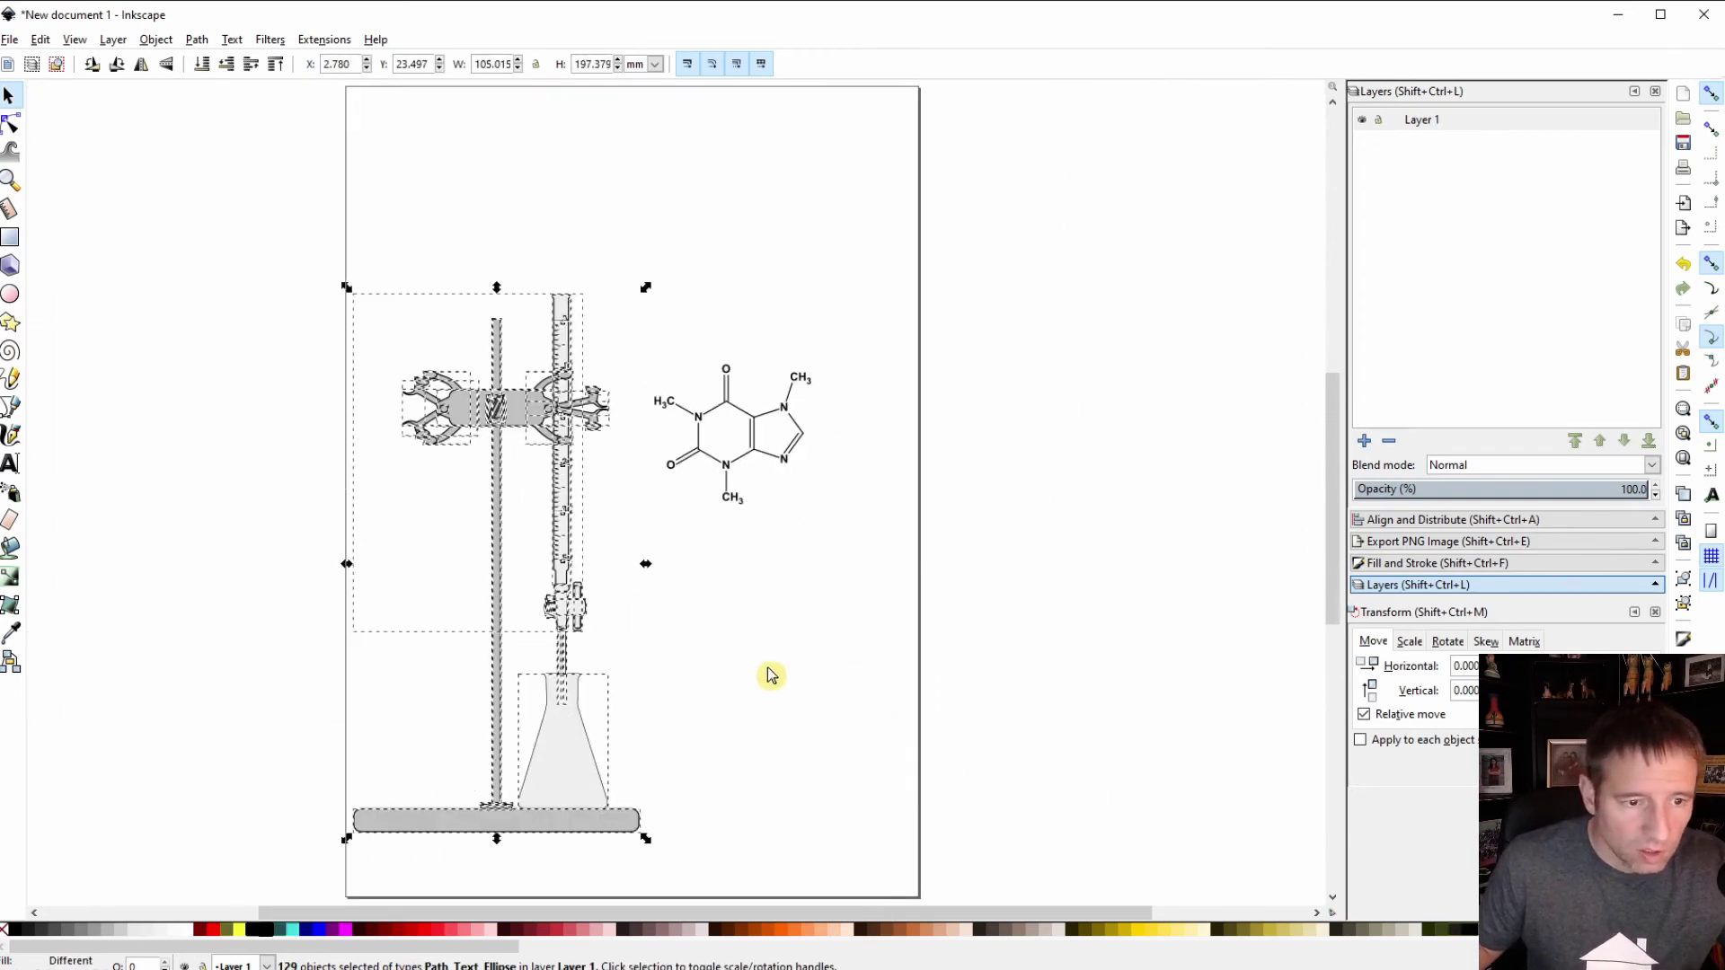
left_click(758, 683)
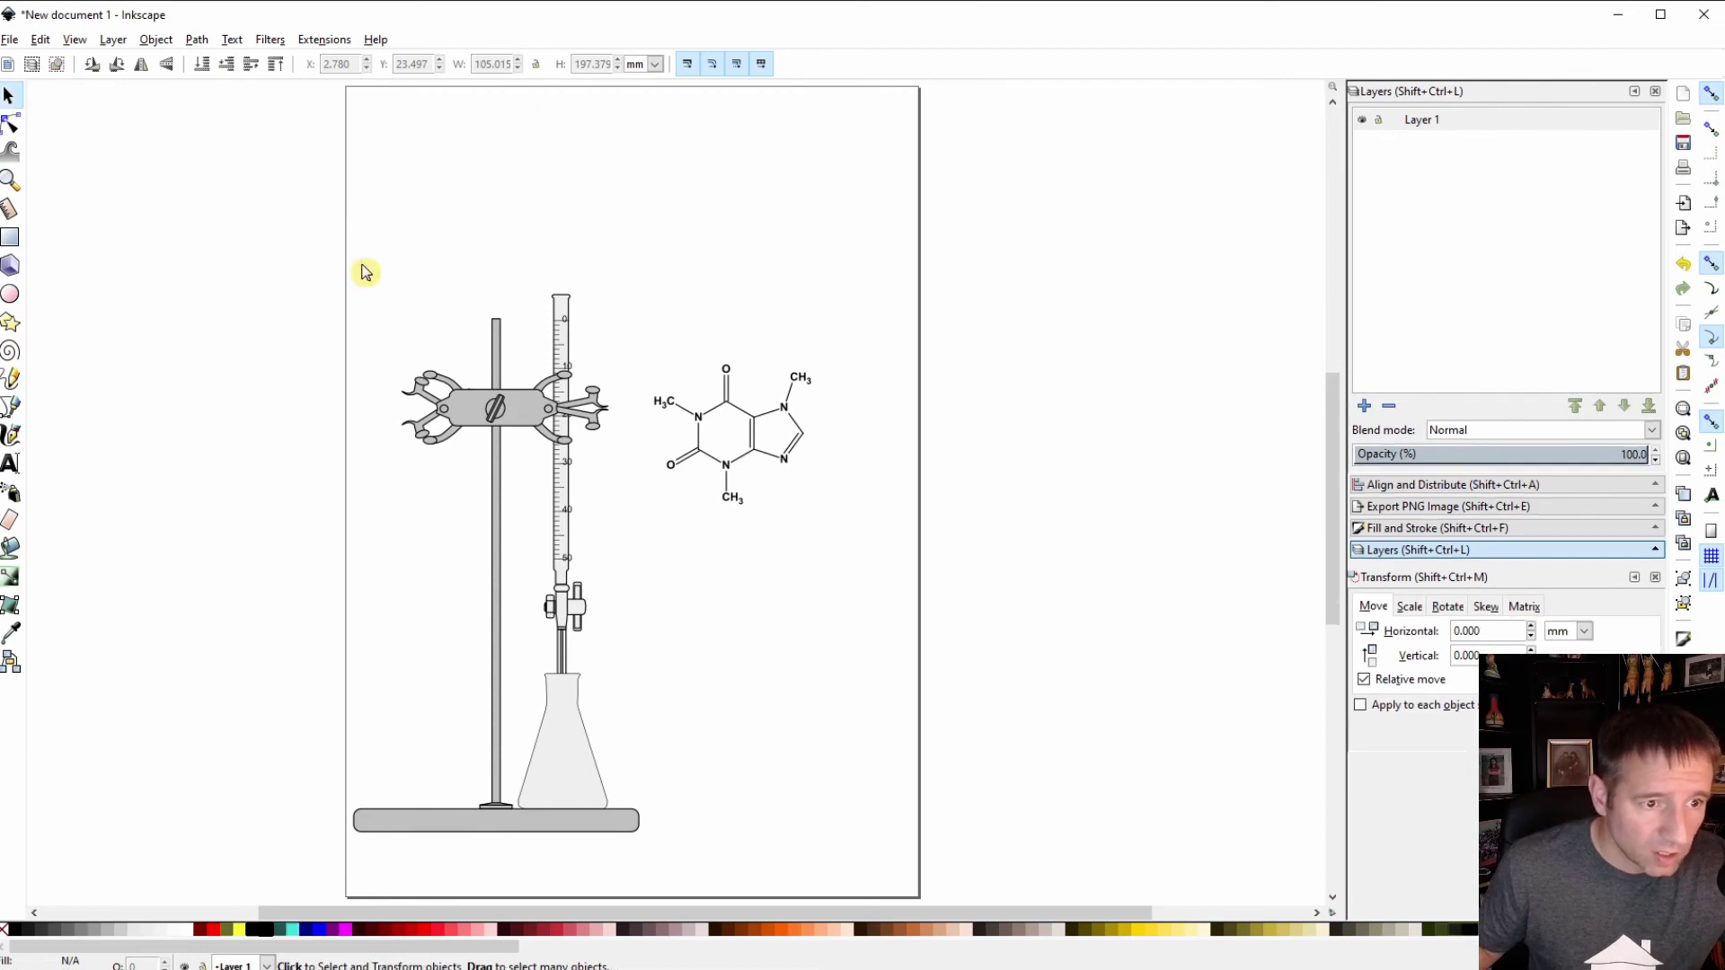
Step: Select the entire titration apparatus in Inkscape, copy it, and paste it directly after the existing apparatus in Word
key("ctrl+z")
left_click_drag(351, 253, 710, 855)
key("ctrl")
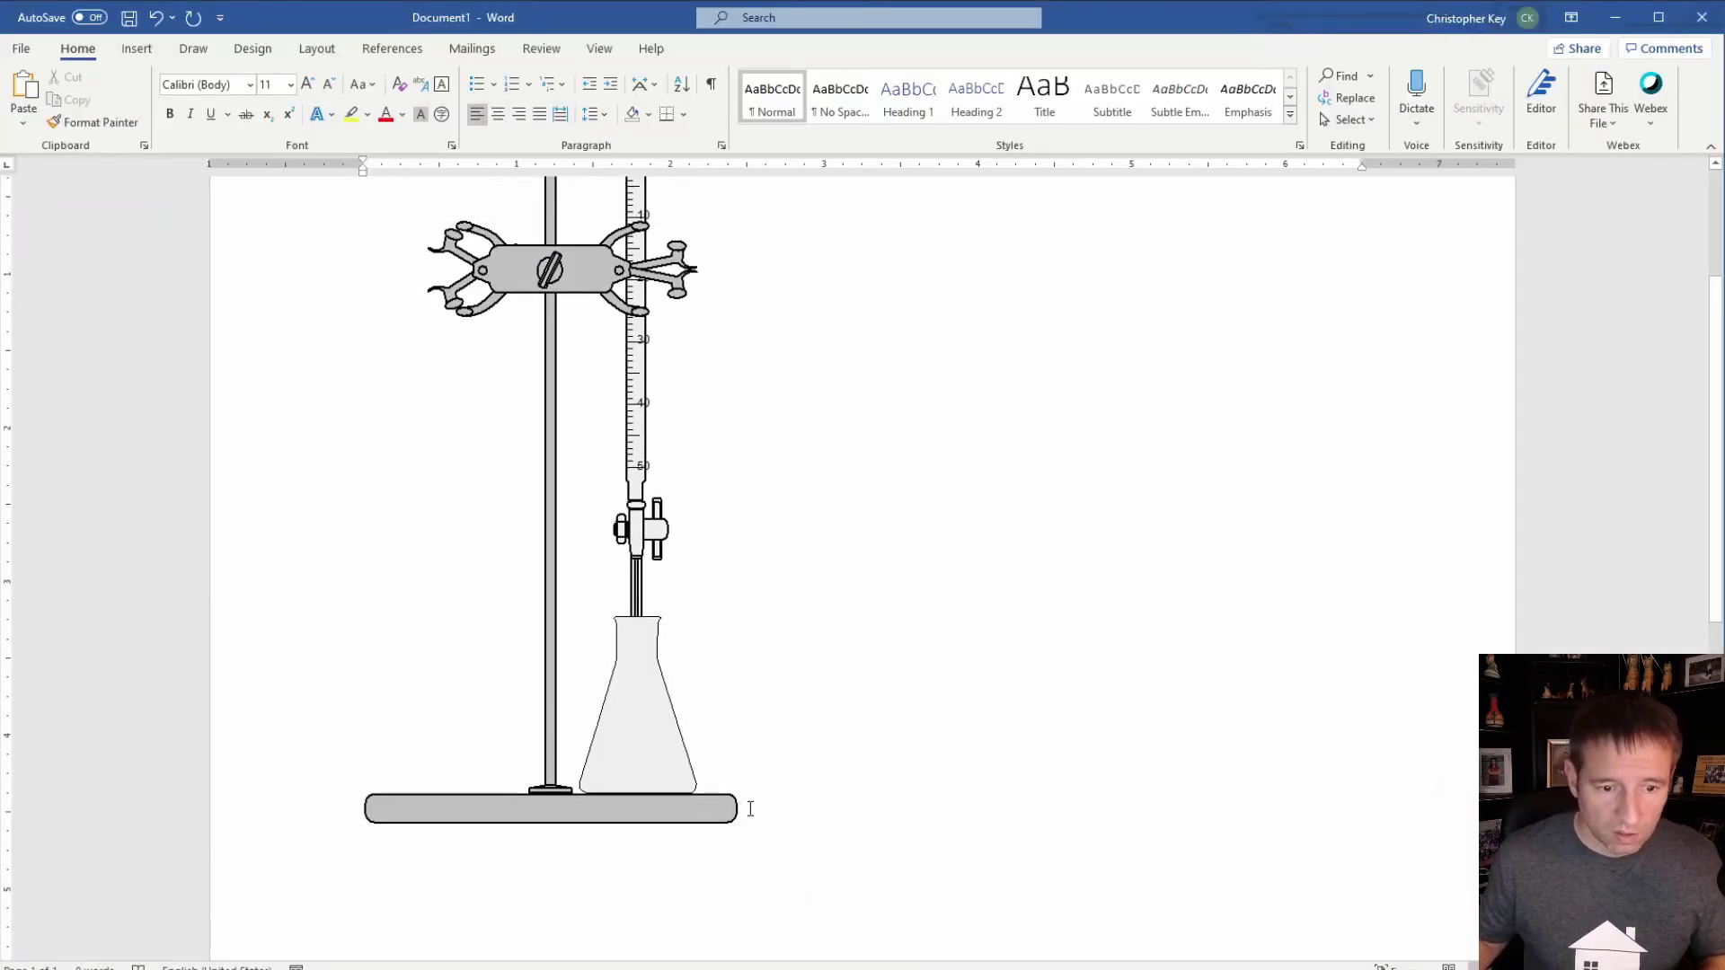
key("ctrl+v")
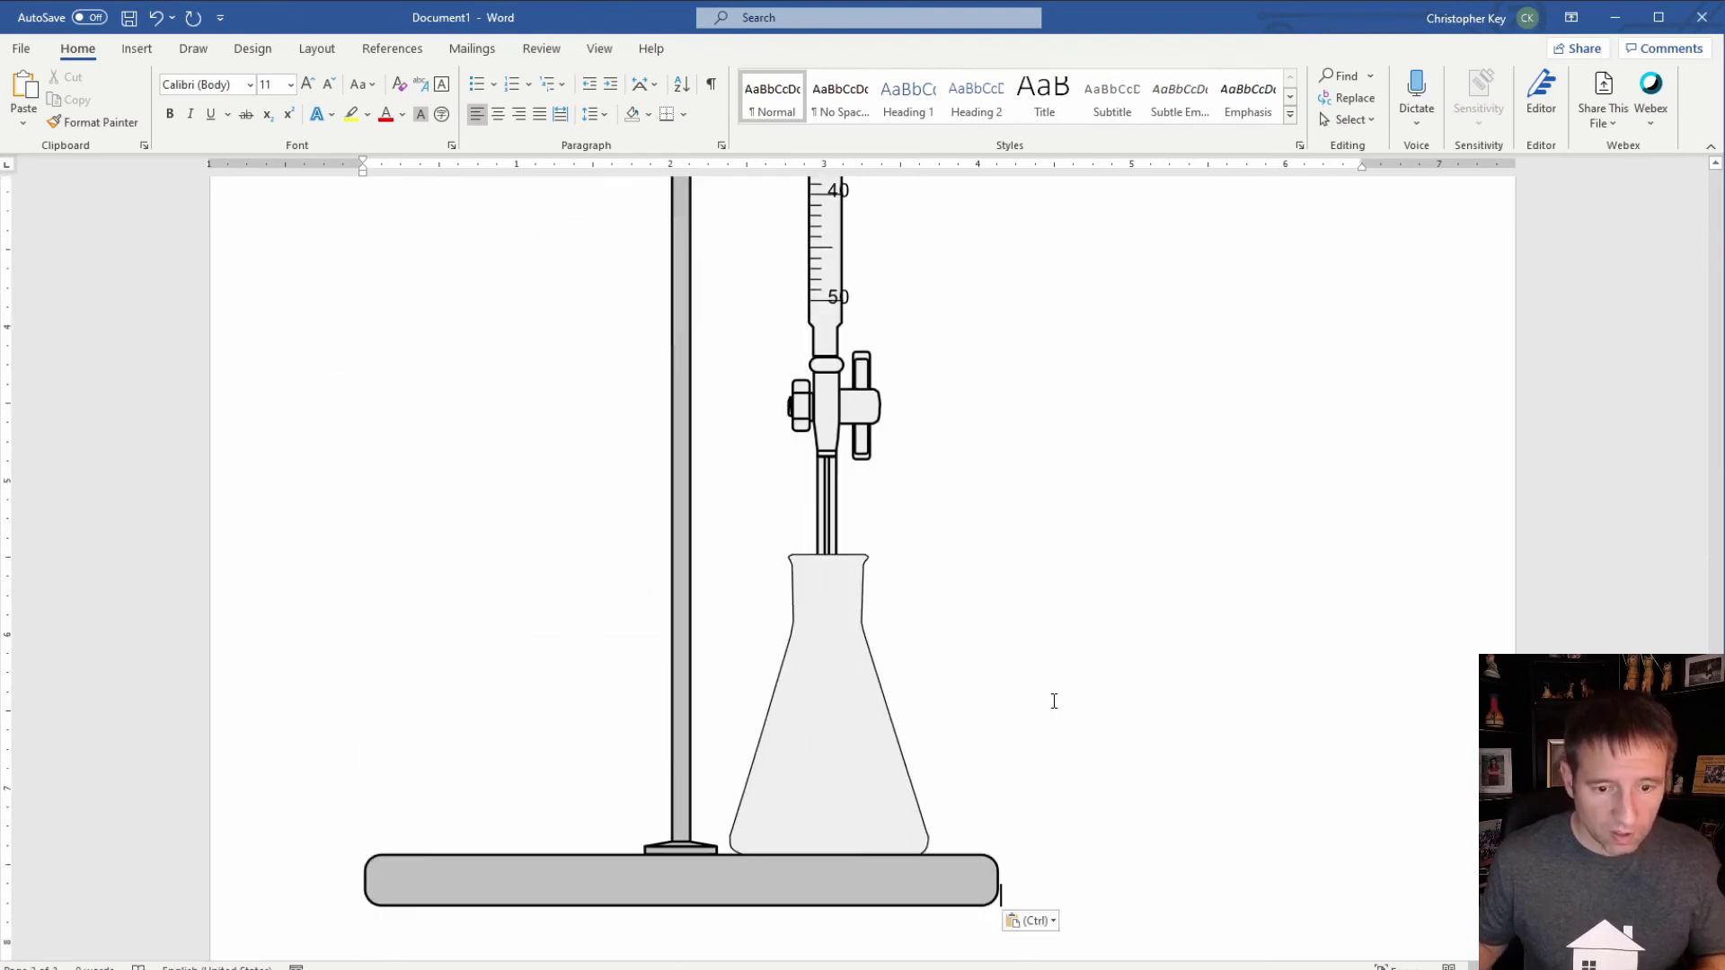
Step: Scale the newly pasted apparatus down proportionally until it sits beside the original at about the same size
scroll(863, 651, "up", 10)
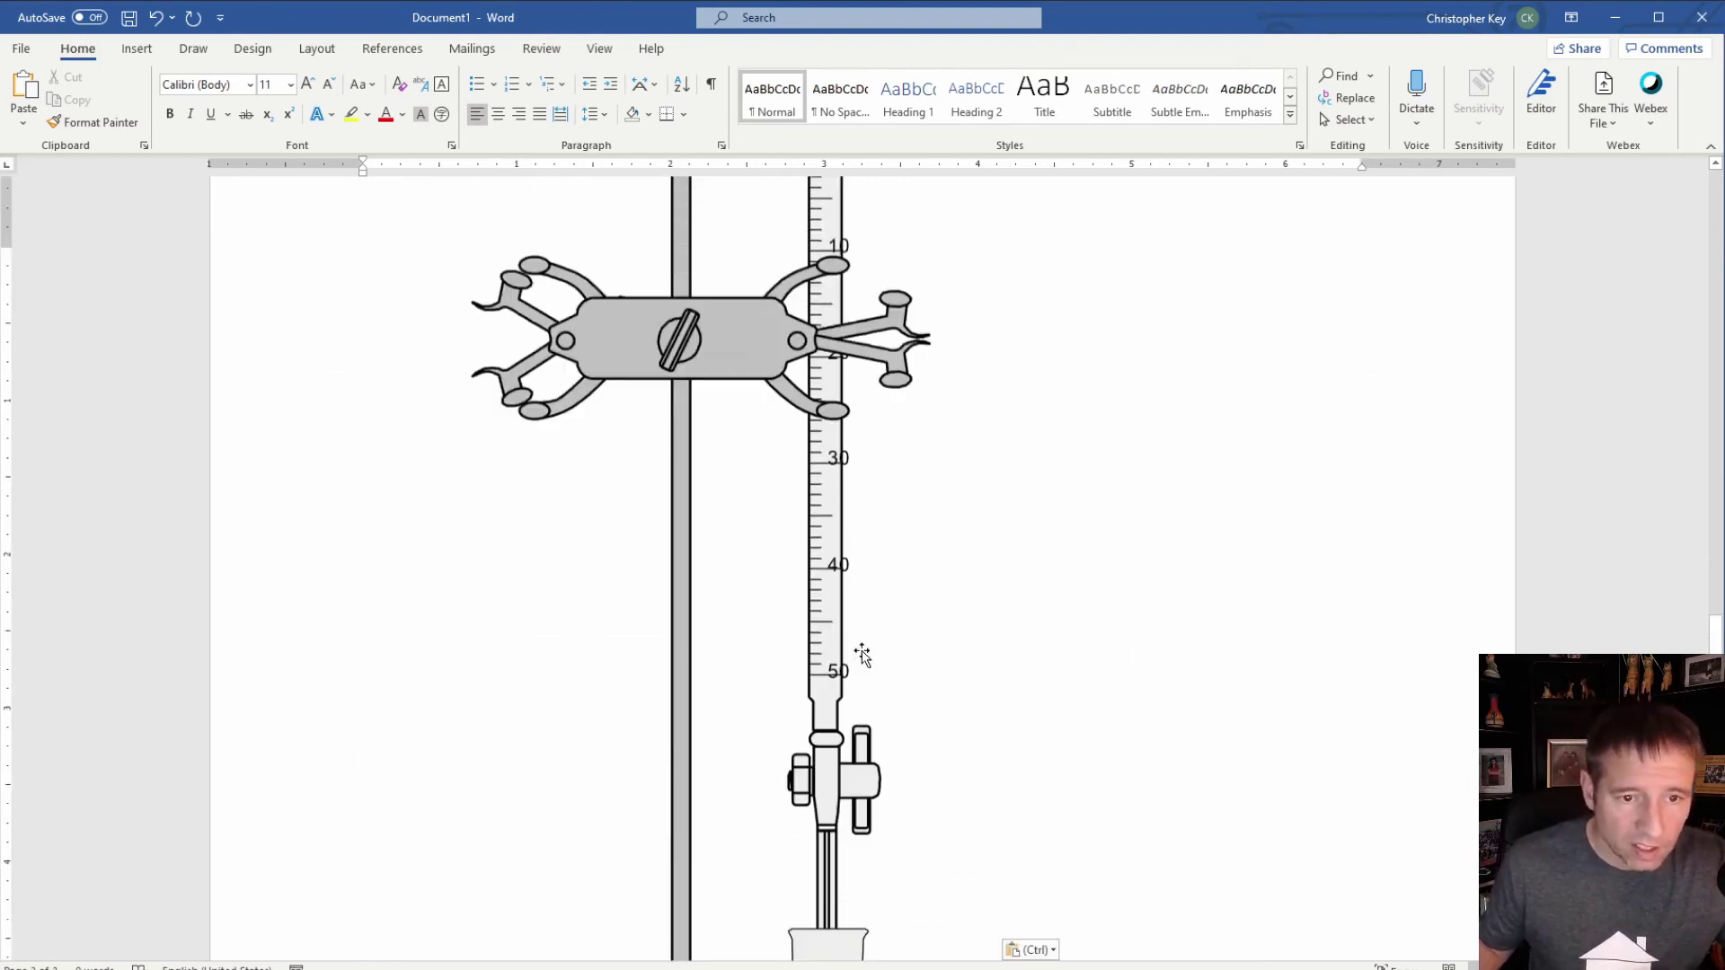
left_click(984, 714)
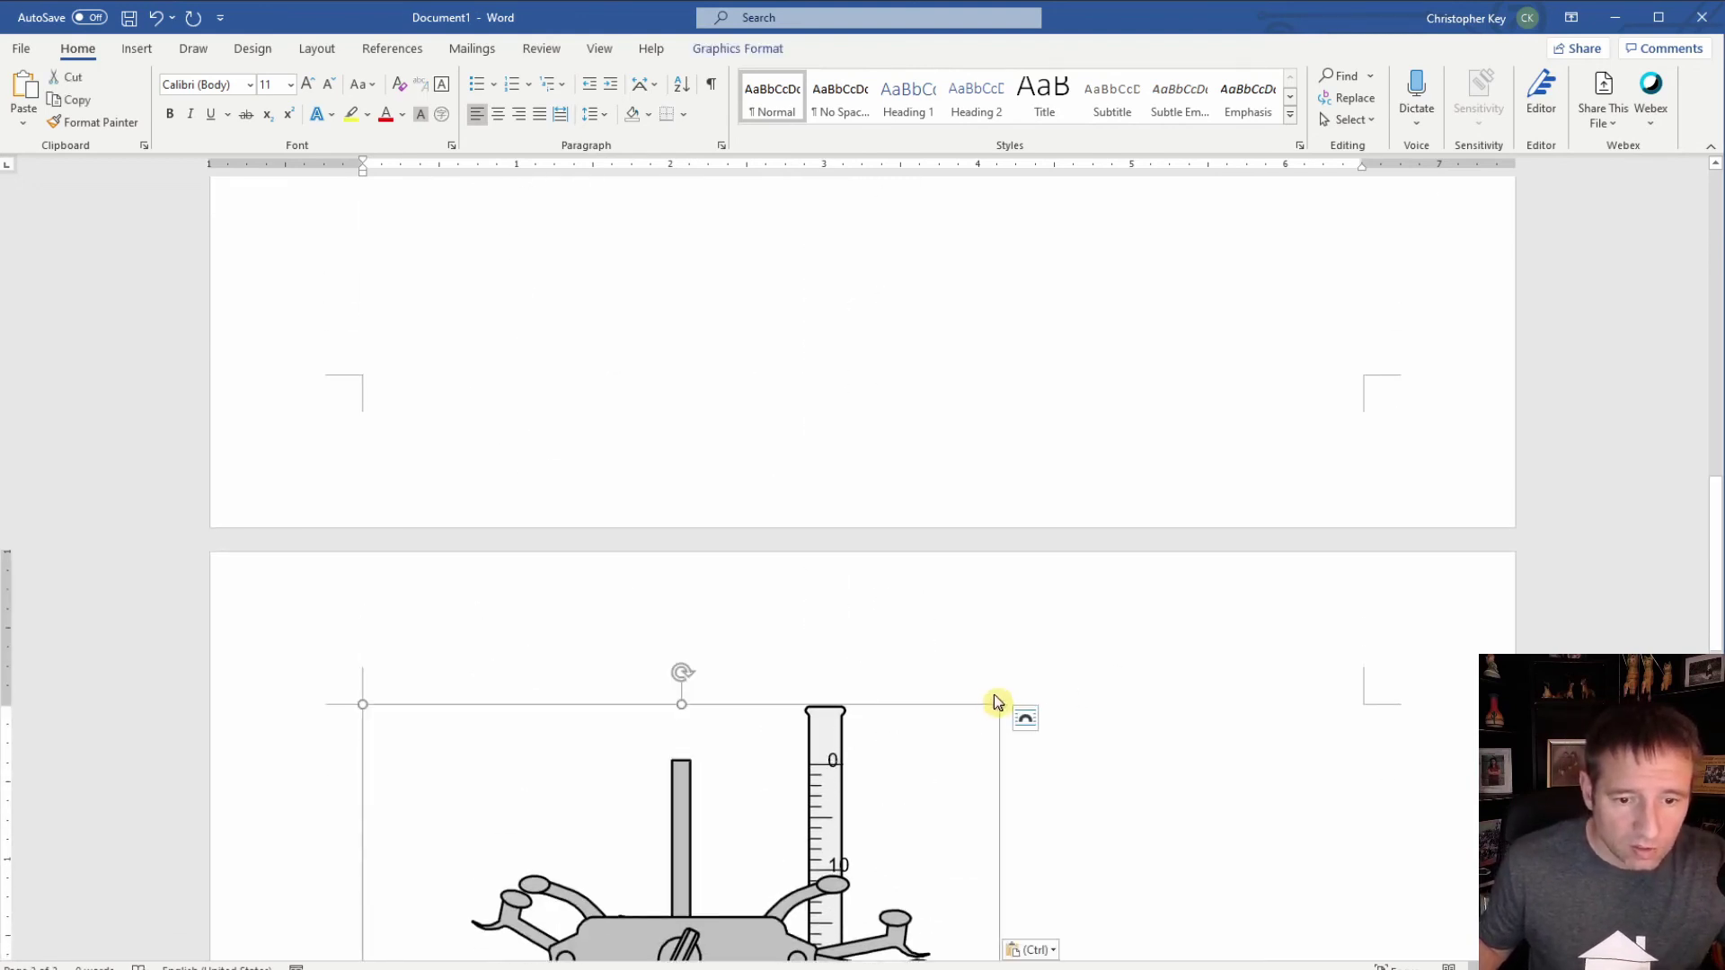
left_click_drag(997, 703, 746, 802)
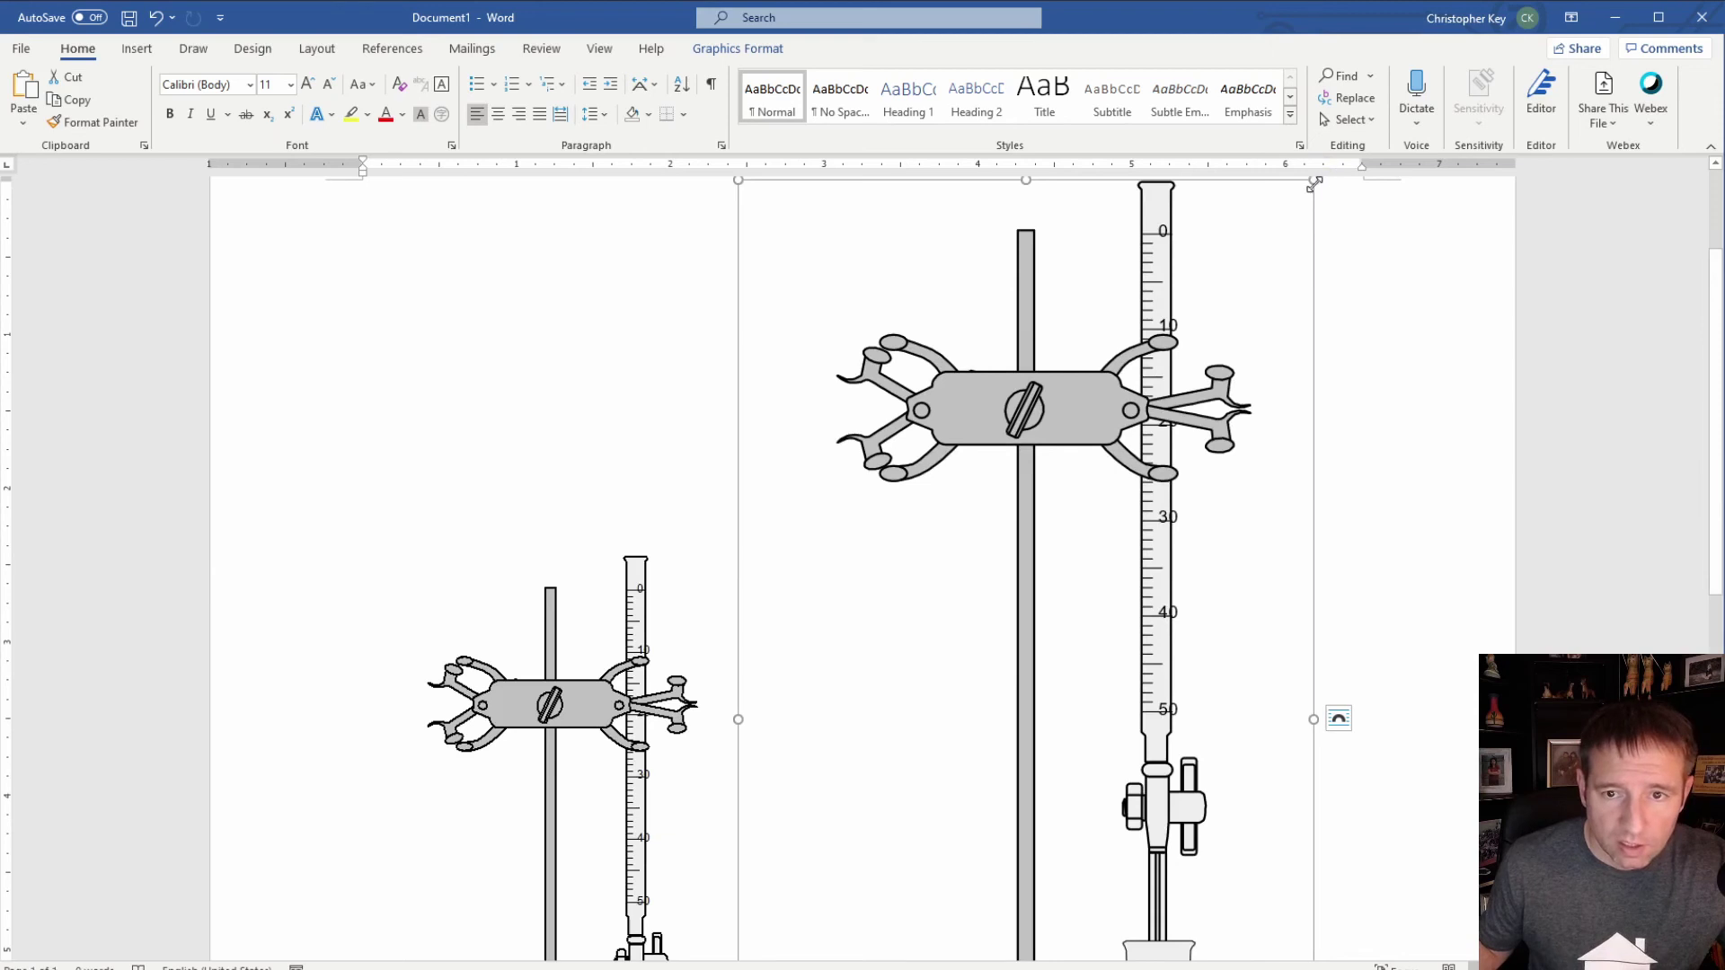
left_click_drag(1313, 182, 1070, 287)
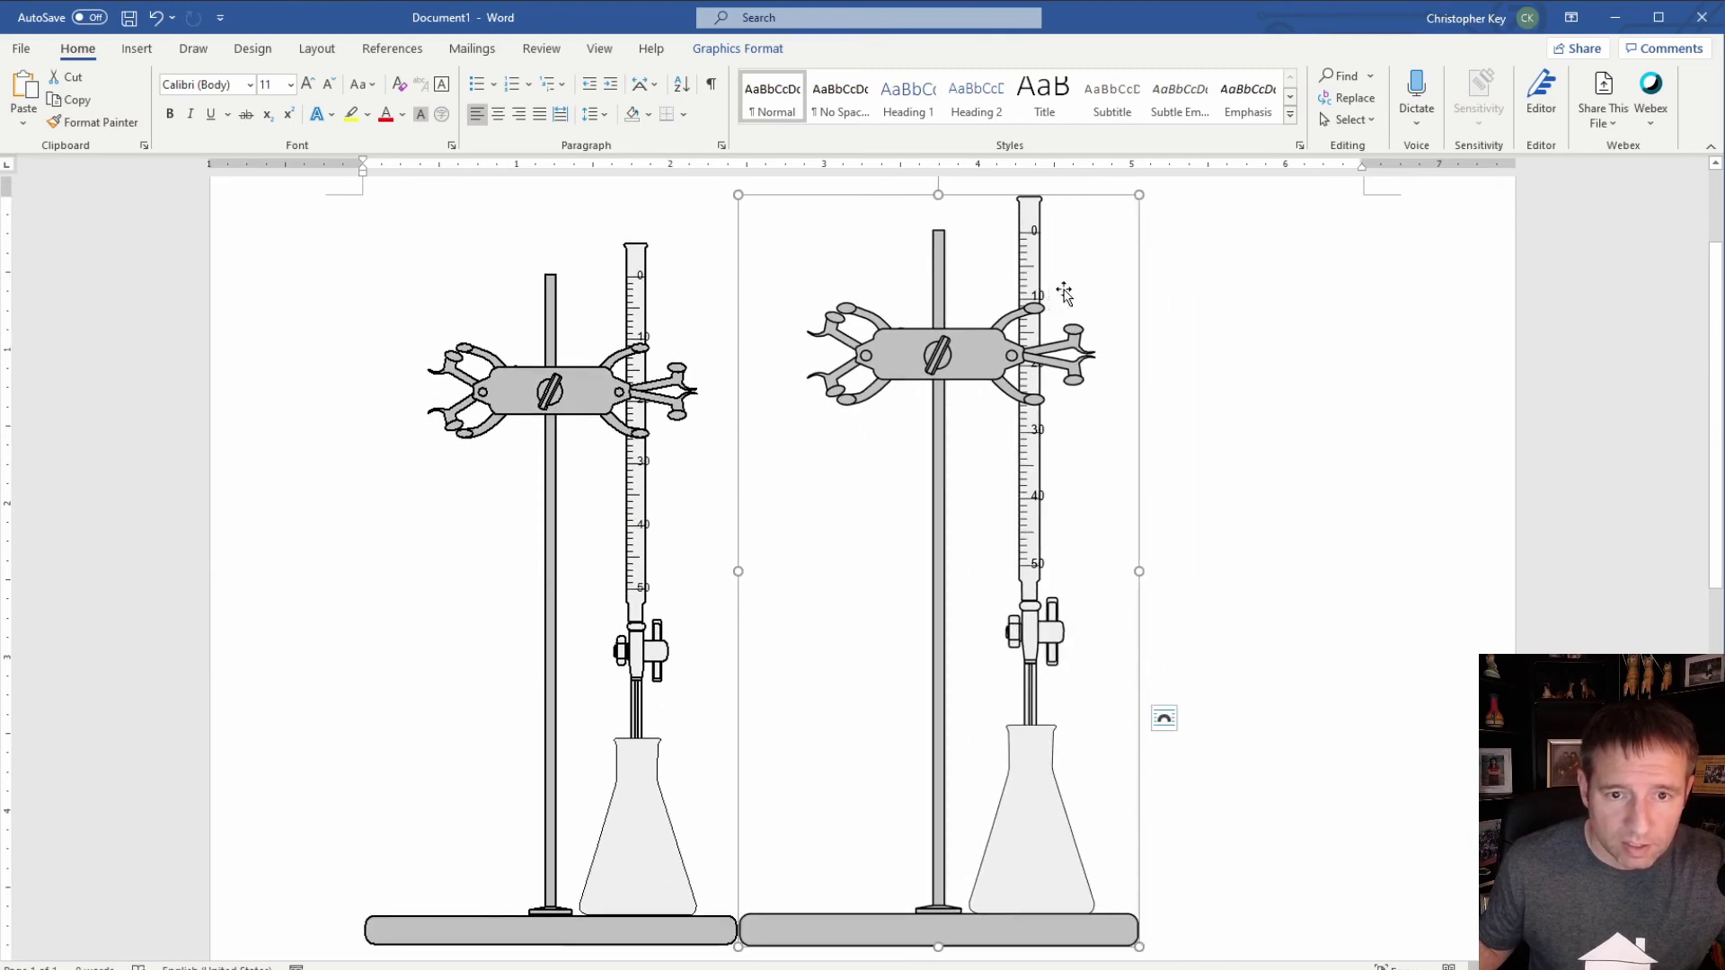
left_click_drag(1135, 194, 1033, 252)
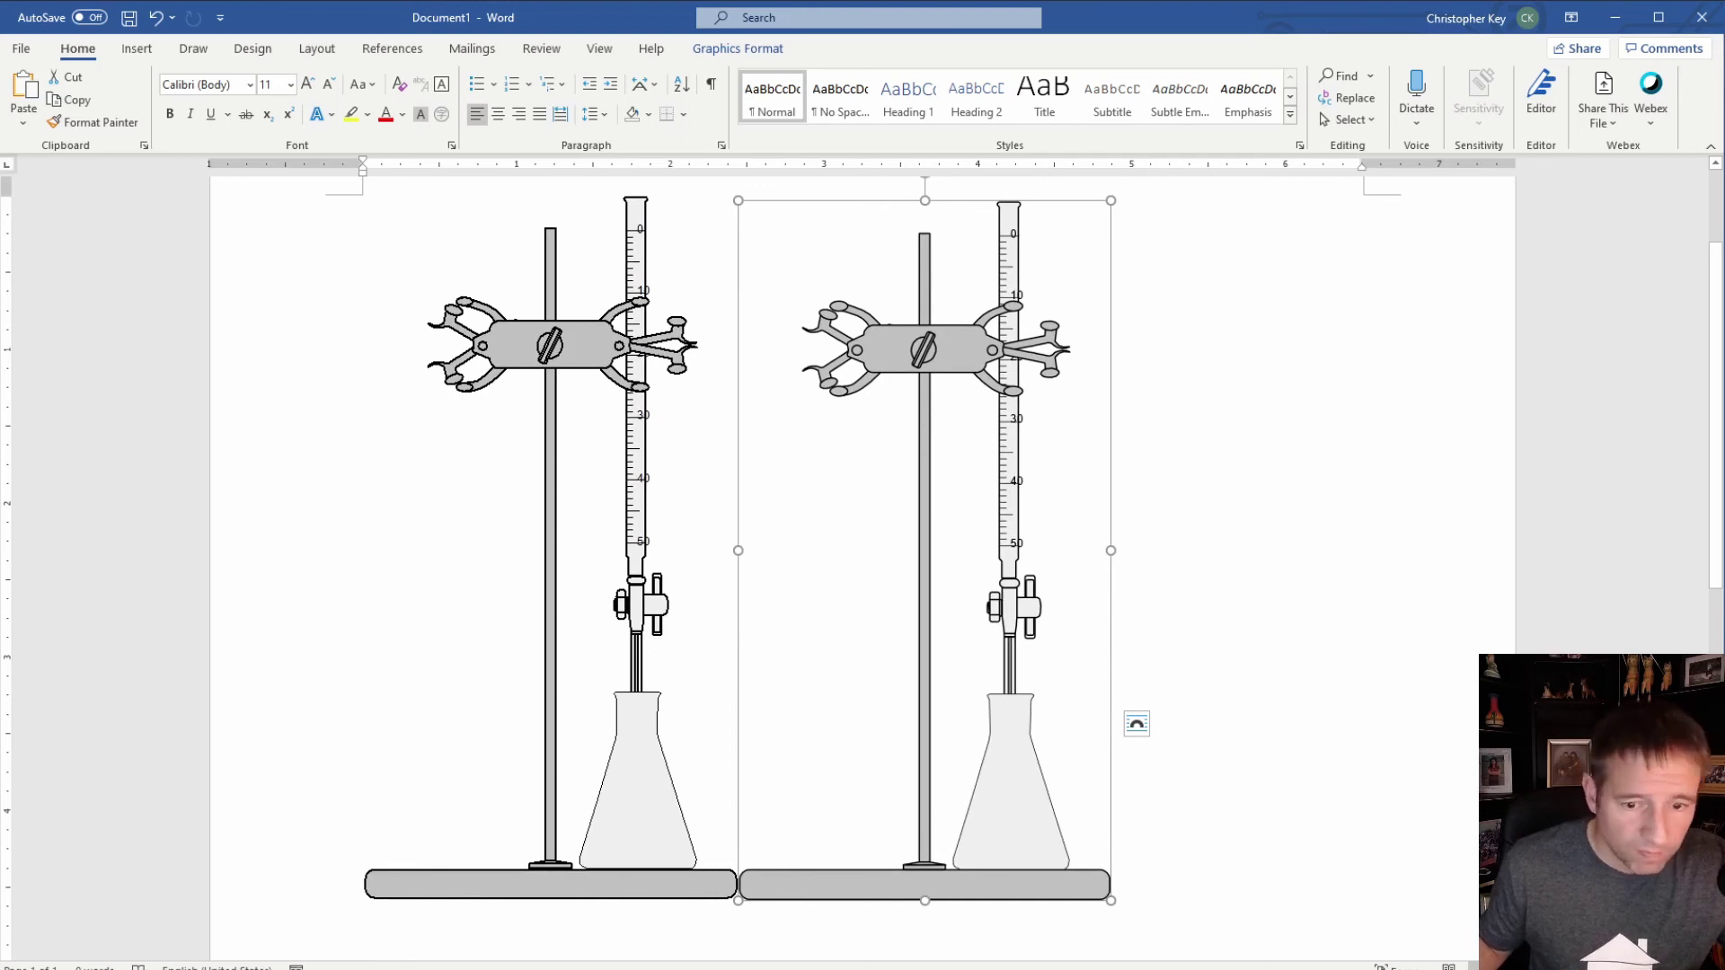
Step: Compare the two titration apparatus drawings side by side at a higher magnification, from the clamp down to the base
scroll(745, 539, "up", 3, "ctrl")
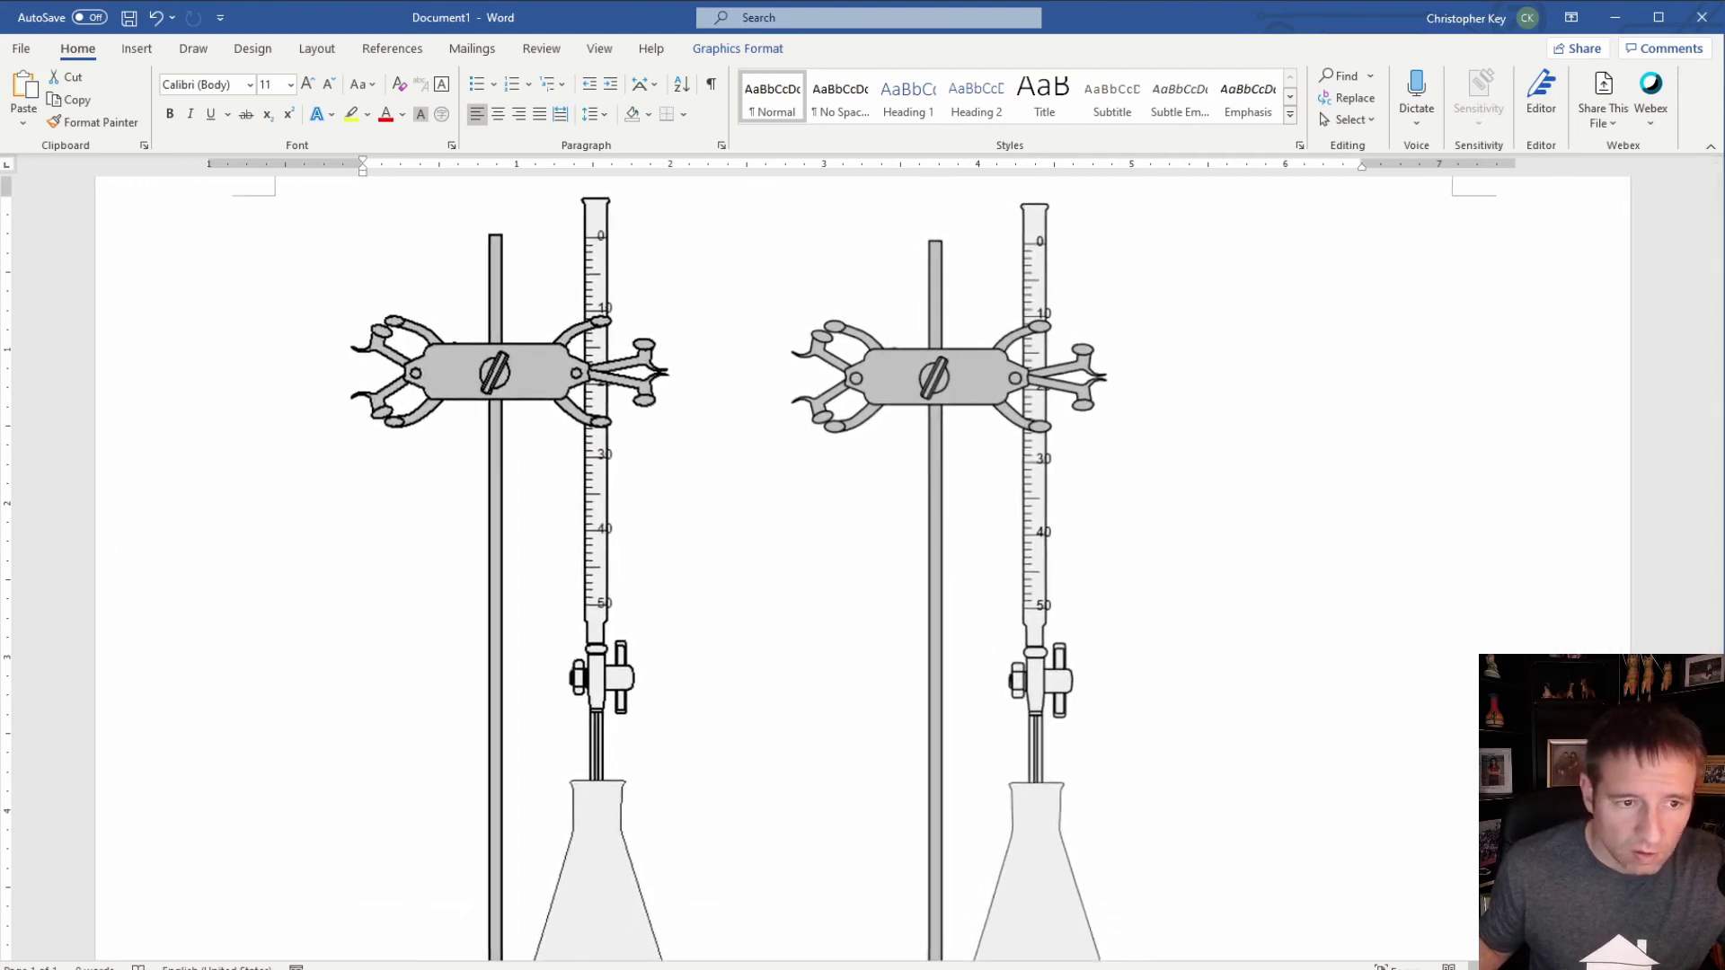
scroll(1345, 480, "up", 2, "ctrl")
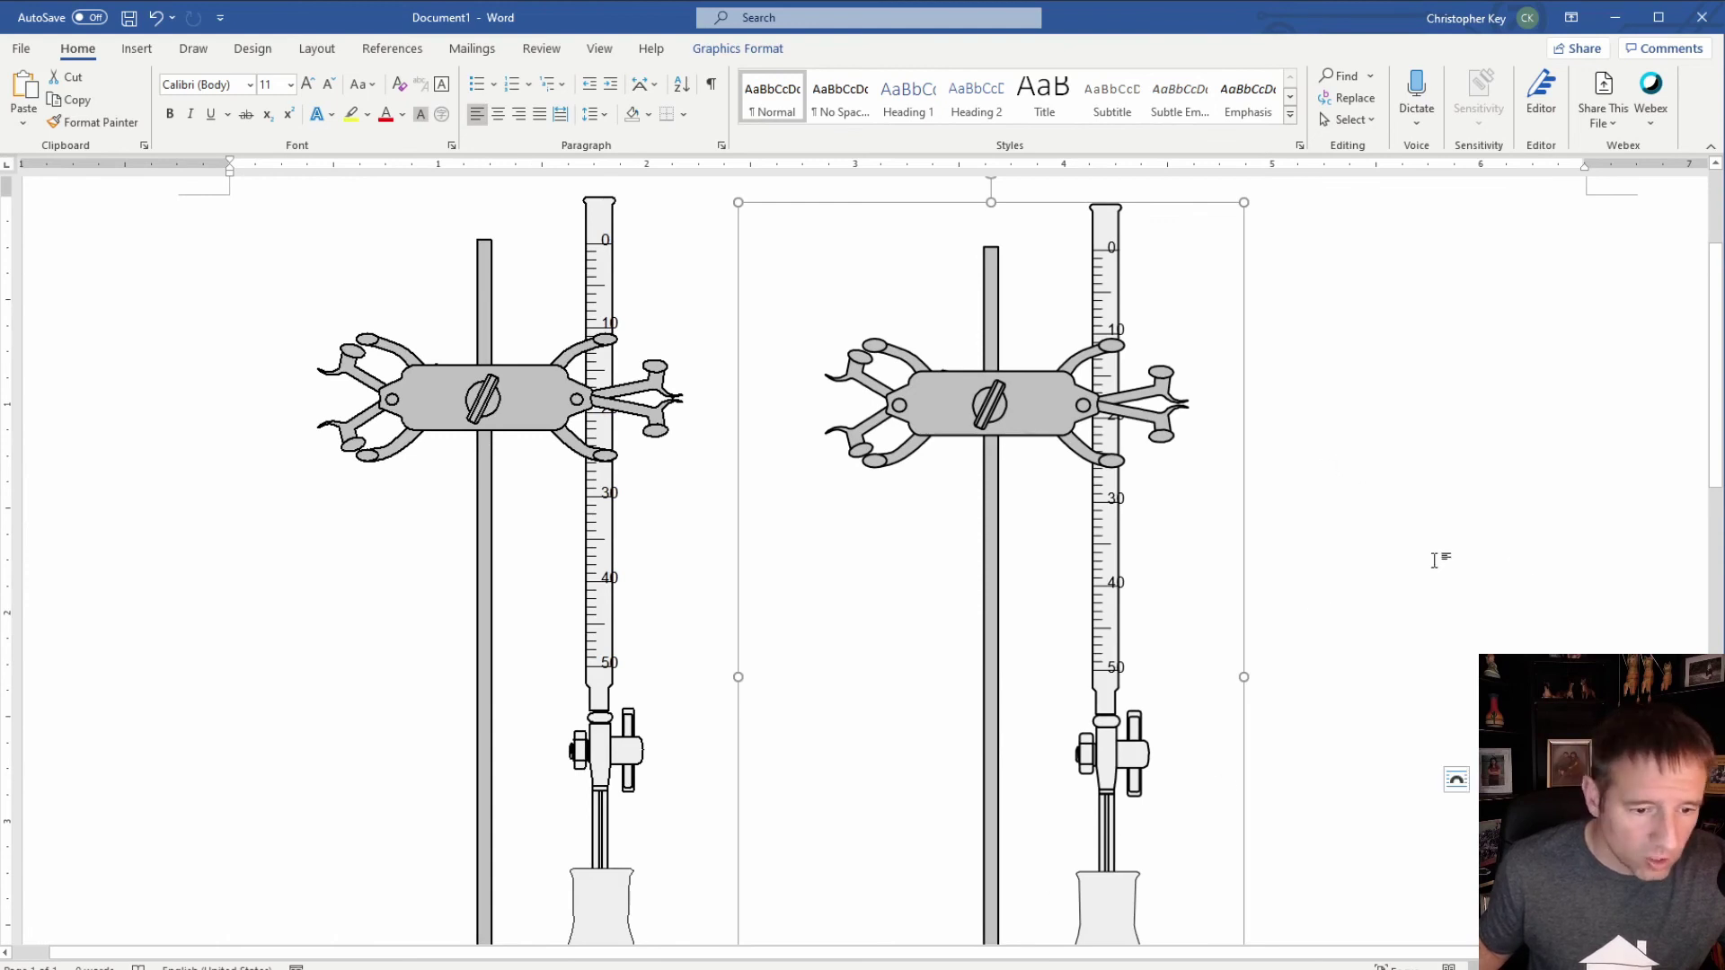
scroll(1403, 602, "down", 3)
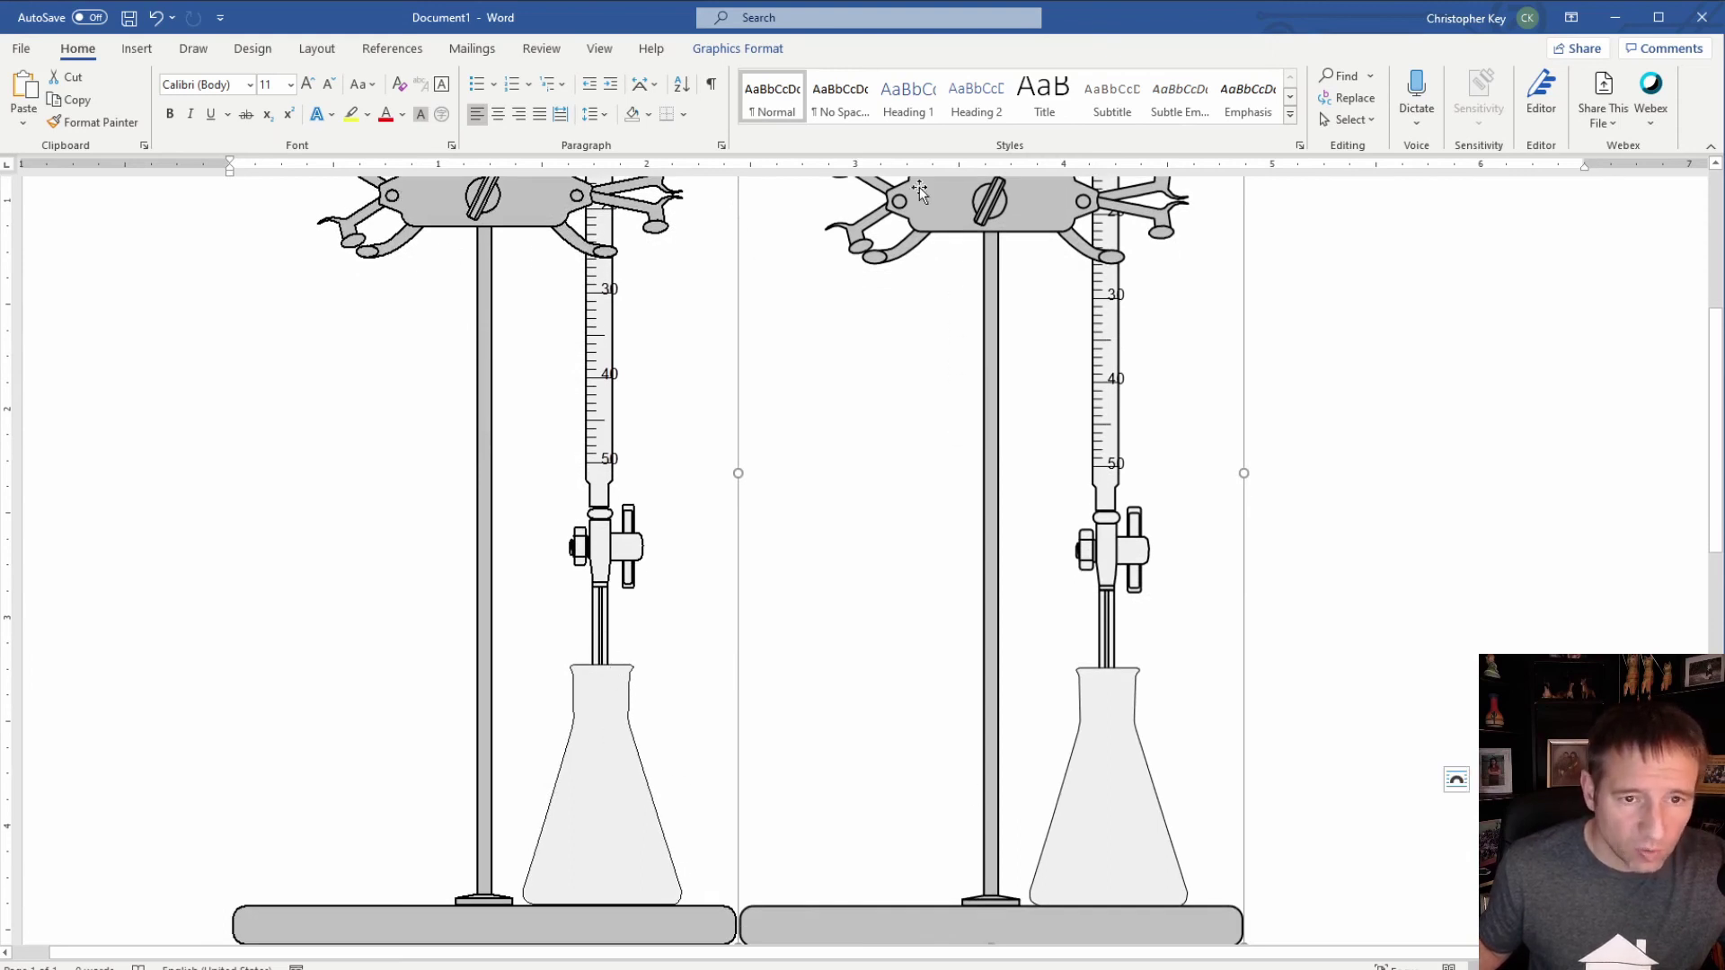
scroll(1345, 422, "up", 3)
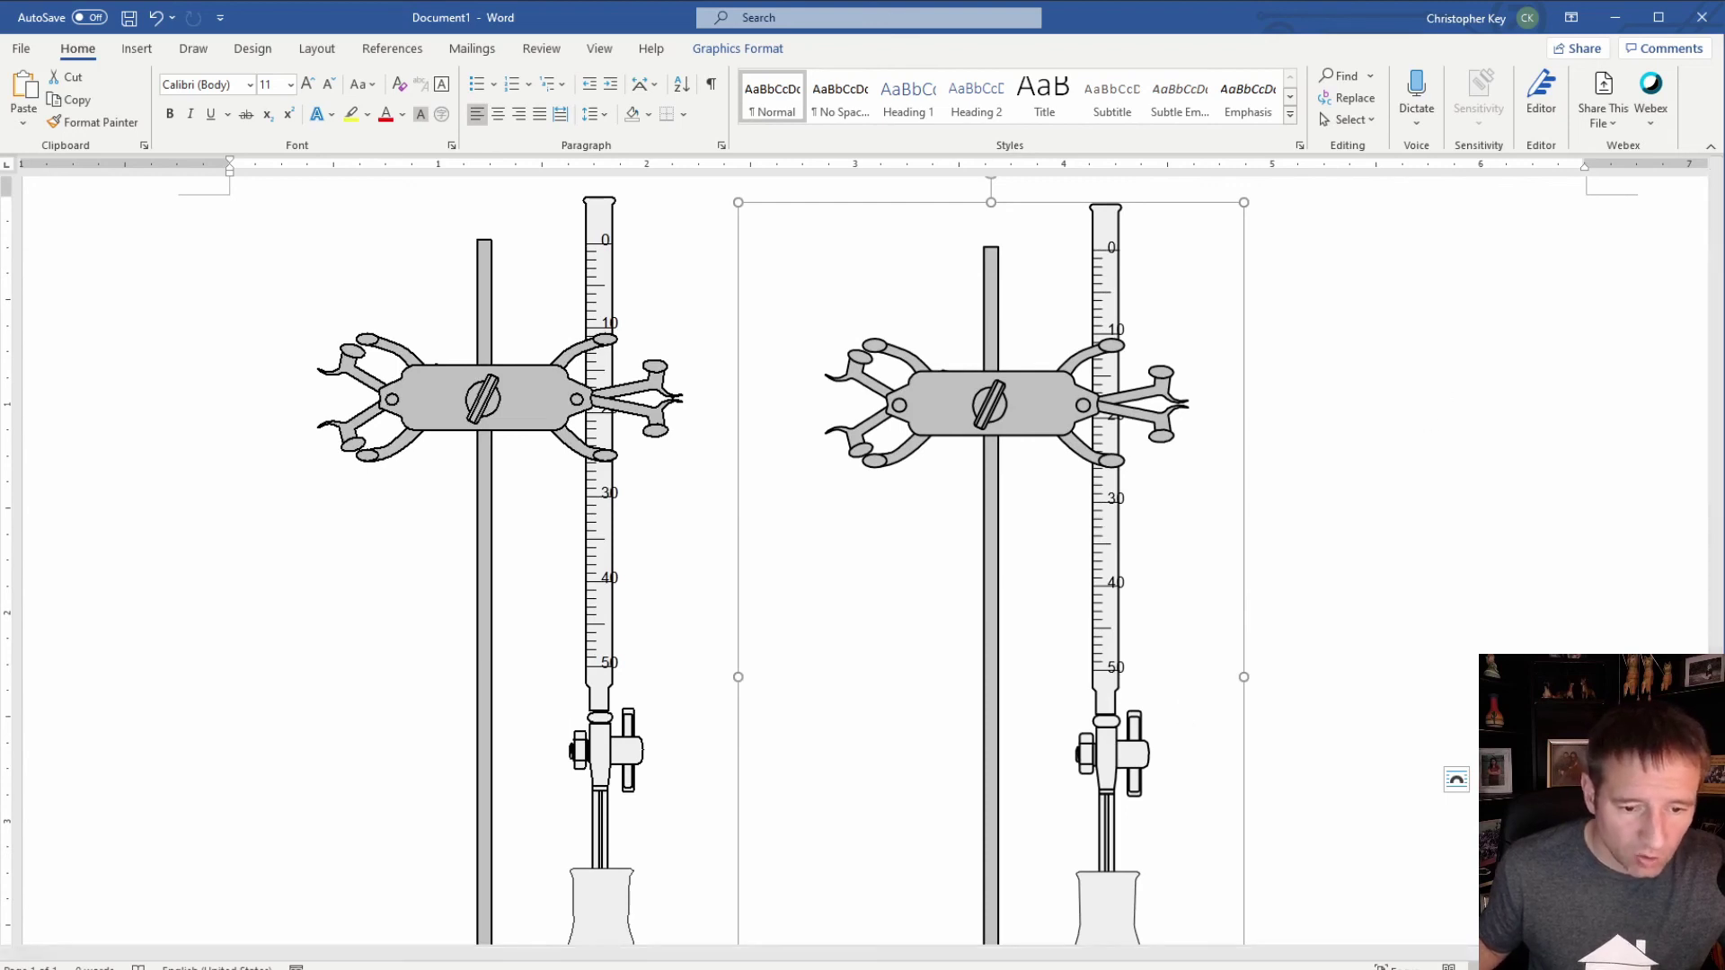
Step: Return to ChemSketch and select the titration apparatus on page 3
key("alt+Tab")
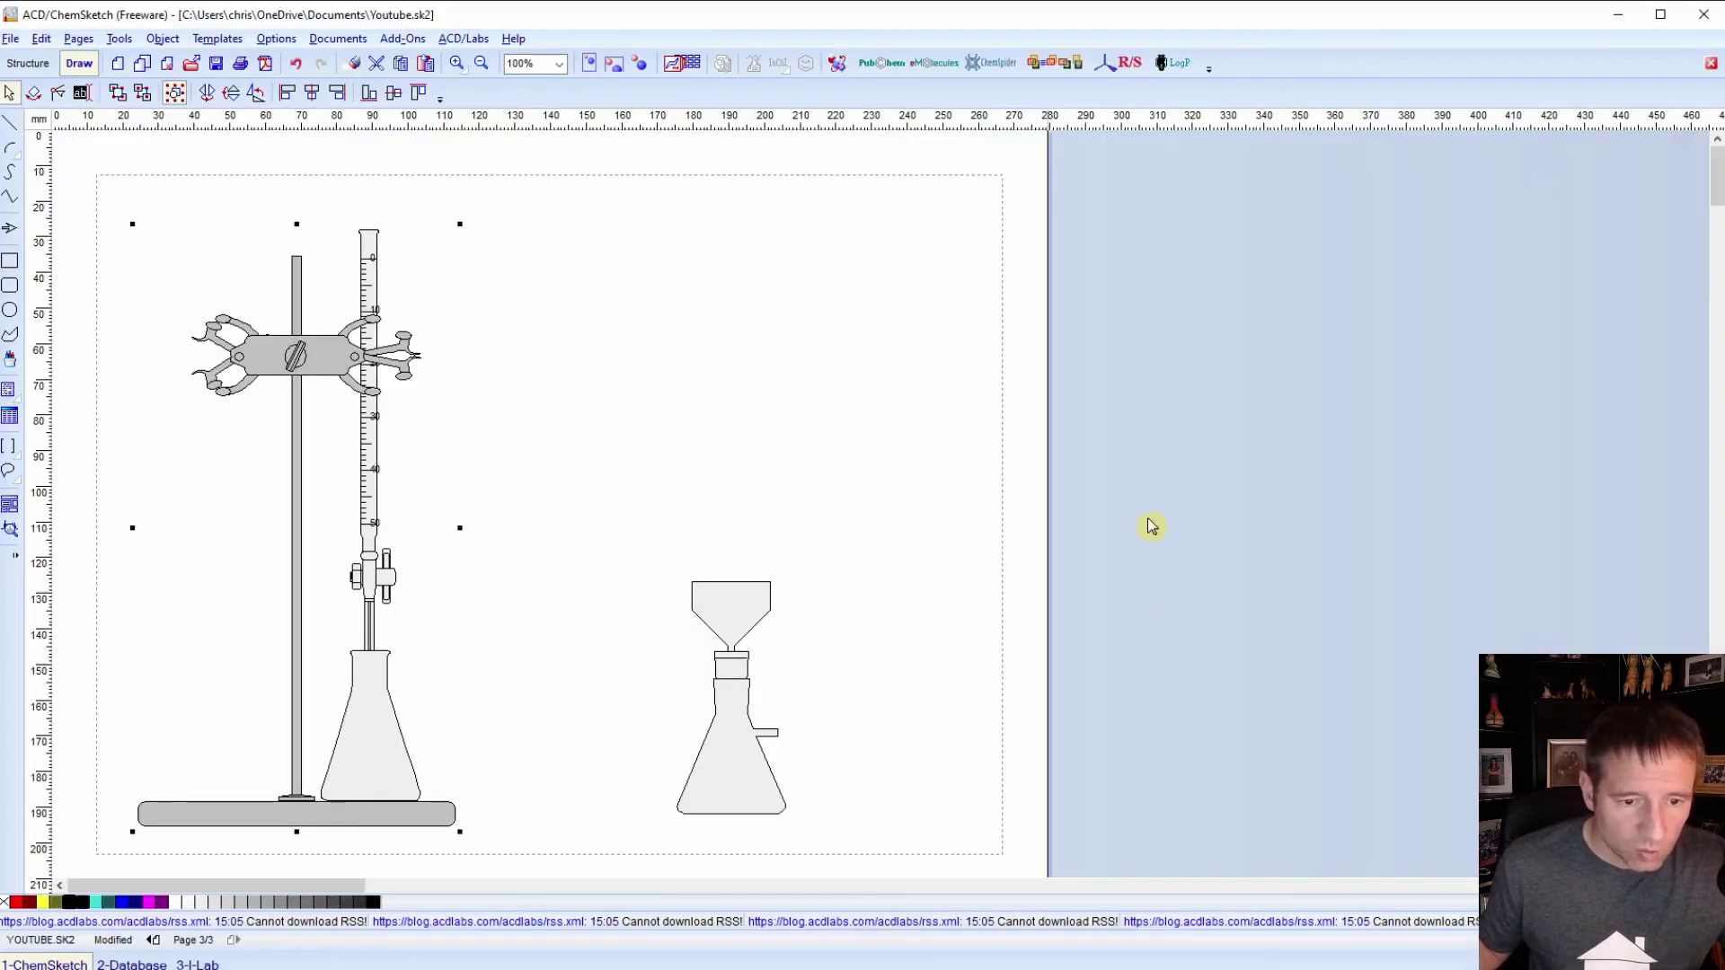
left_click(407, 771)
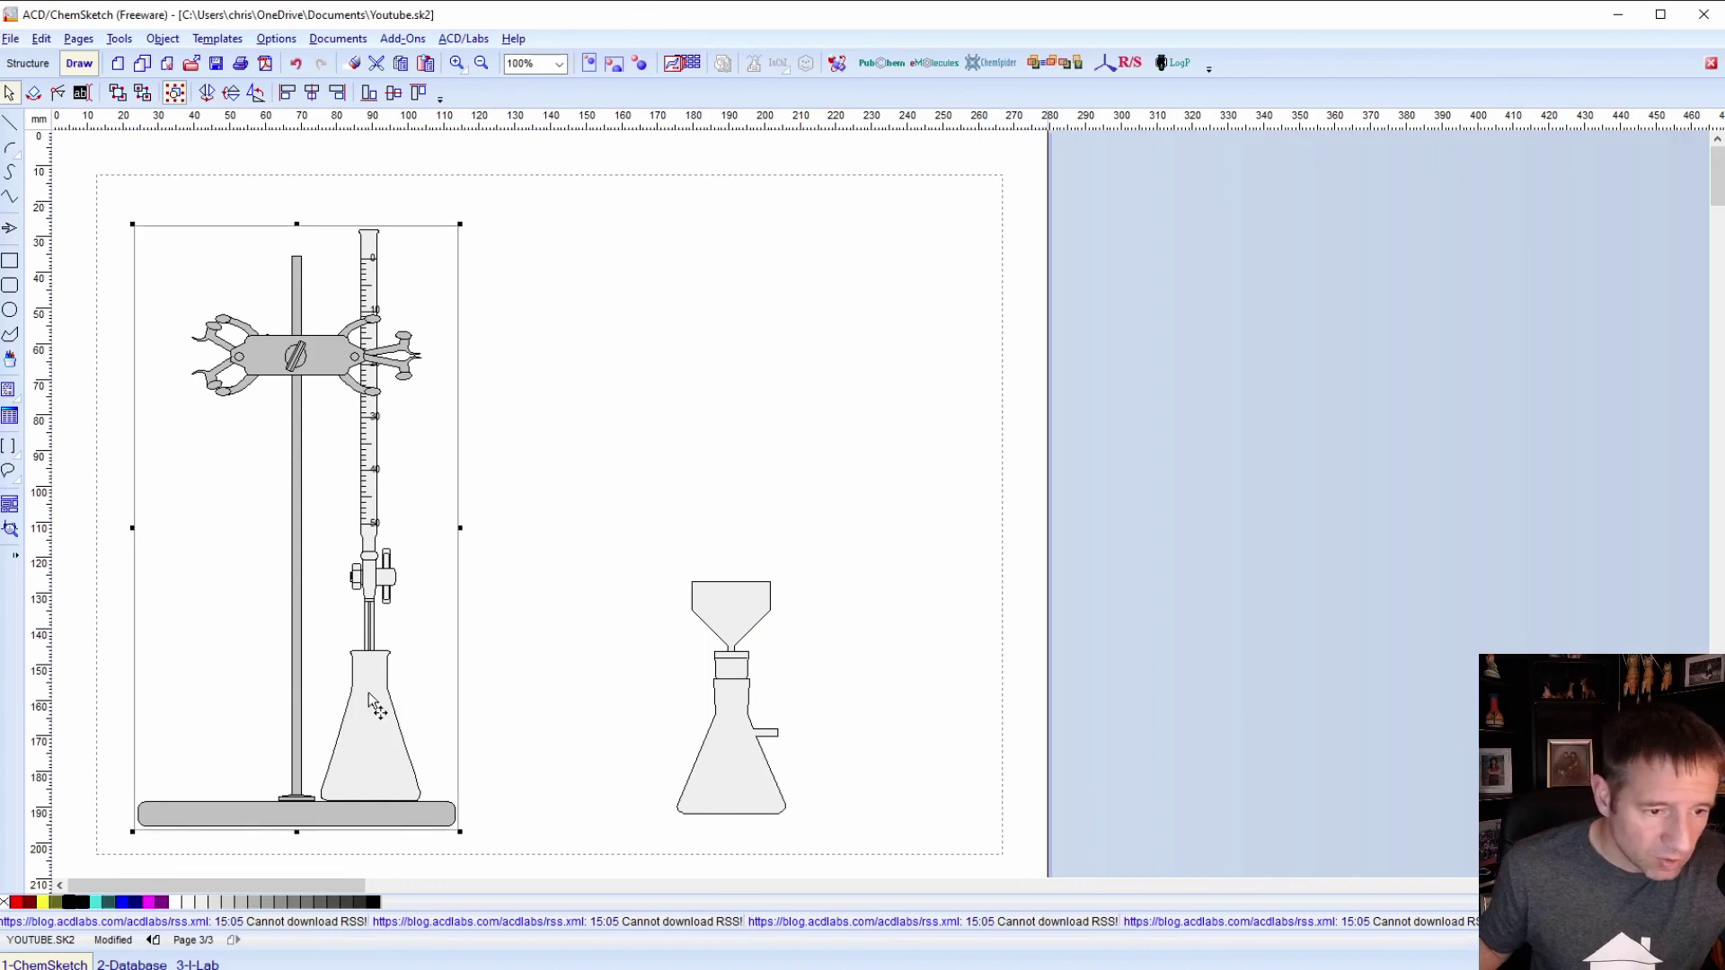
left_click(753, 732, "shift")
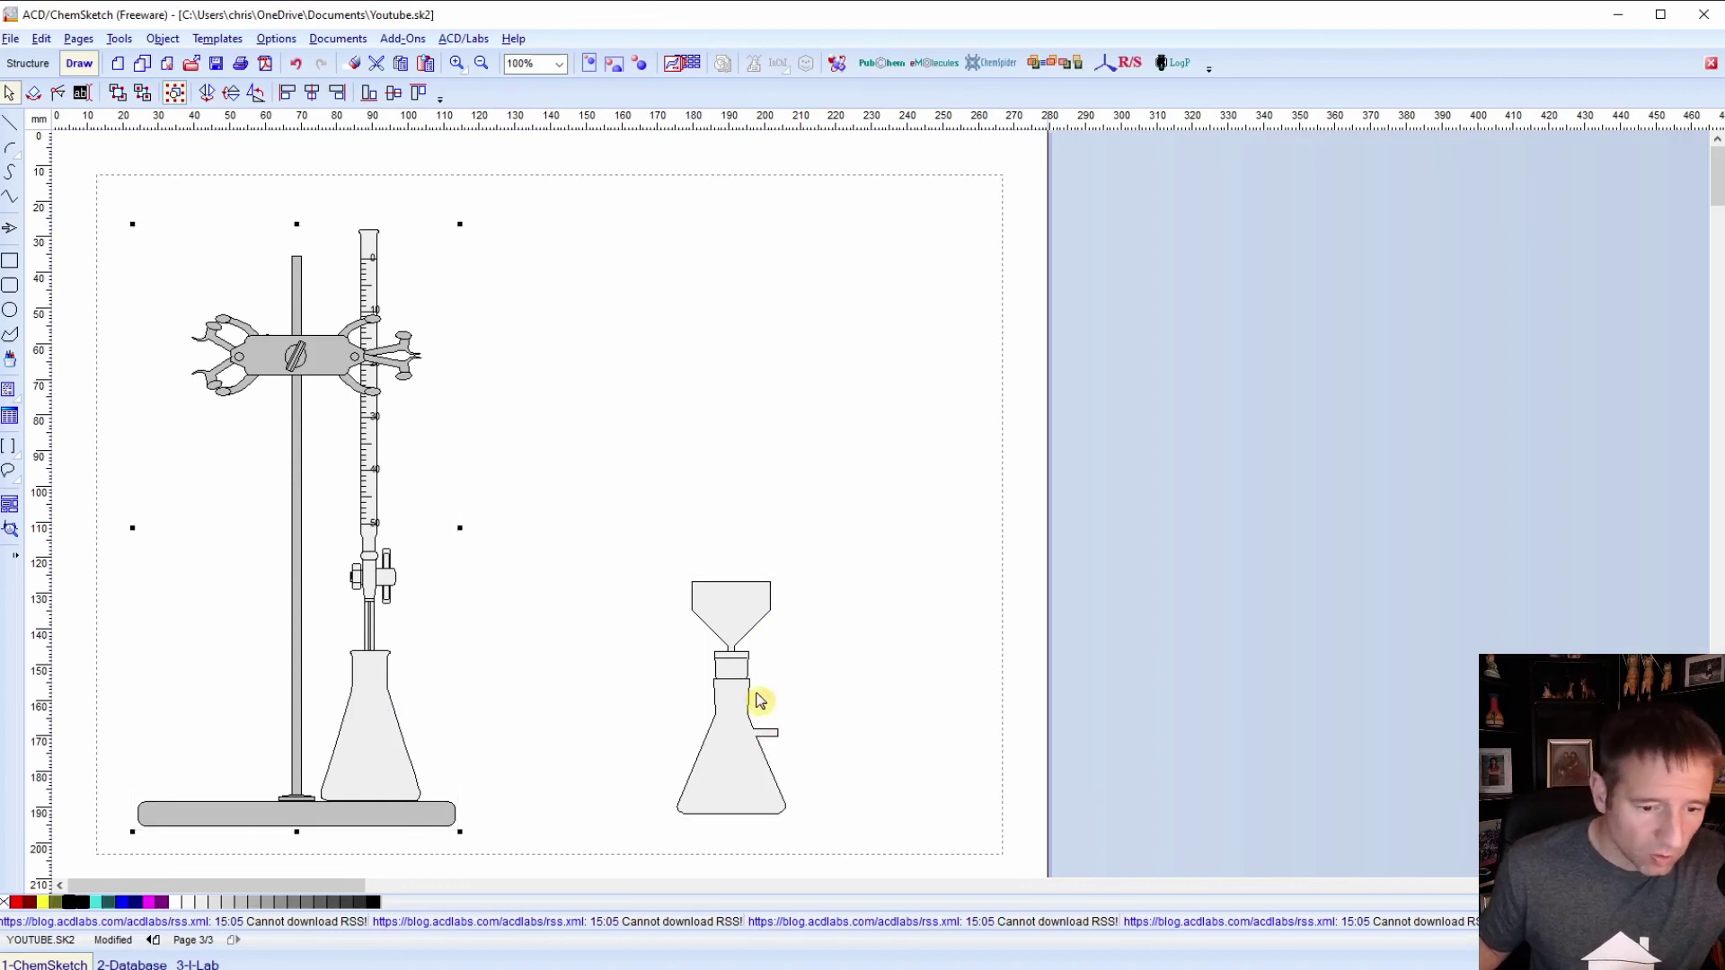